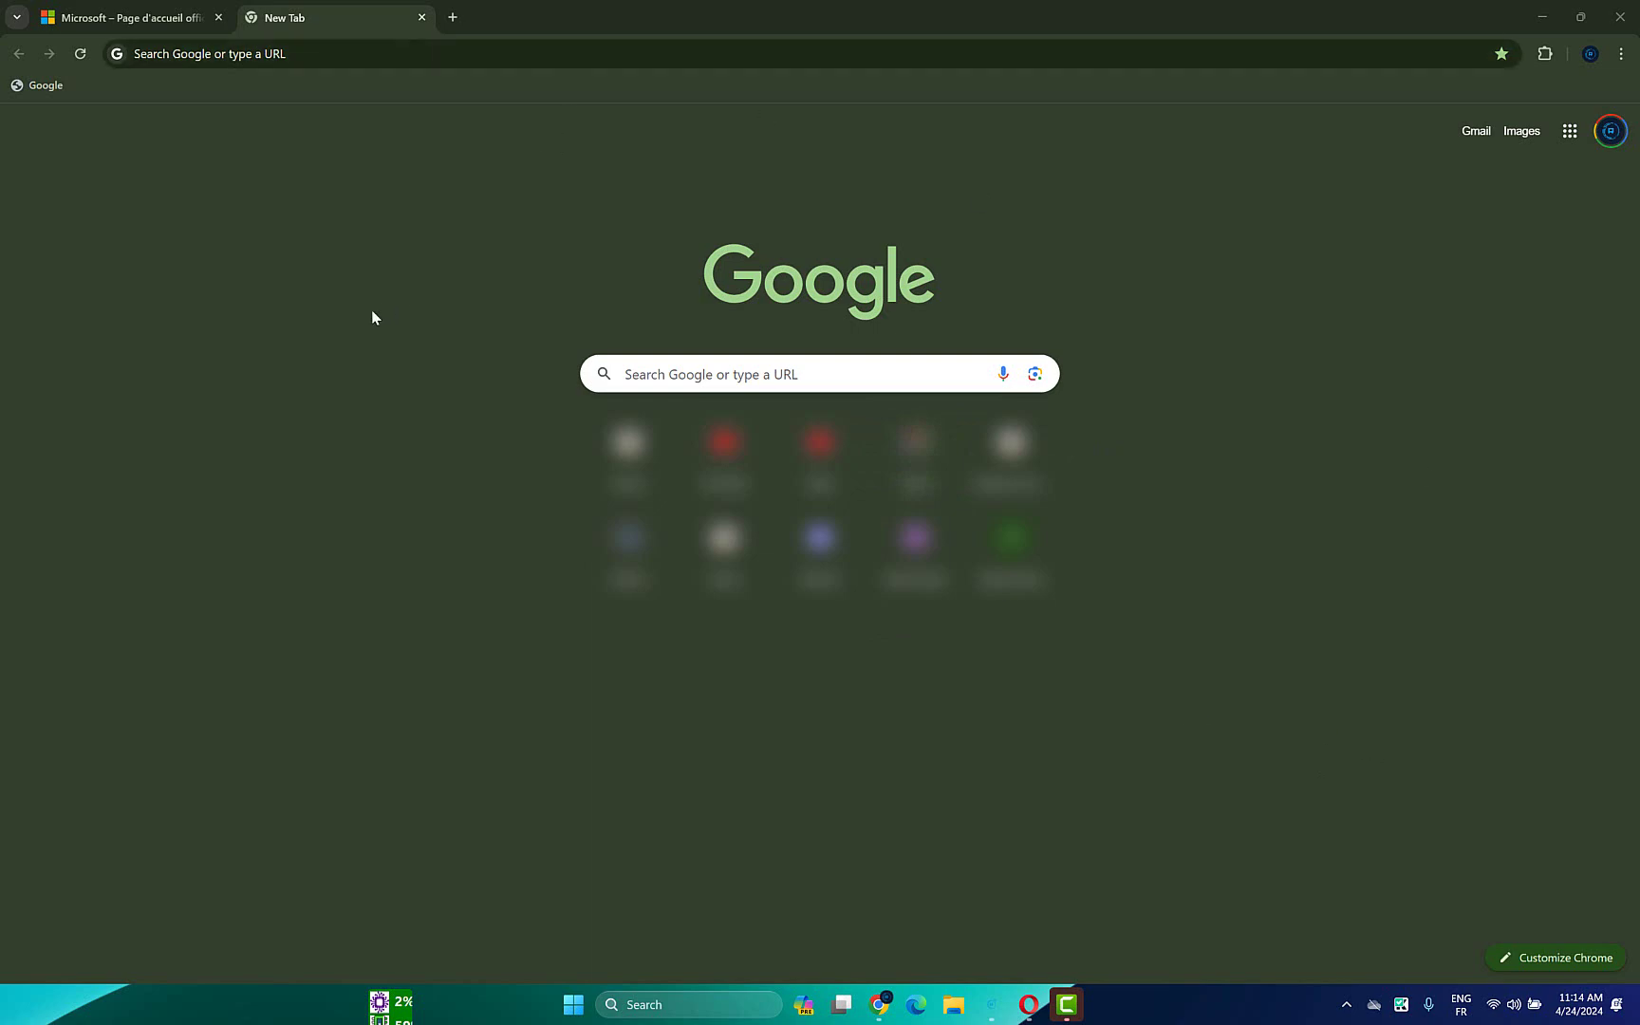
Step: From the Microsoft page's site info, open Chrome's list of all sites' stored data and permissions
{"action": "left_click", "coordinate": [133, 18]}
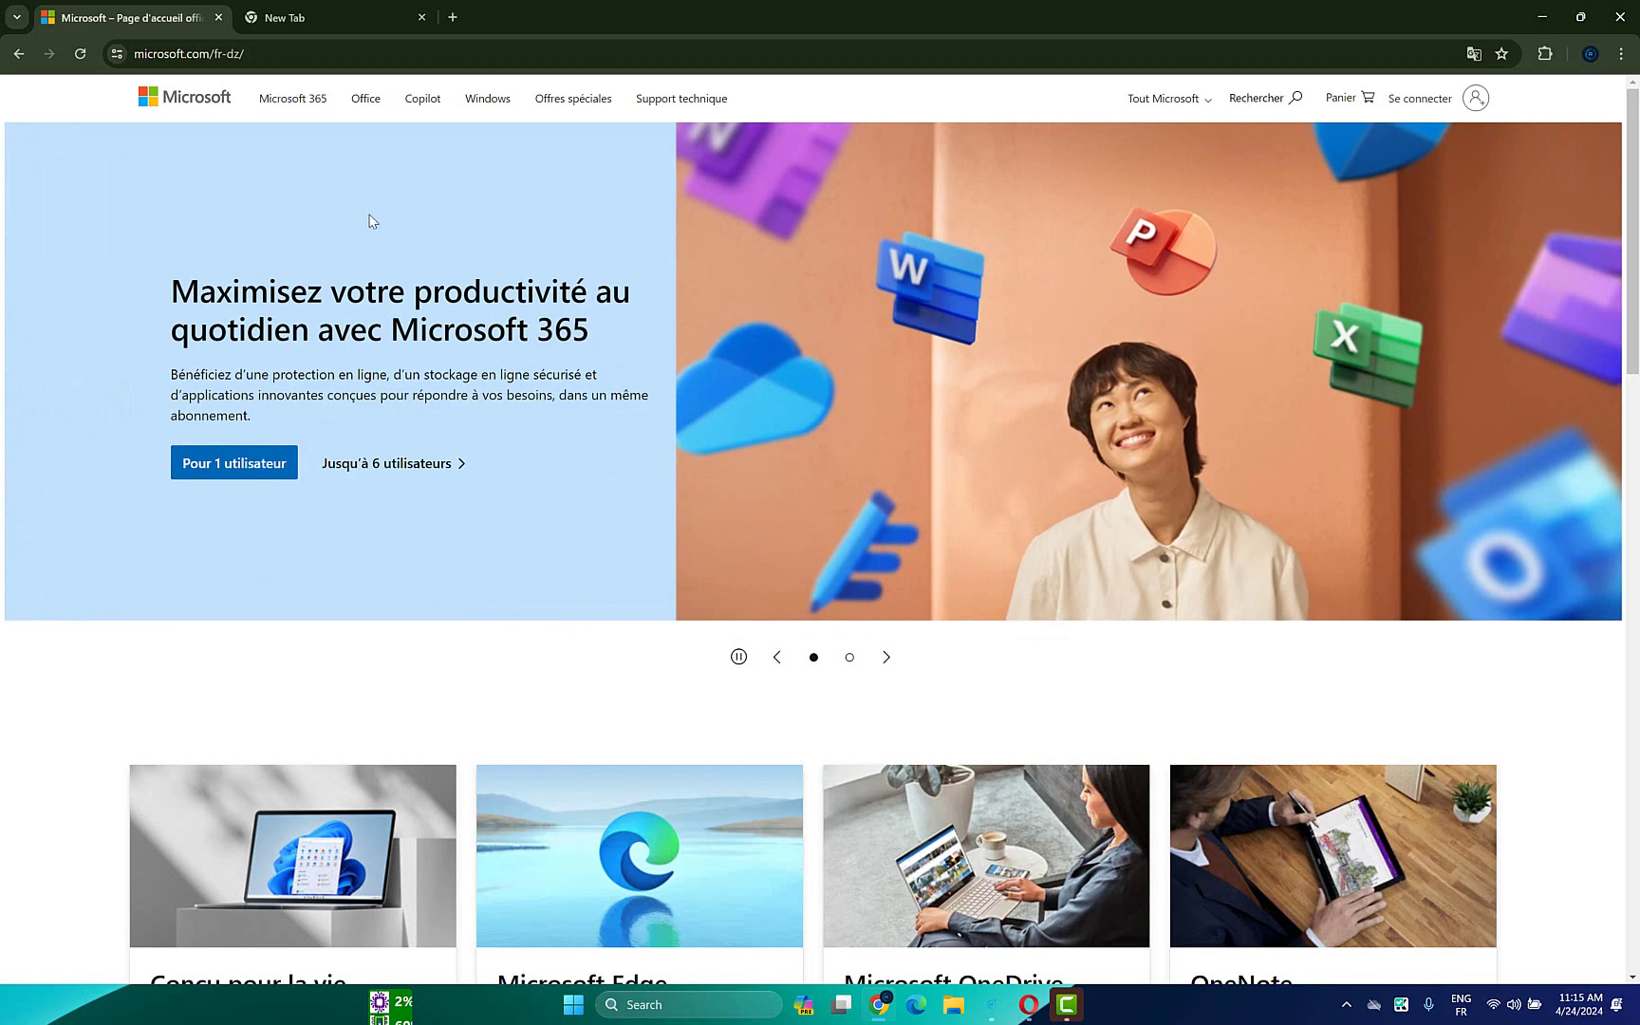
{"action": "left_click", "coordinate": [114, 54]}
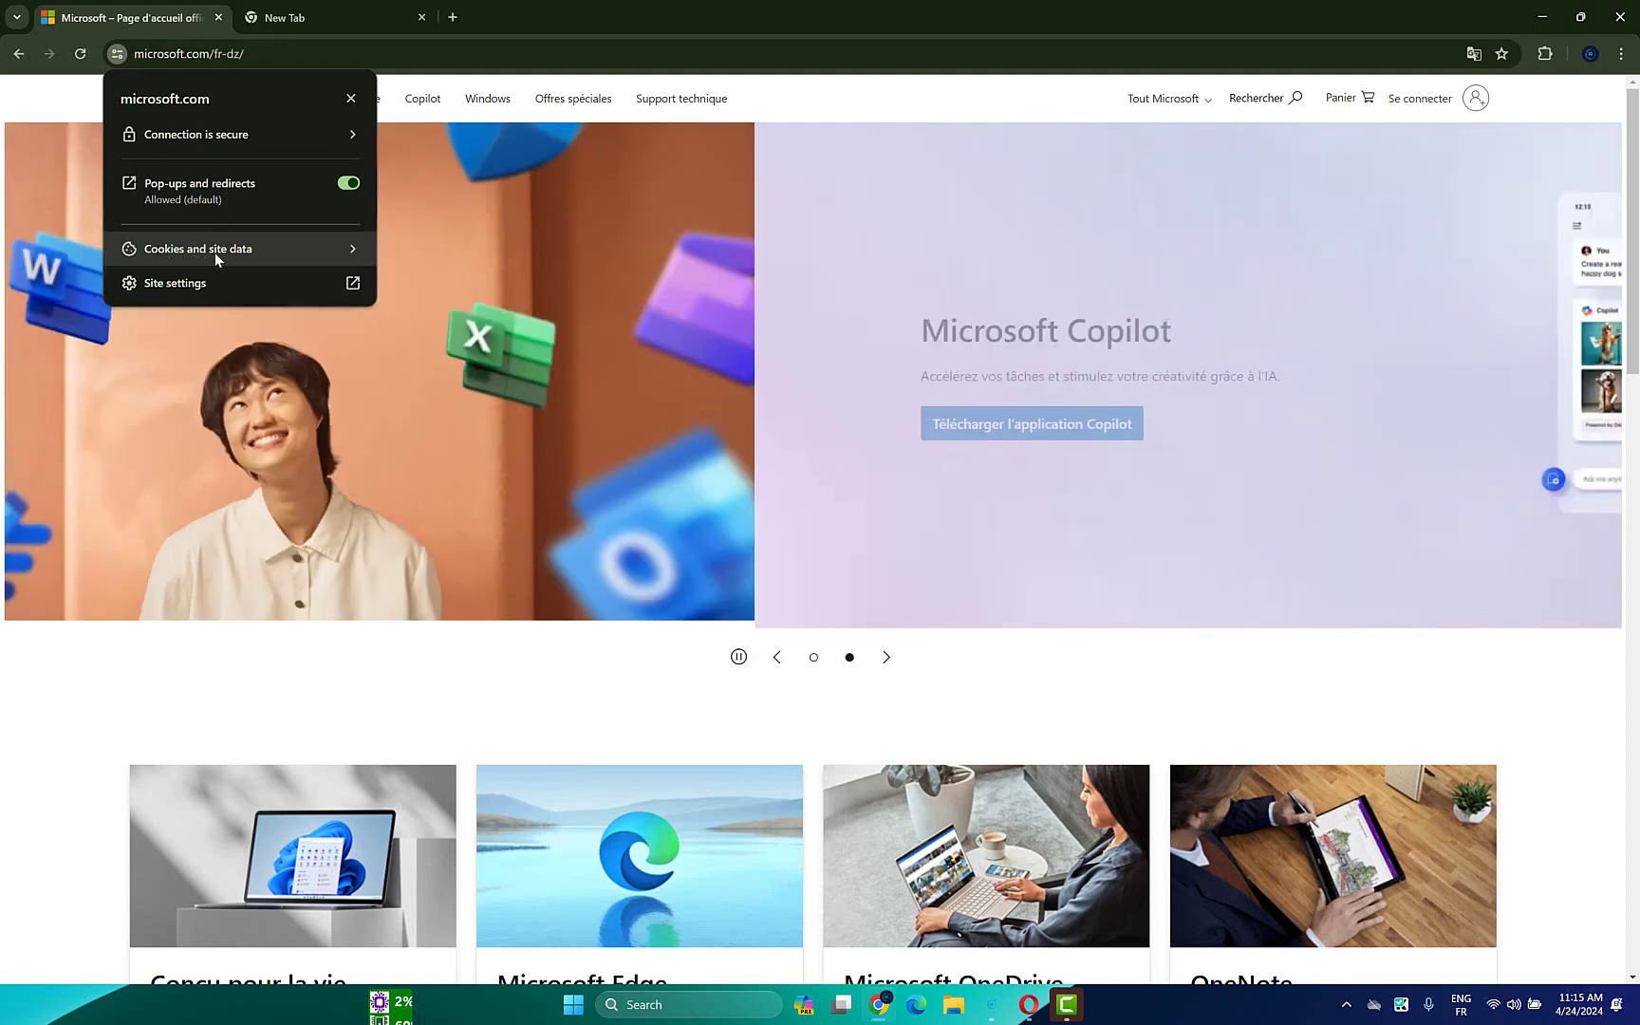
{"action": "left_click", "coordinate": [215, 252]}
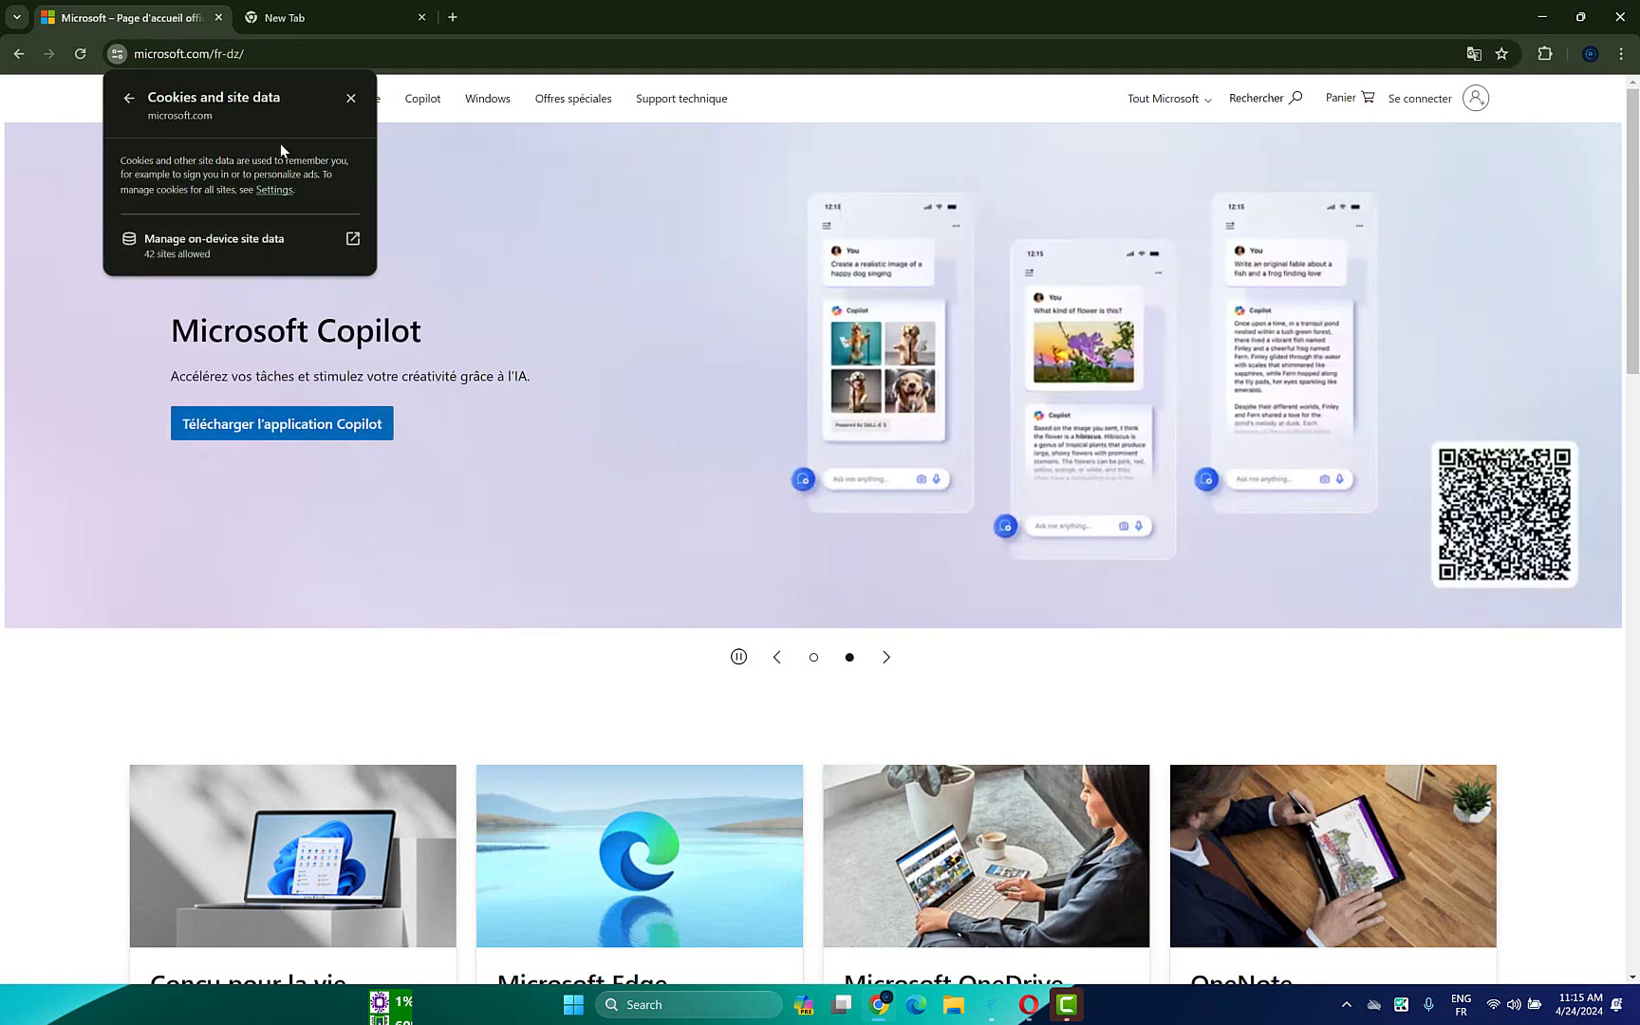
{"action": "left_click", "coordinate": [274, 194]}
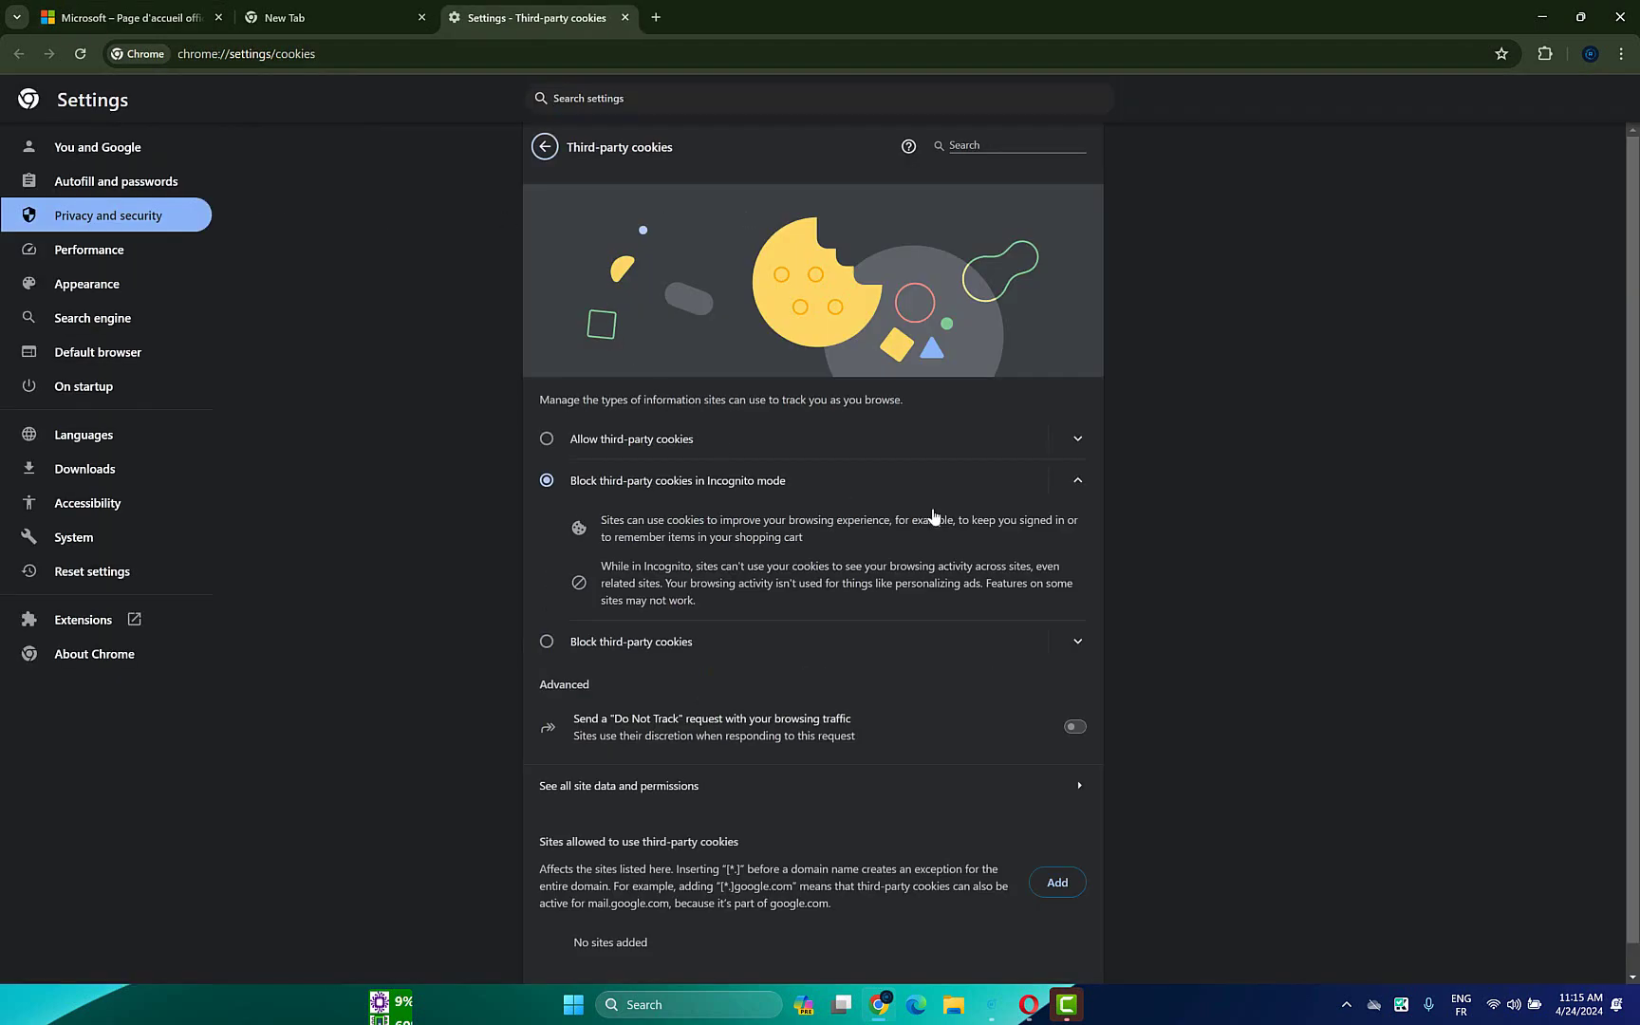
{"action": "scroll", "coordinate": [664, 740], "scroll_direction": "down", "scroll_amount": 1}
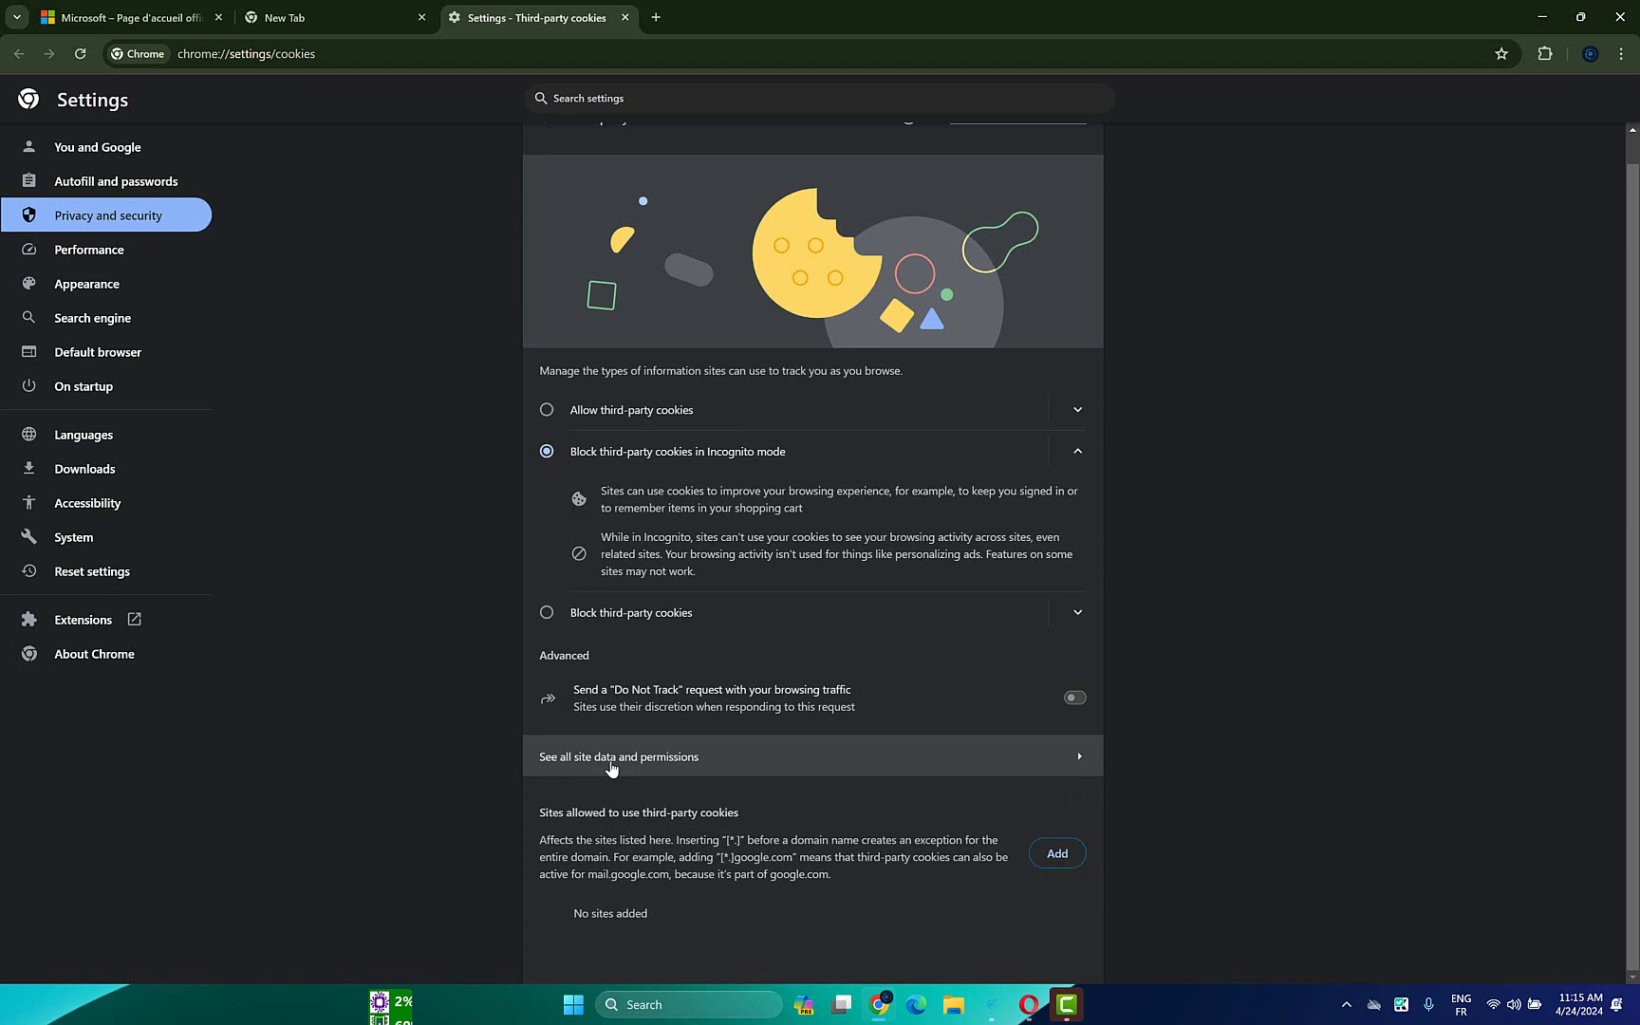
{"action": "left_click", "coordinate": [611, 767]}
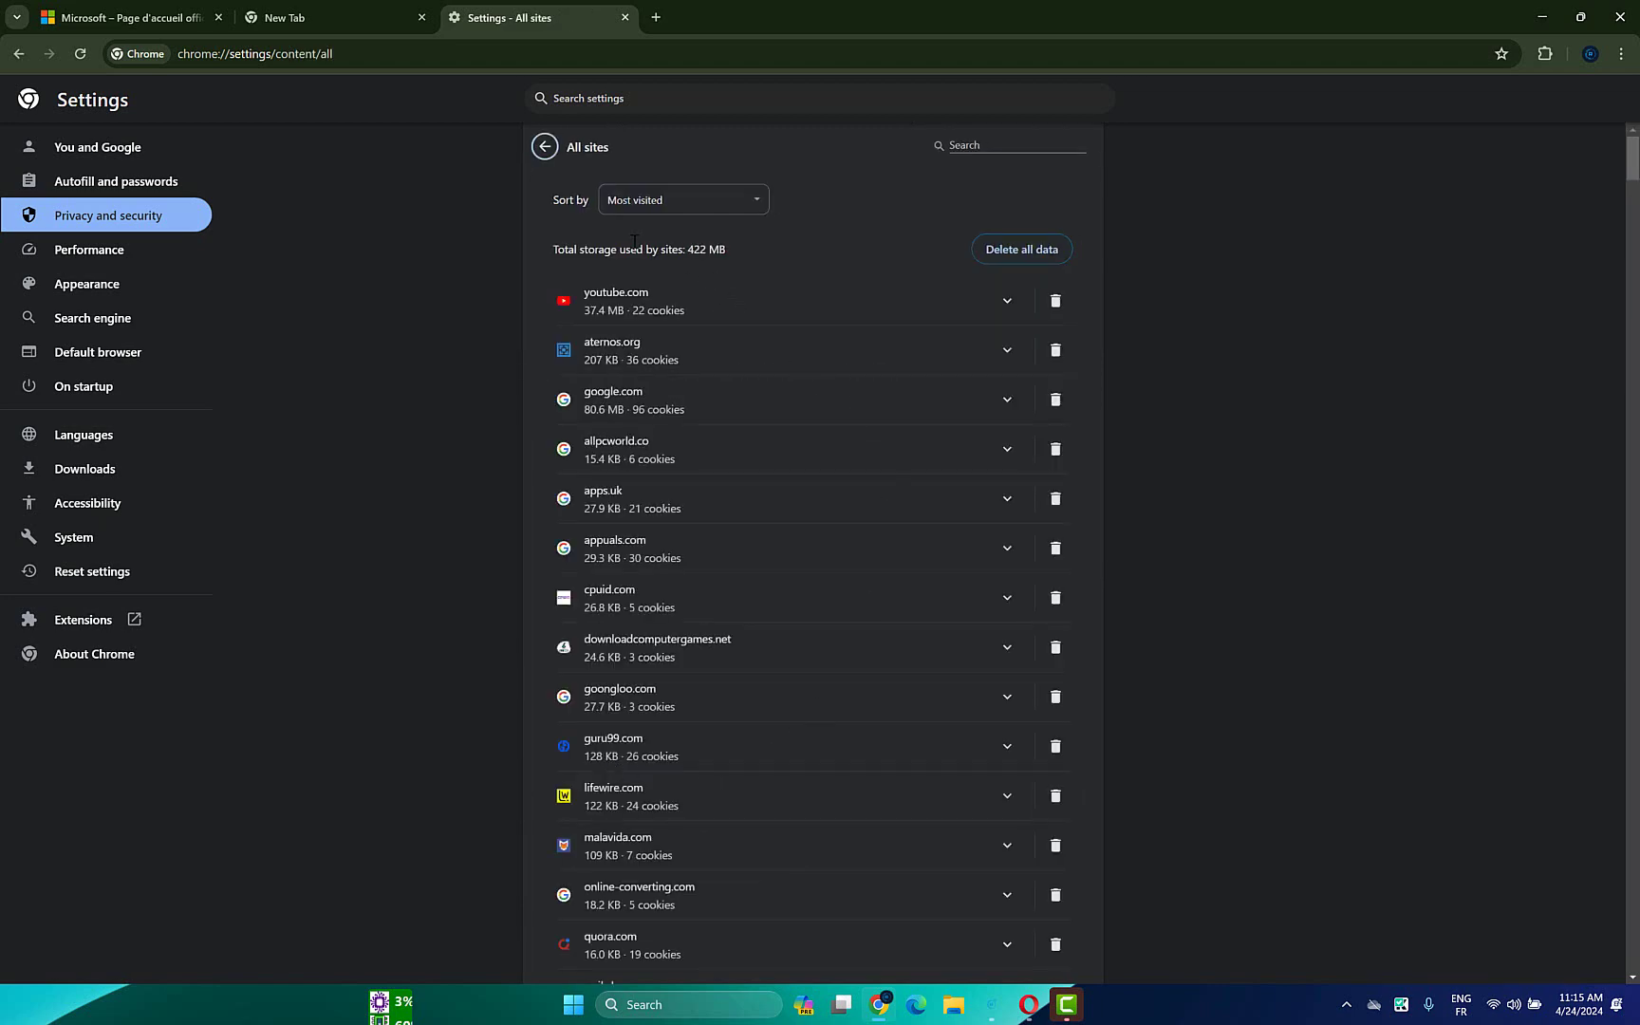
Step: Delete microsoft.com's stored data and permissions, then go back to the Microsoft homepage tab
{"action": "scroll", "coordinate": [885, 457], "scroll_direction": "down", "scroll_amount": 5}
{"action": "scroll", "coordinate": [886, 457], "scroll_direction": "up", "scroll_amount": 5}
{"action": "scroll", "coordinate": [1055, 410], "scroll_direction": "down", "scroll_amount": 5}
{"action": "scroll", "coordinate": [1054, 410], "scroll_direction": "up", "scroll_amount": 5}
{"action": "scroll", "coordinate": [1618, 256], "scroll_direction": "down", "scroll_amount": 2}
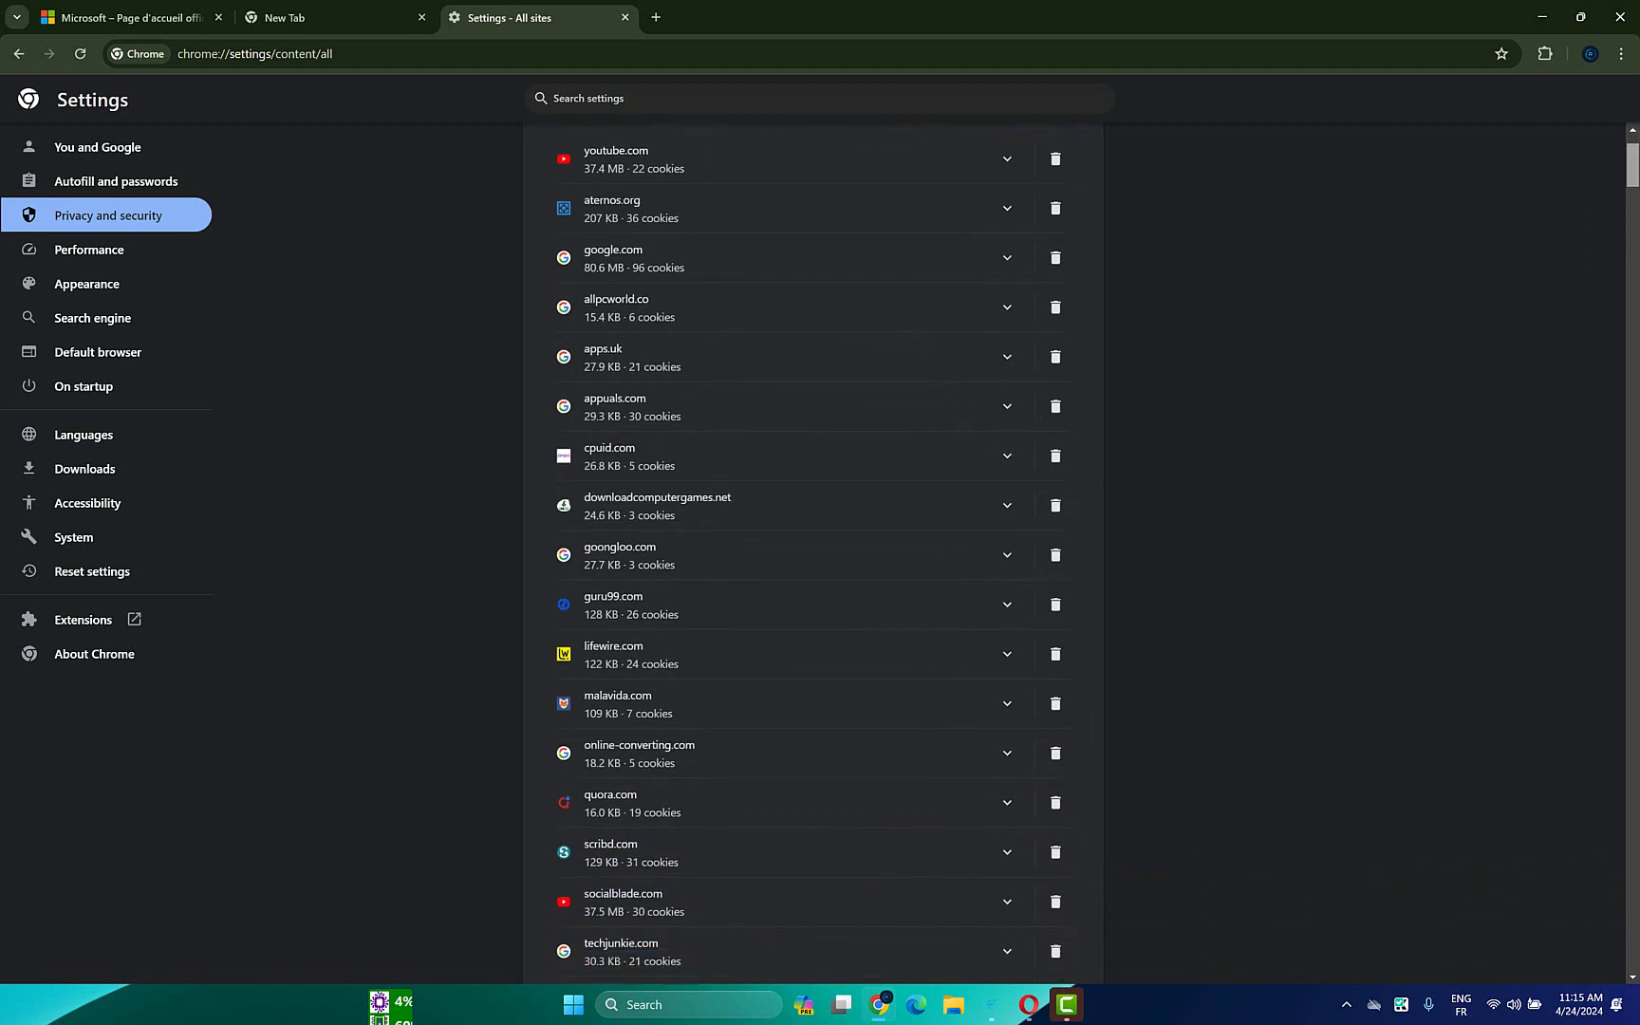
{"action": "scroll", "coordinate": [1473, 345], "scroll_direction": "down", "scroll_amount": 10}
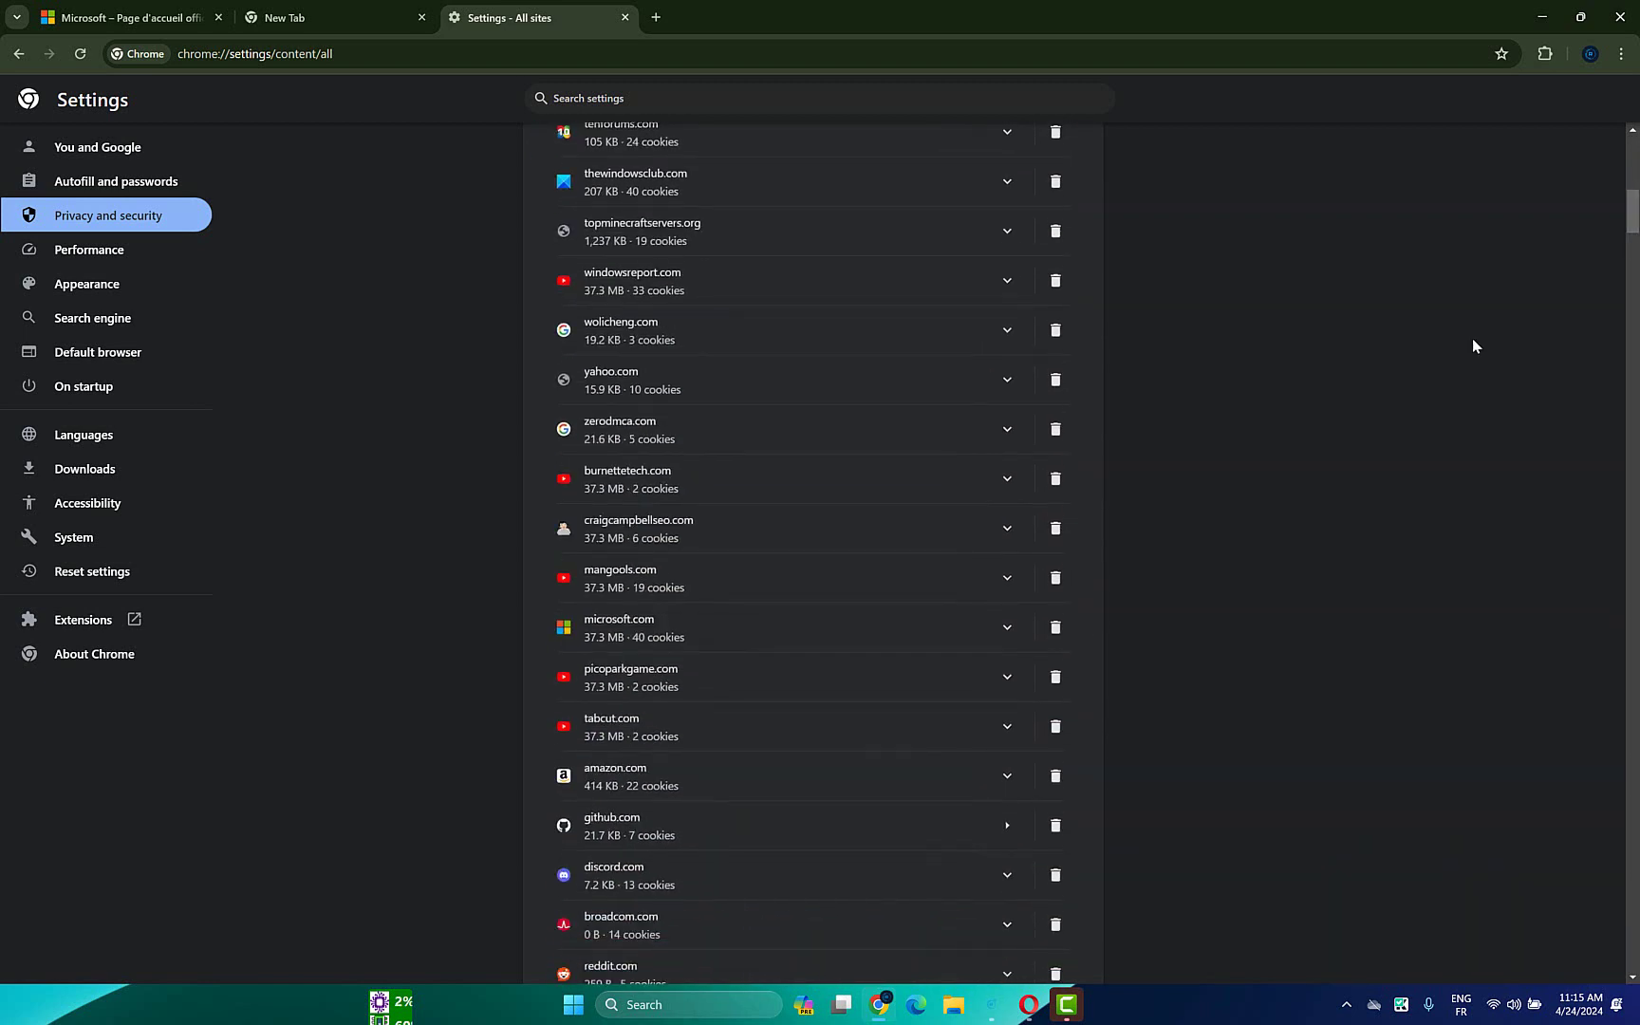
{"action": "left_click", "coordinate": [1006, 627]}
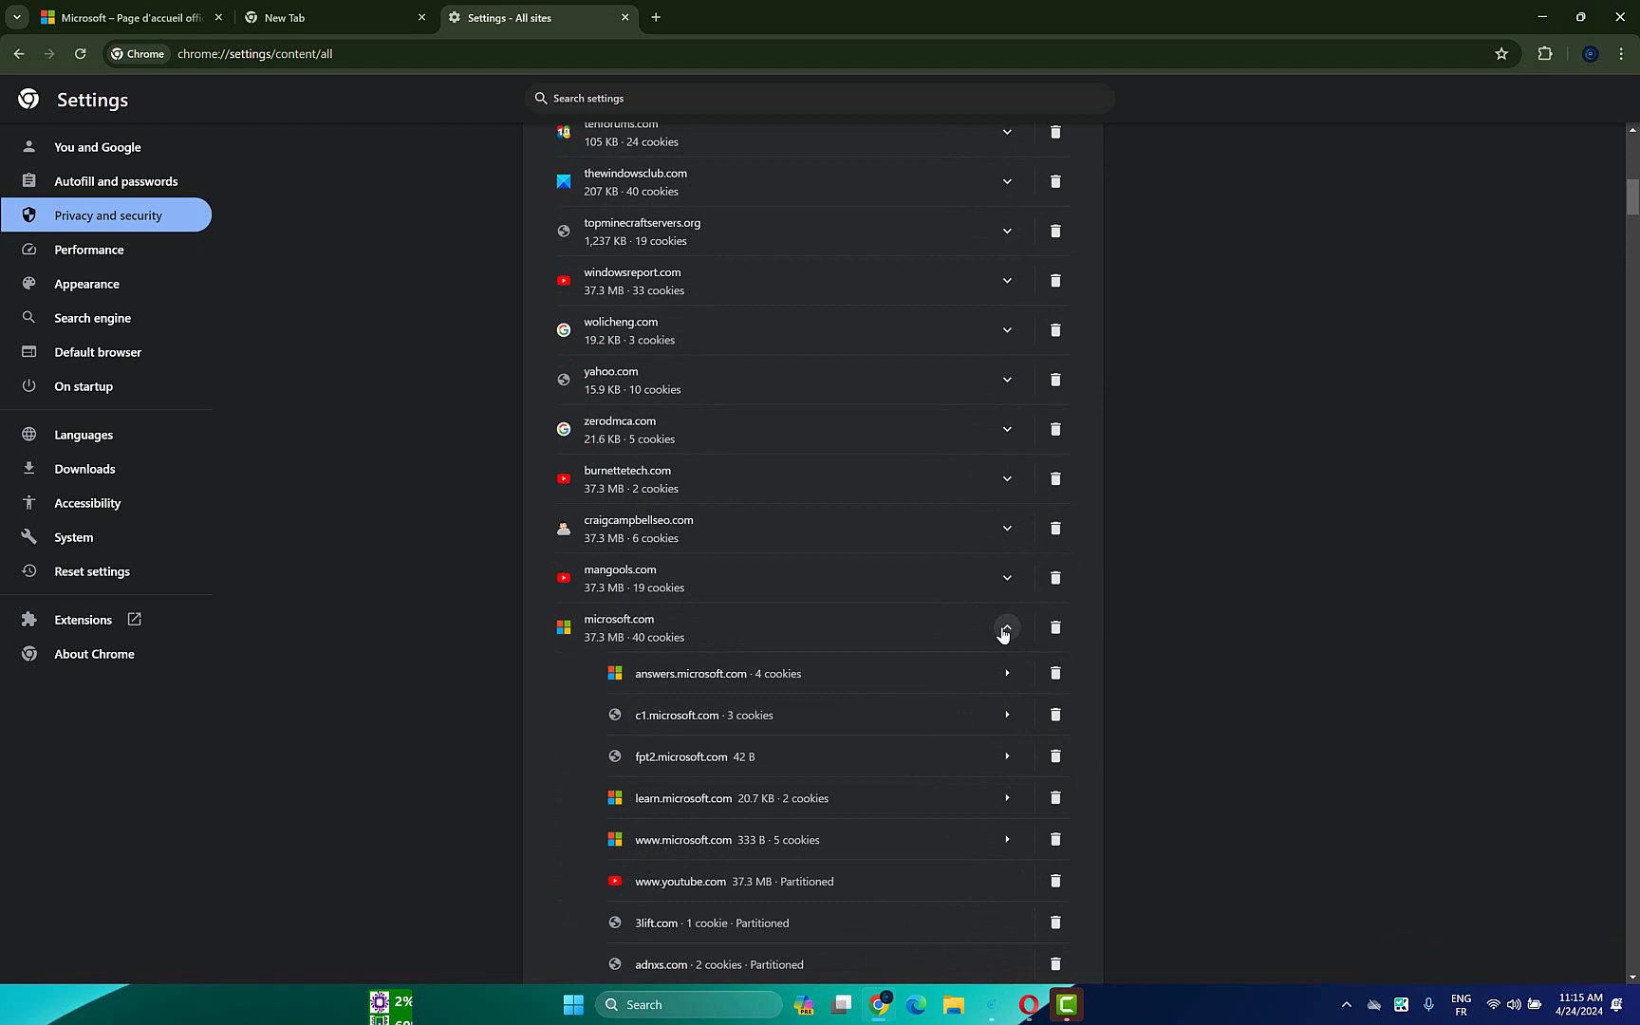
{"action": "left_click", "coordinate": [1004, 630]}
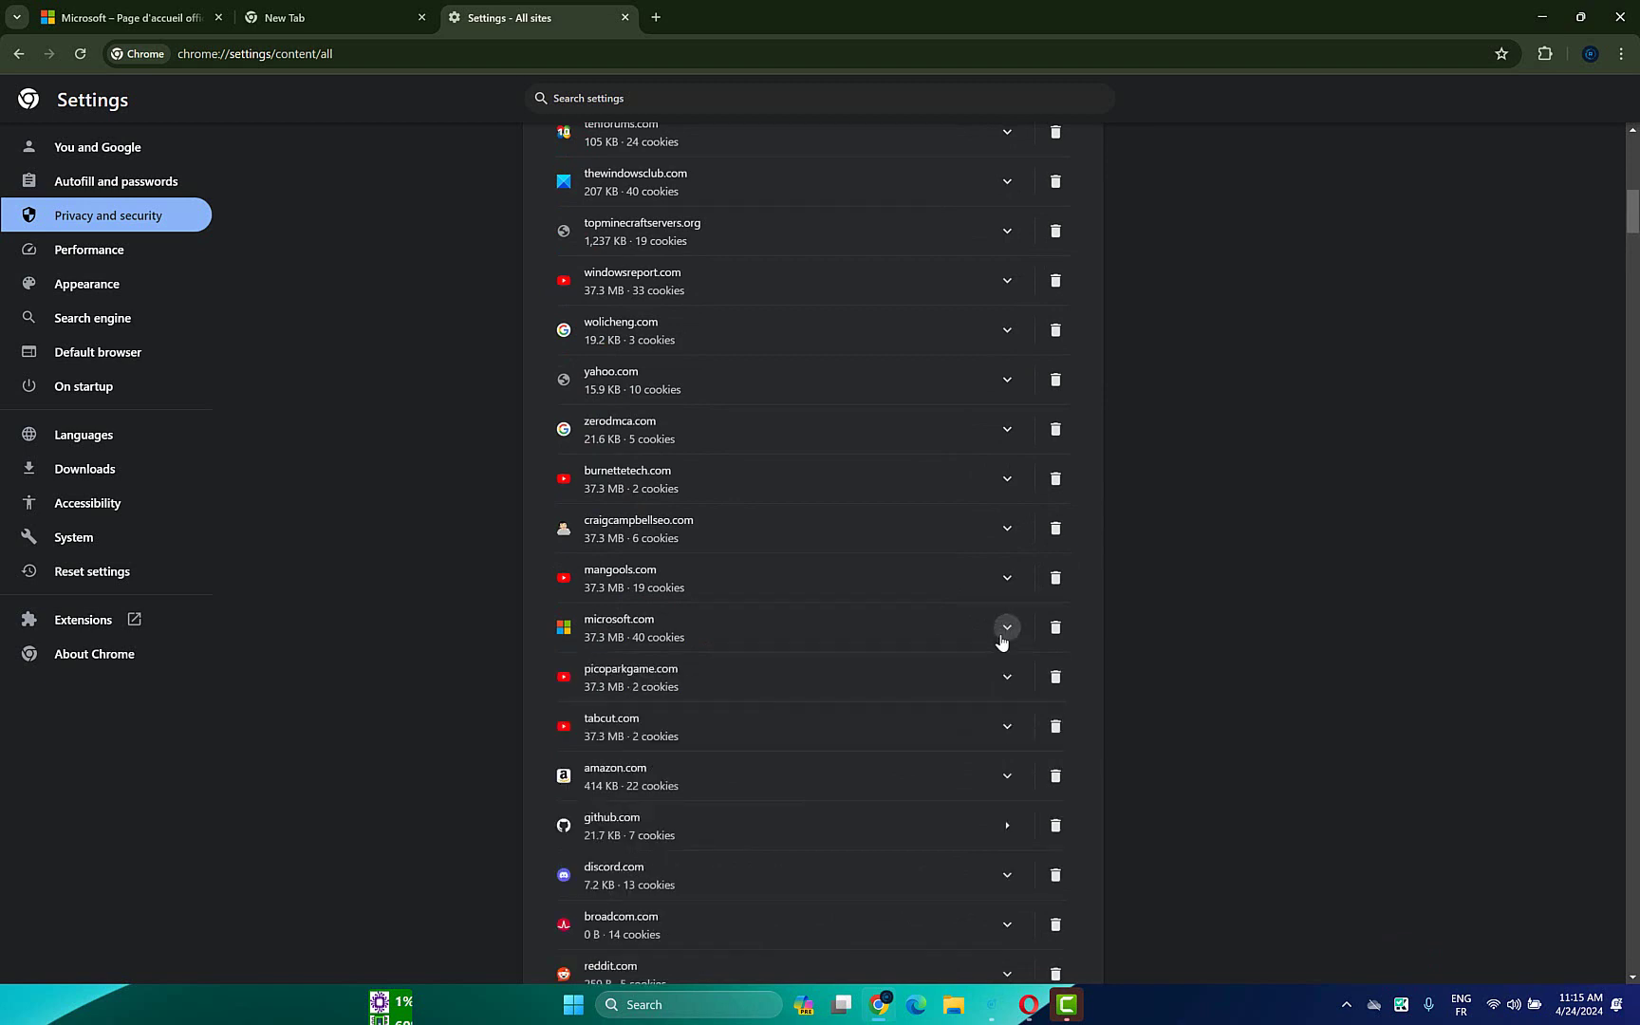
{"action": "left_click", "coordinate": [1055, 628]}
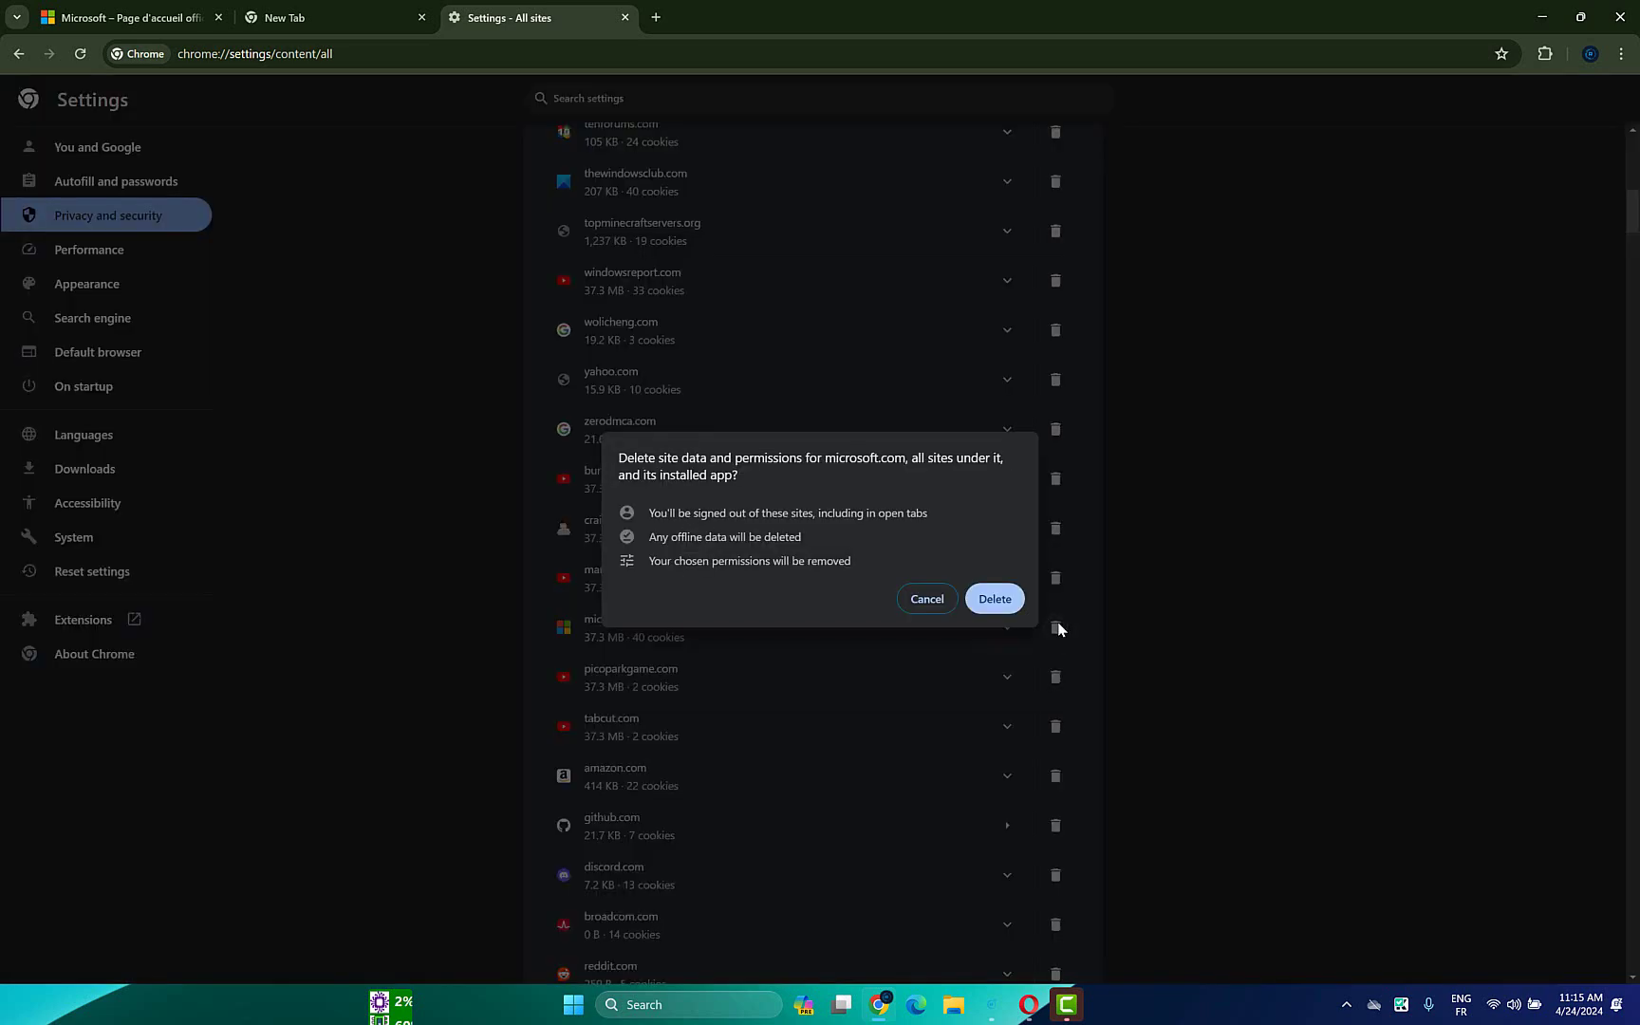
{"action": "left_click", "coordinate": [995, 596]}
{"action": "left_click", "coordinate": [132, 17]}
{"action": "left_click", "coordinate": [81, 54]}
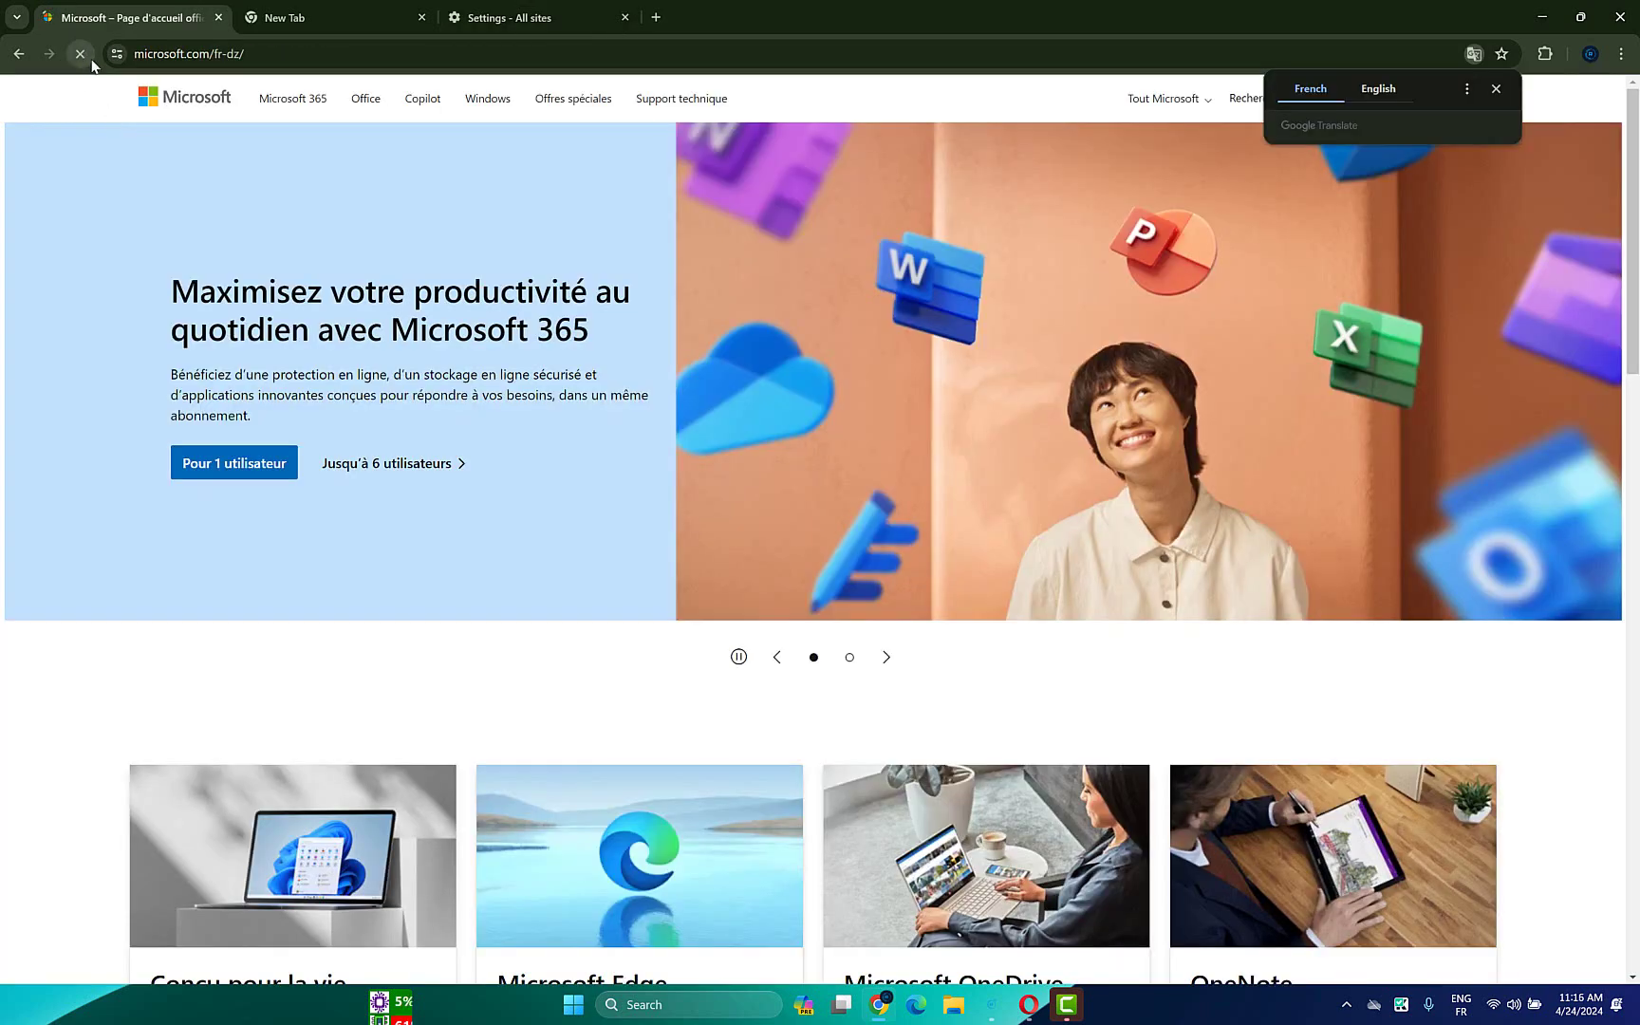
Step: Dismiss the translation offer, then open Clear browsing data under Privacy and security with time range All time
{"action": "left_click", "coordinate": [1502, 90]}
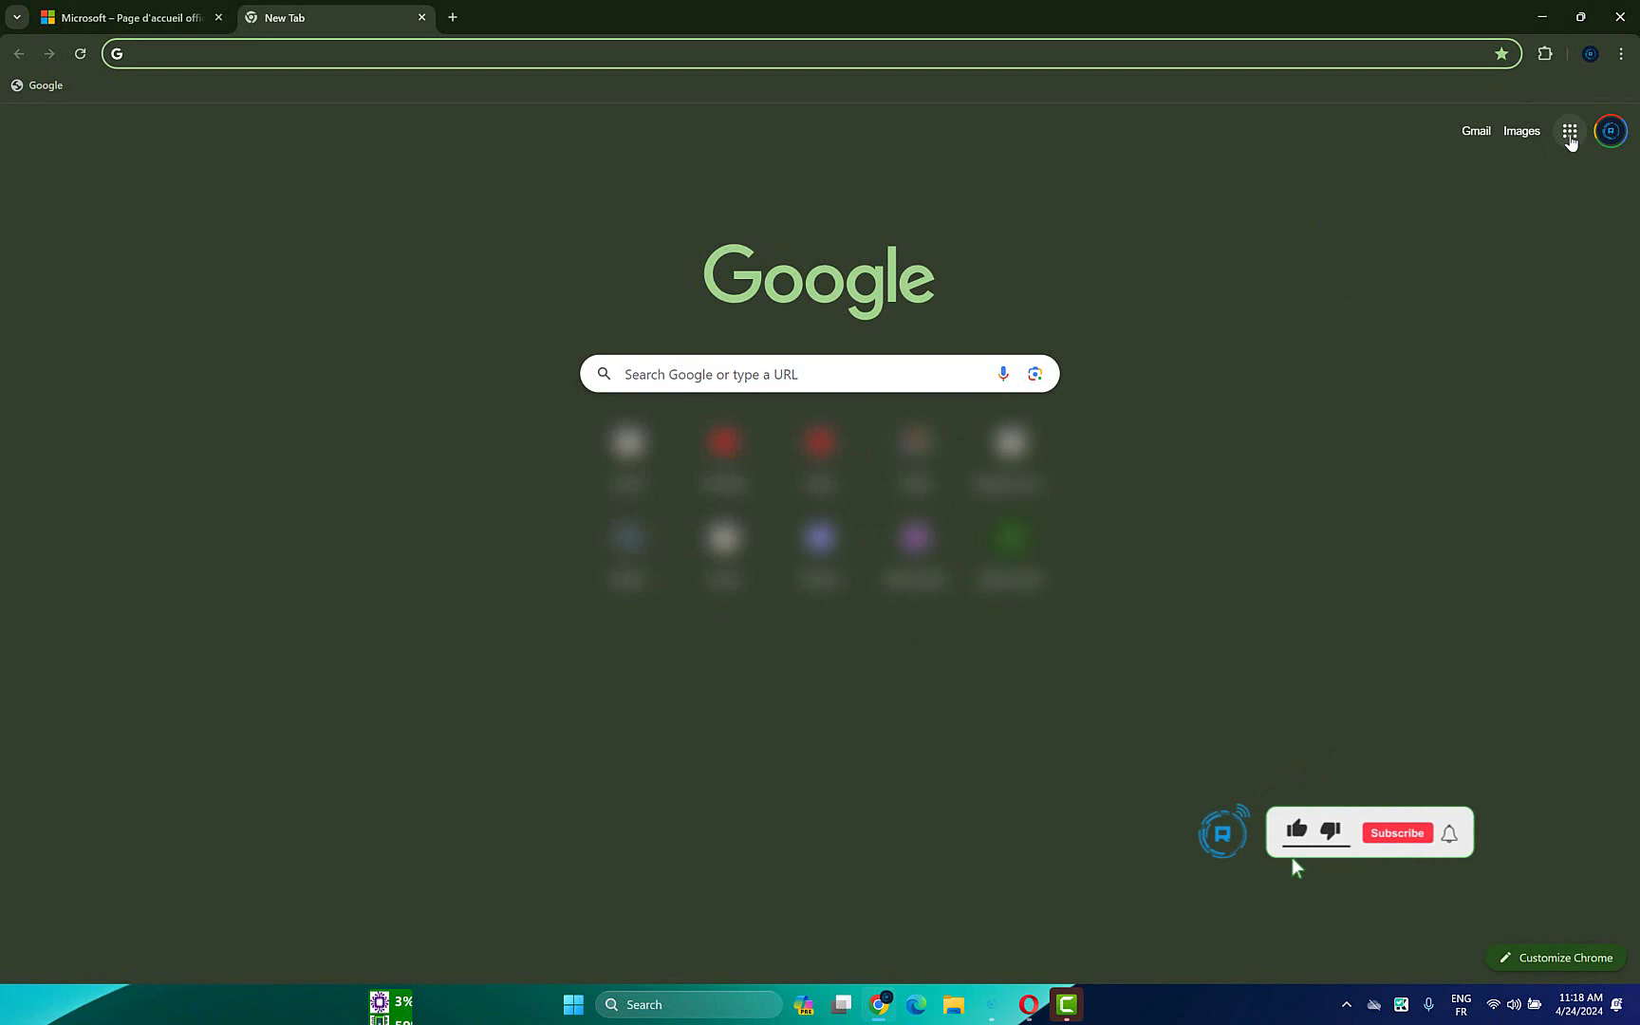
{"action": "left_click", "coordinate": [1621, 54]}
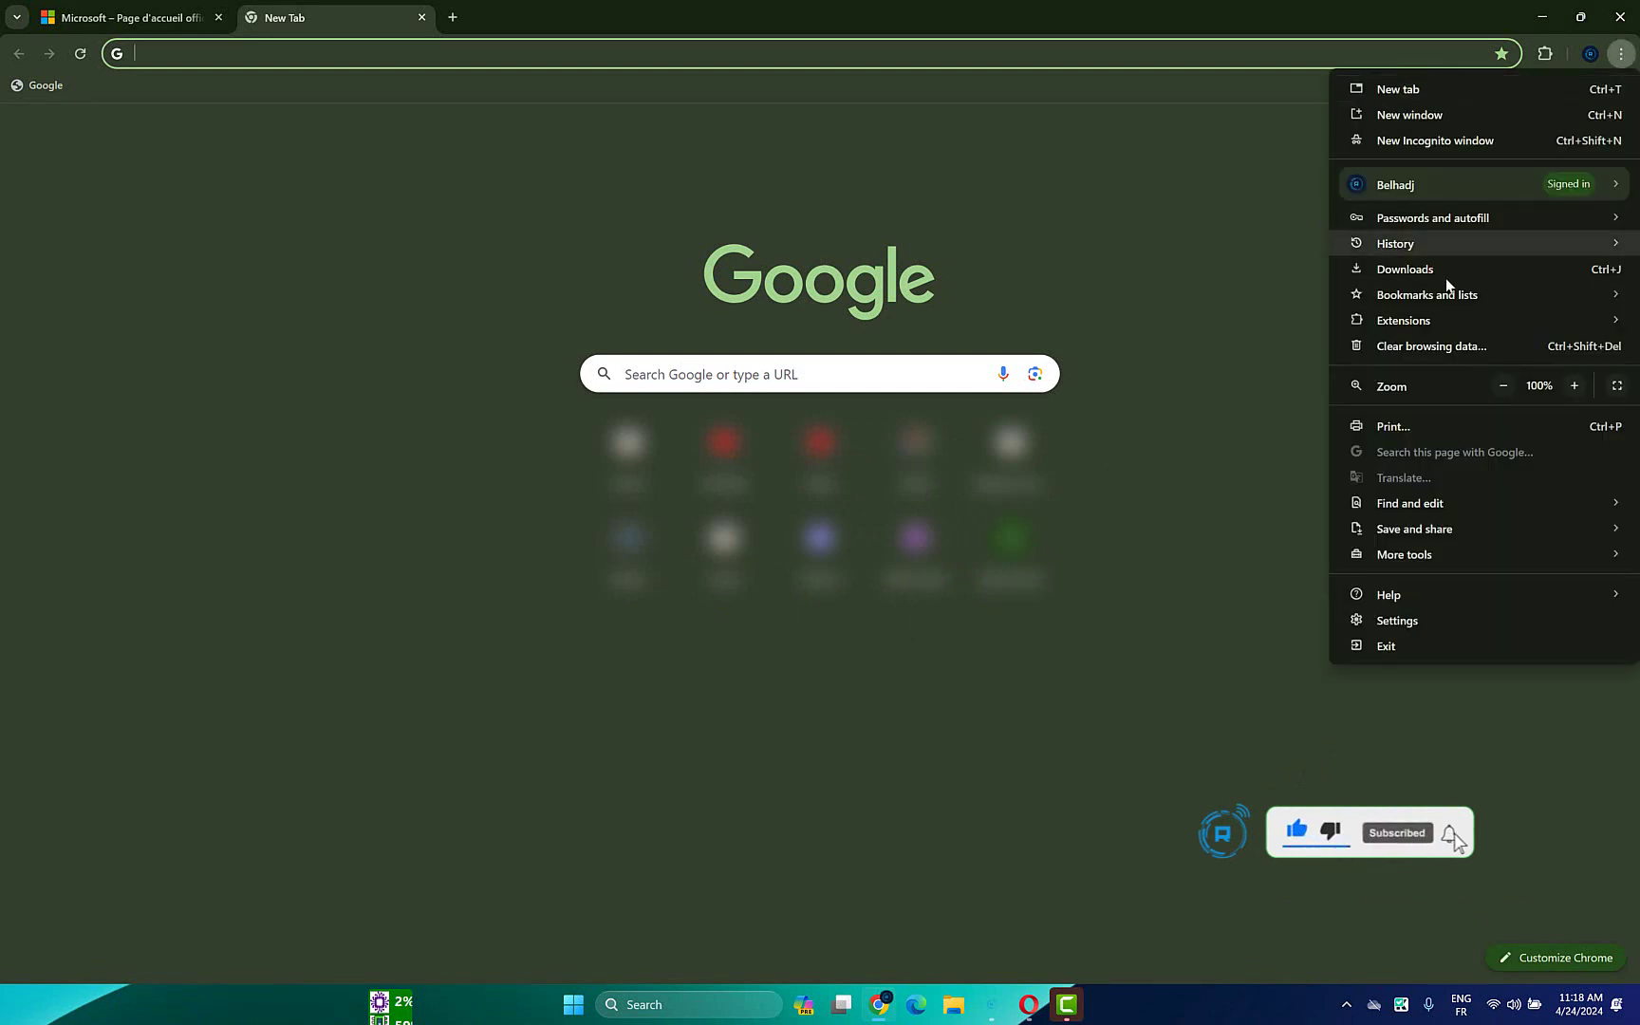
{"action": "left_click", "coordinate": [1404, 619]}
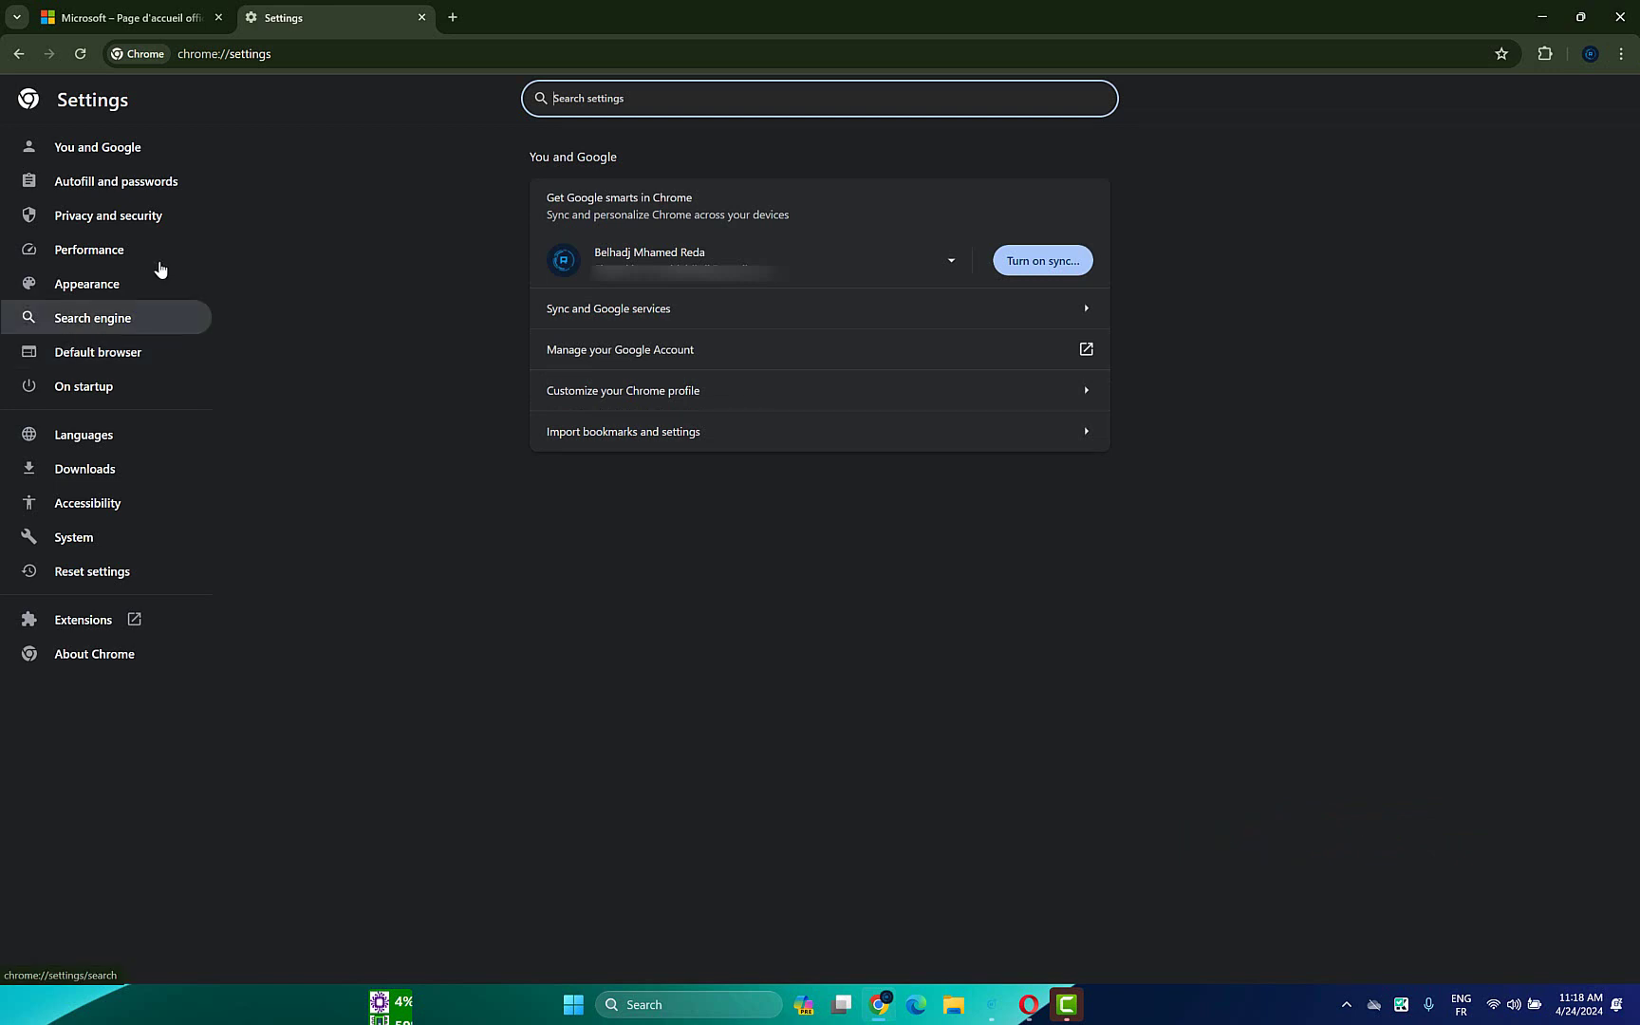
{"action": "left_click", "coordinate": [101, 226]}
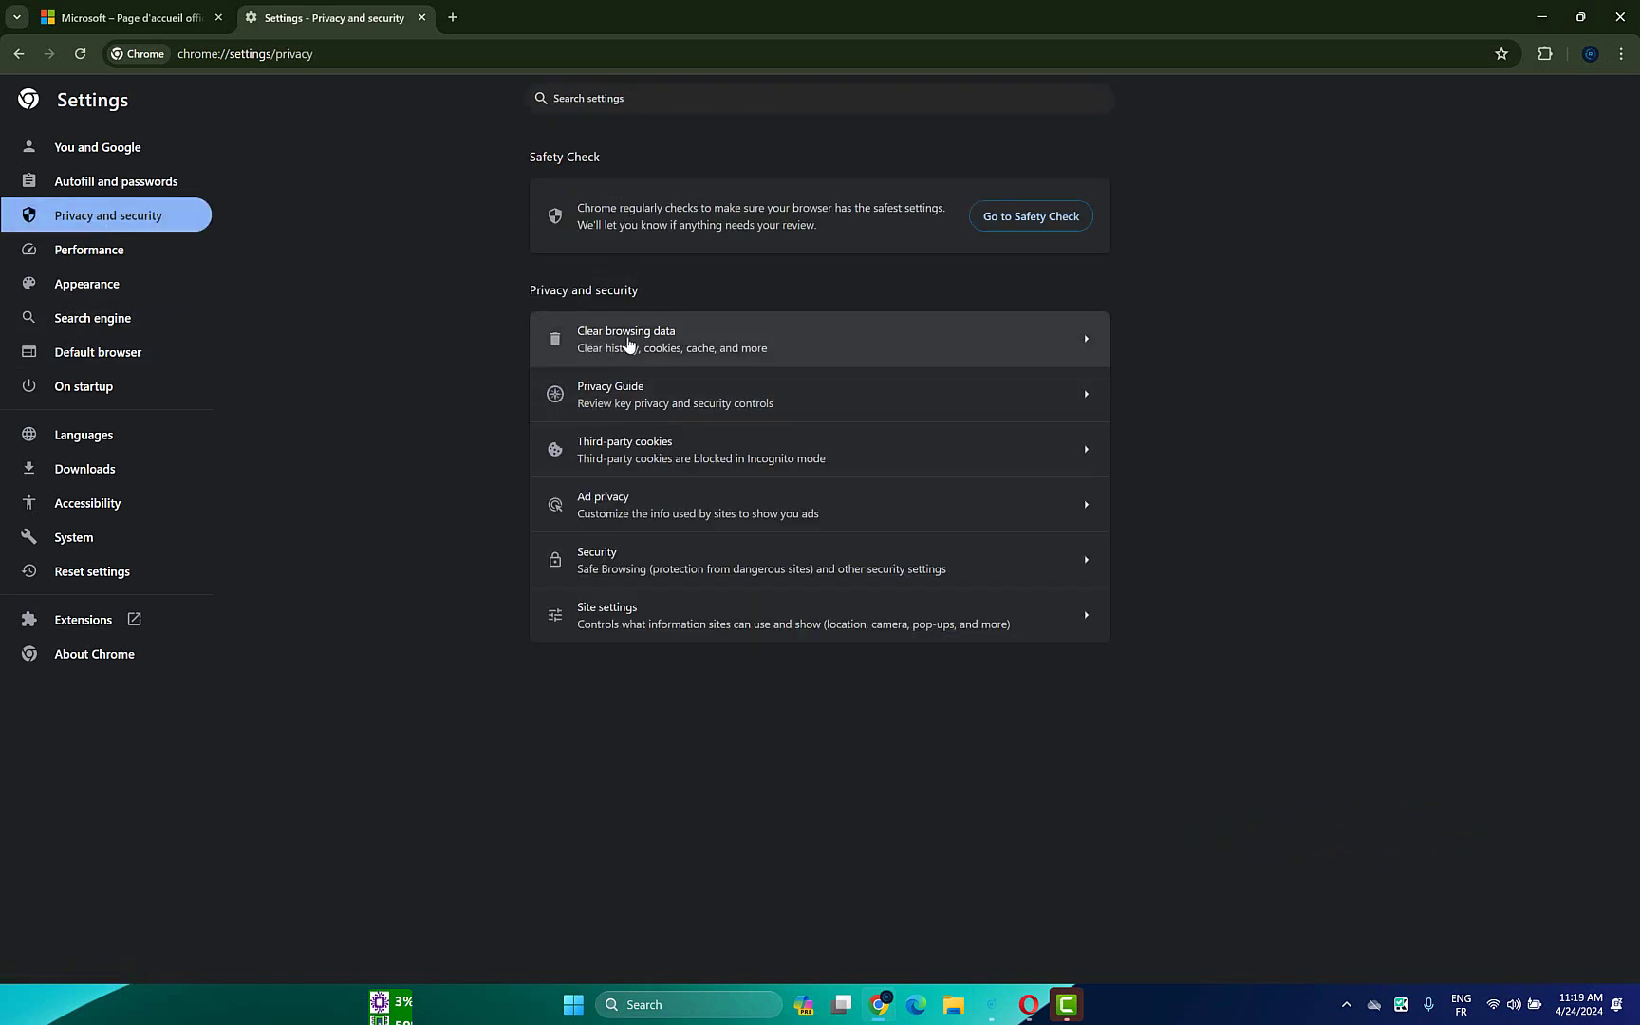
{"action": "left_click", "coordinate": [629, 342]}
{"action": "left_click", "coordinate": [750, 424]}
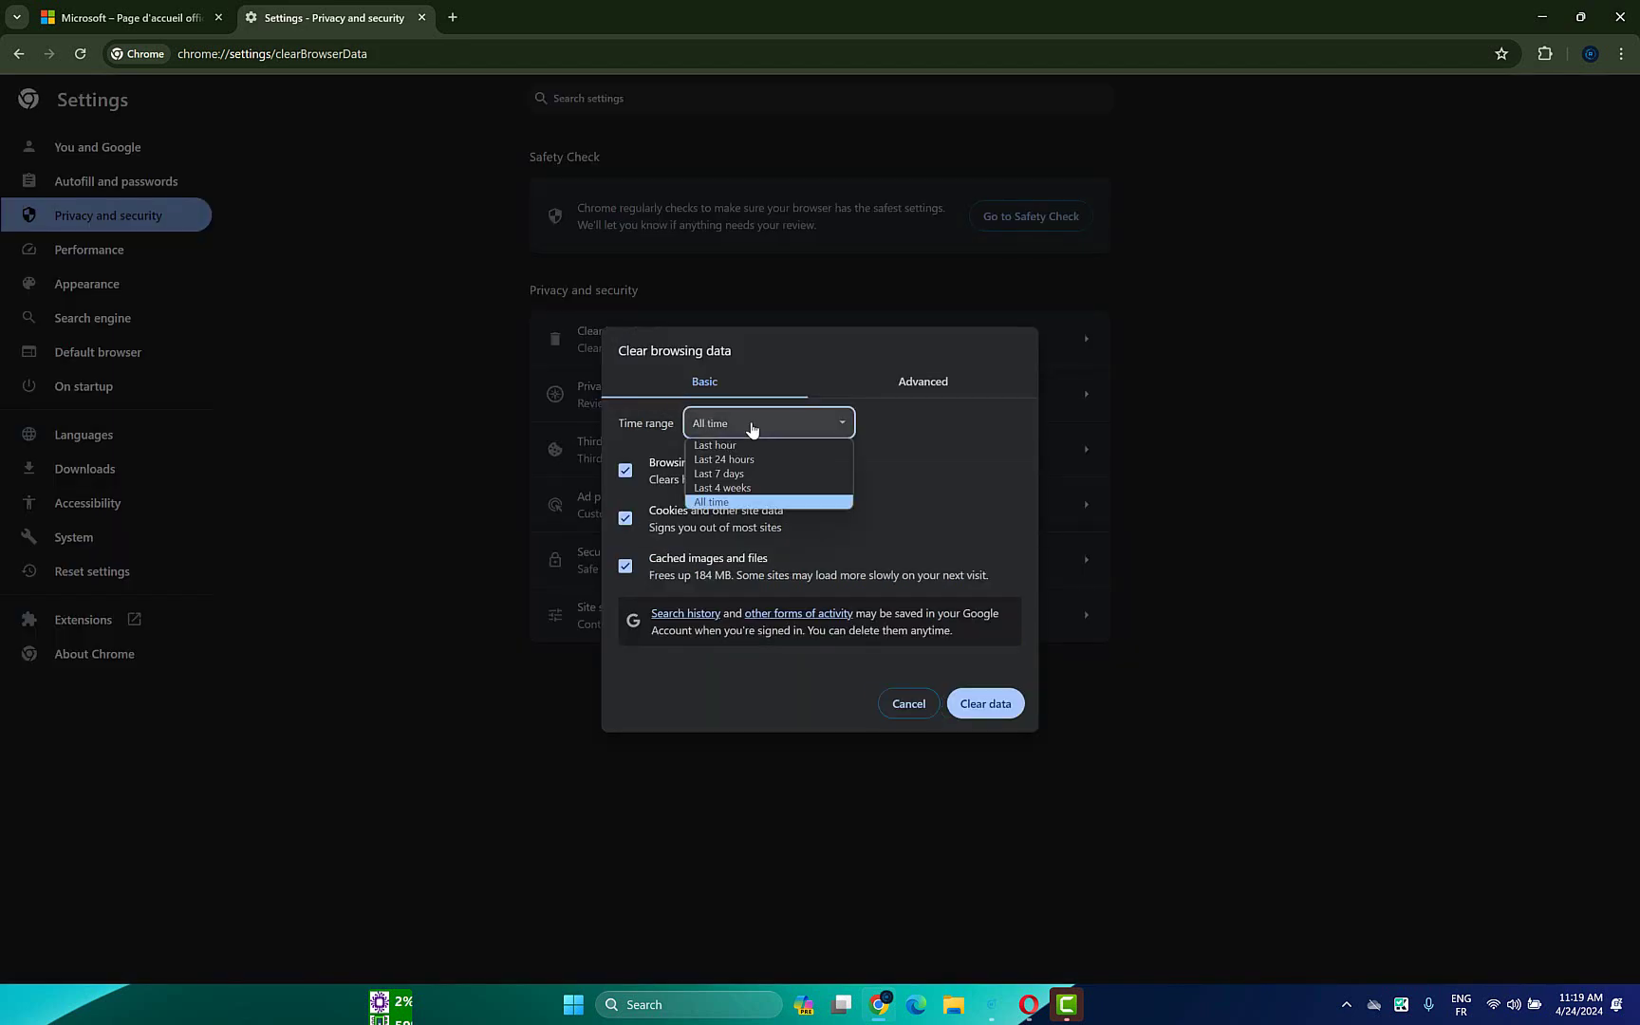
{"action": "left_click", "coordinate": [723, 502]}
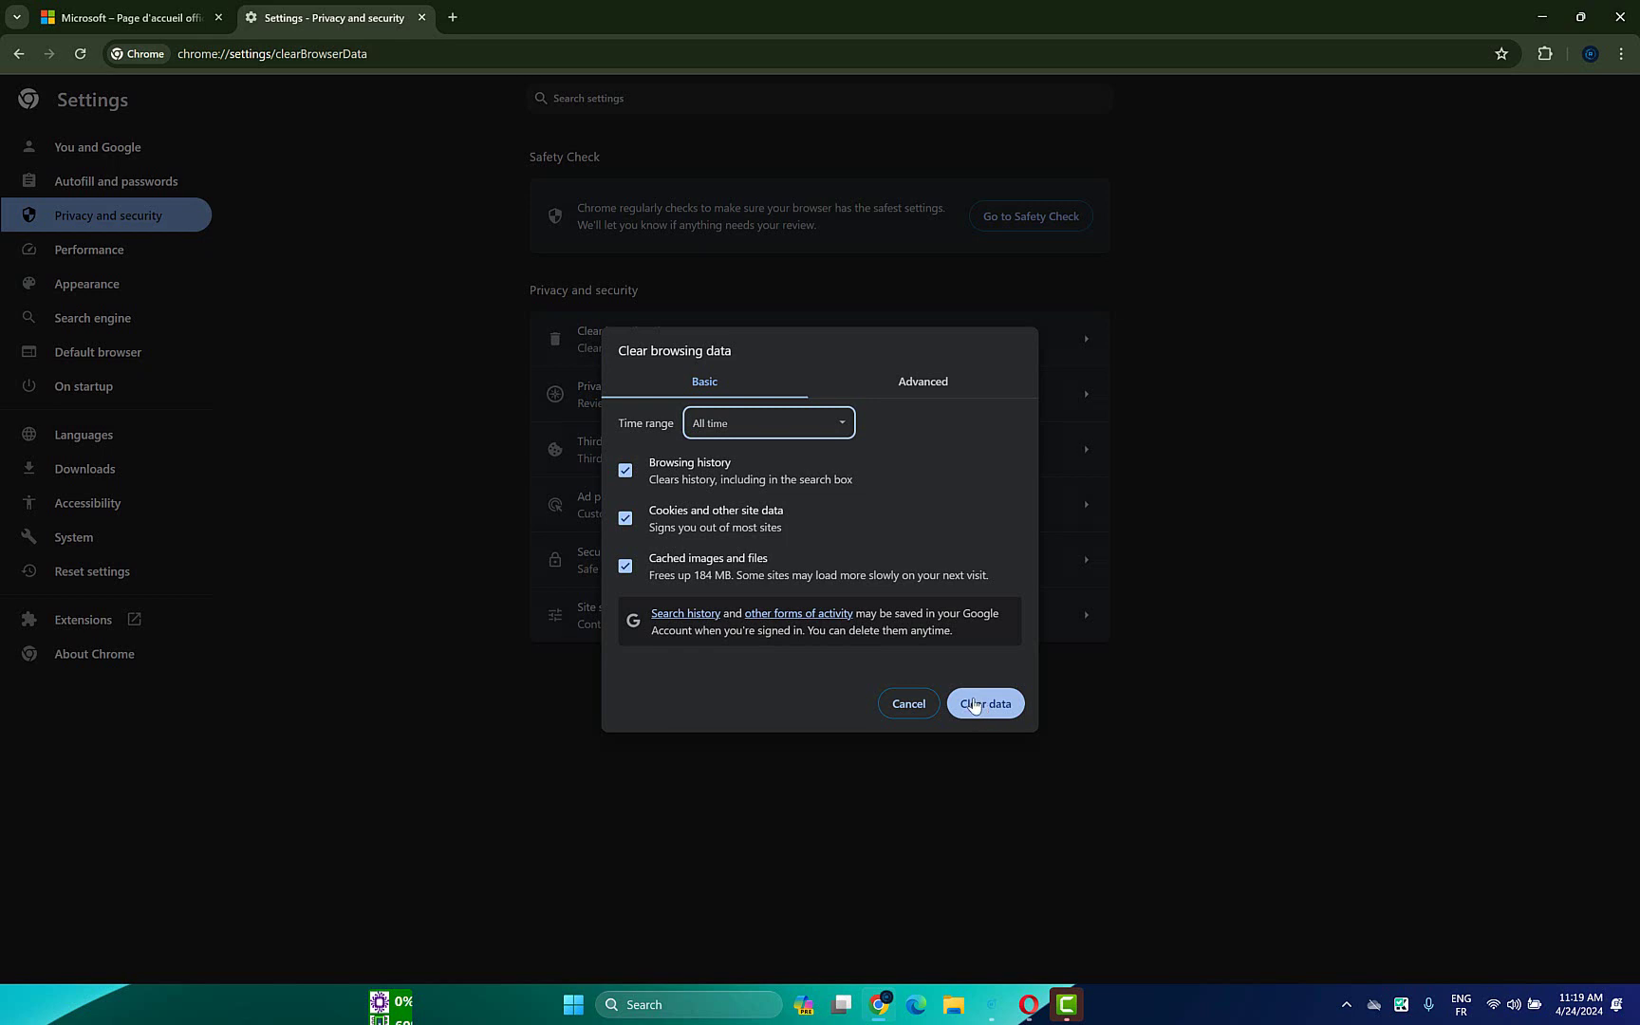
Step: Launch Microsoft Management Console (mmc) from the Run prompt
{"action": "key", "text": "super+r"}
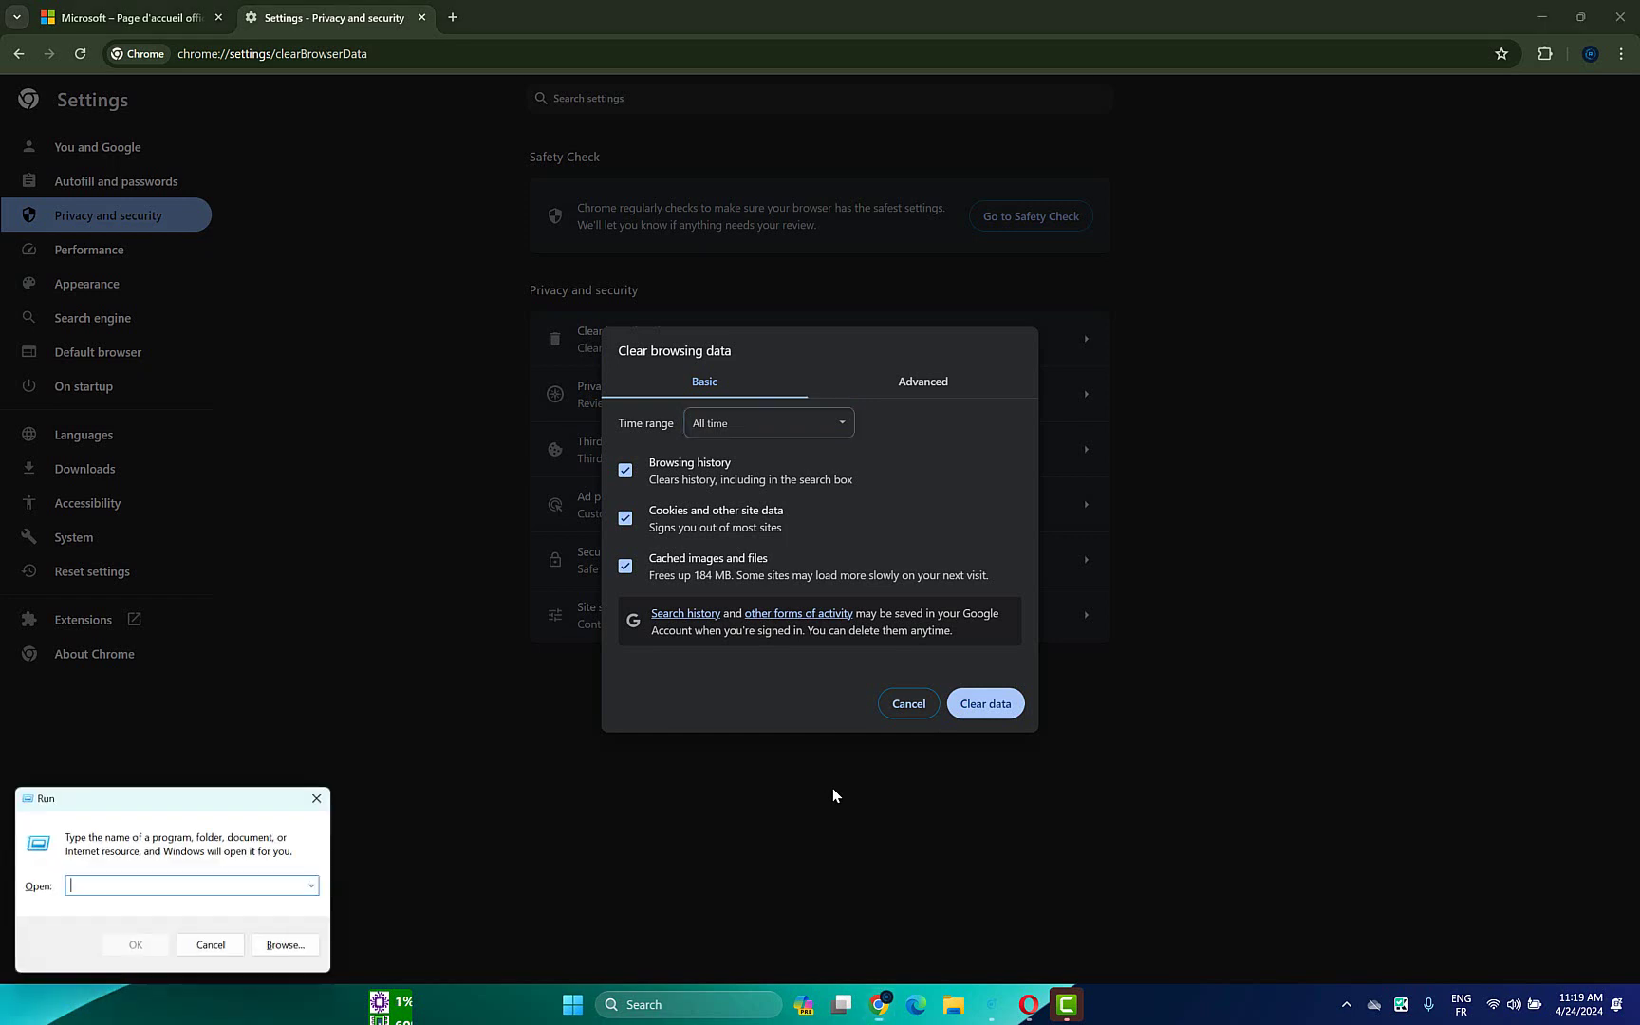
{"action": "type", "text": "mc"}
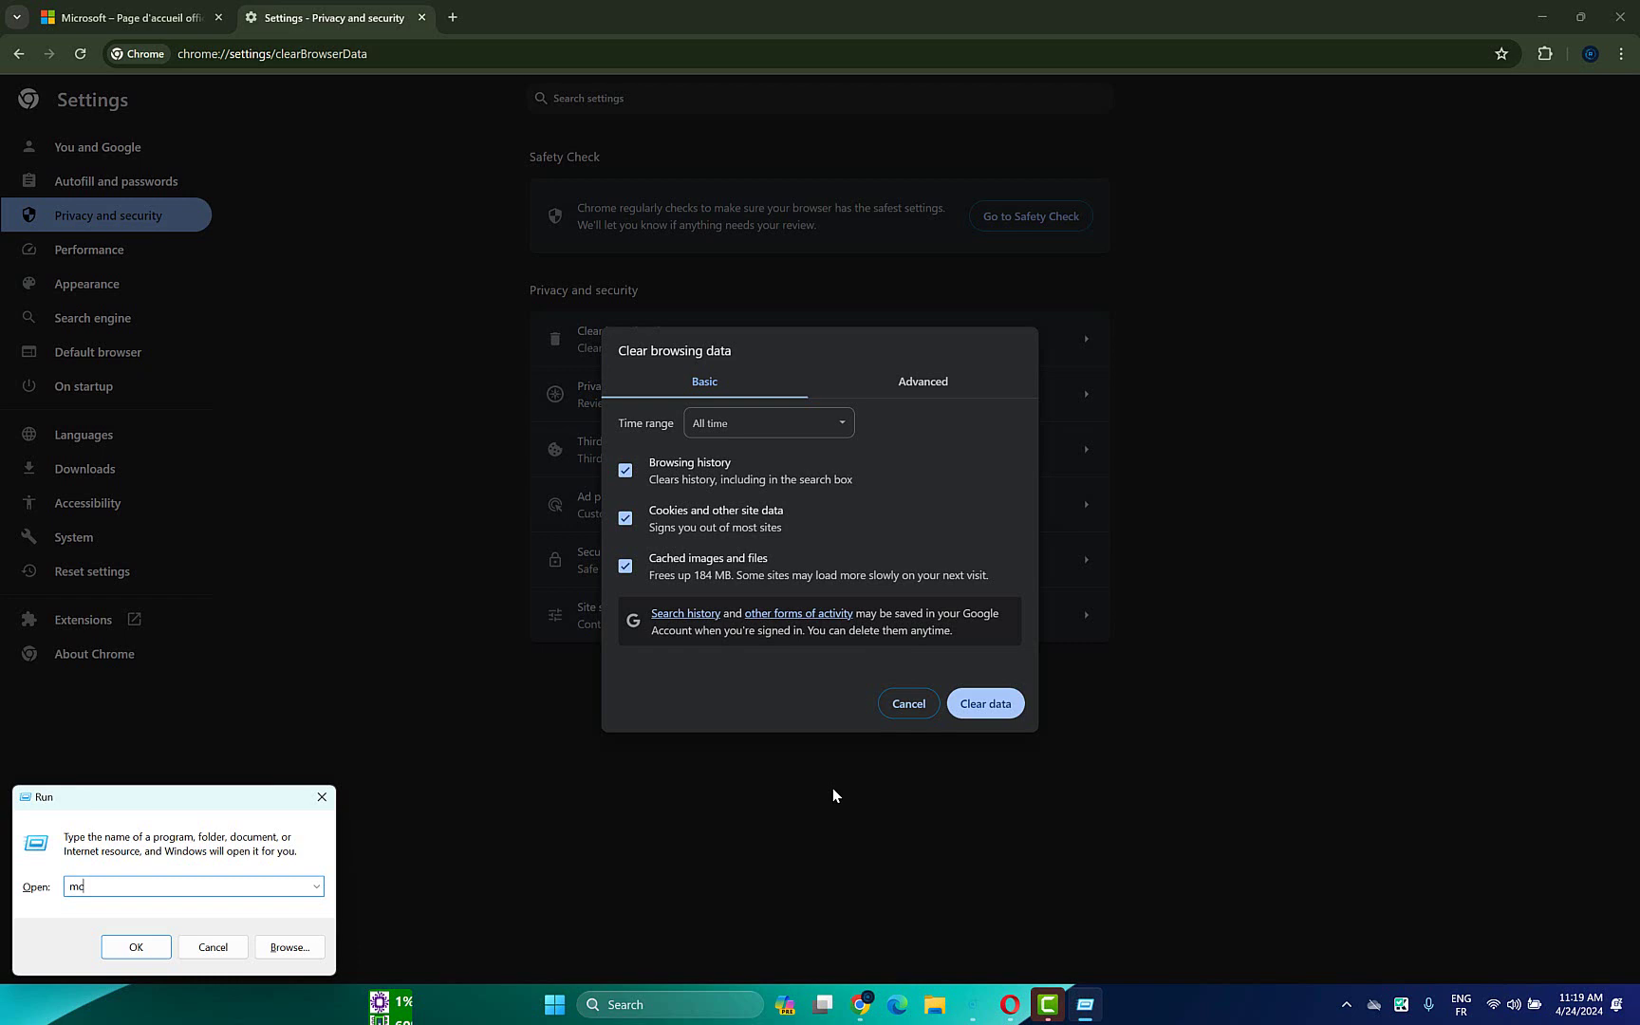
{"action": "key", "text": "Return"}
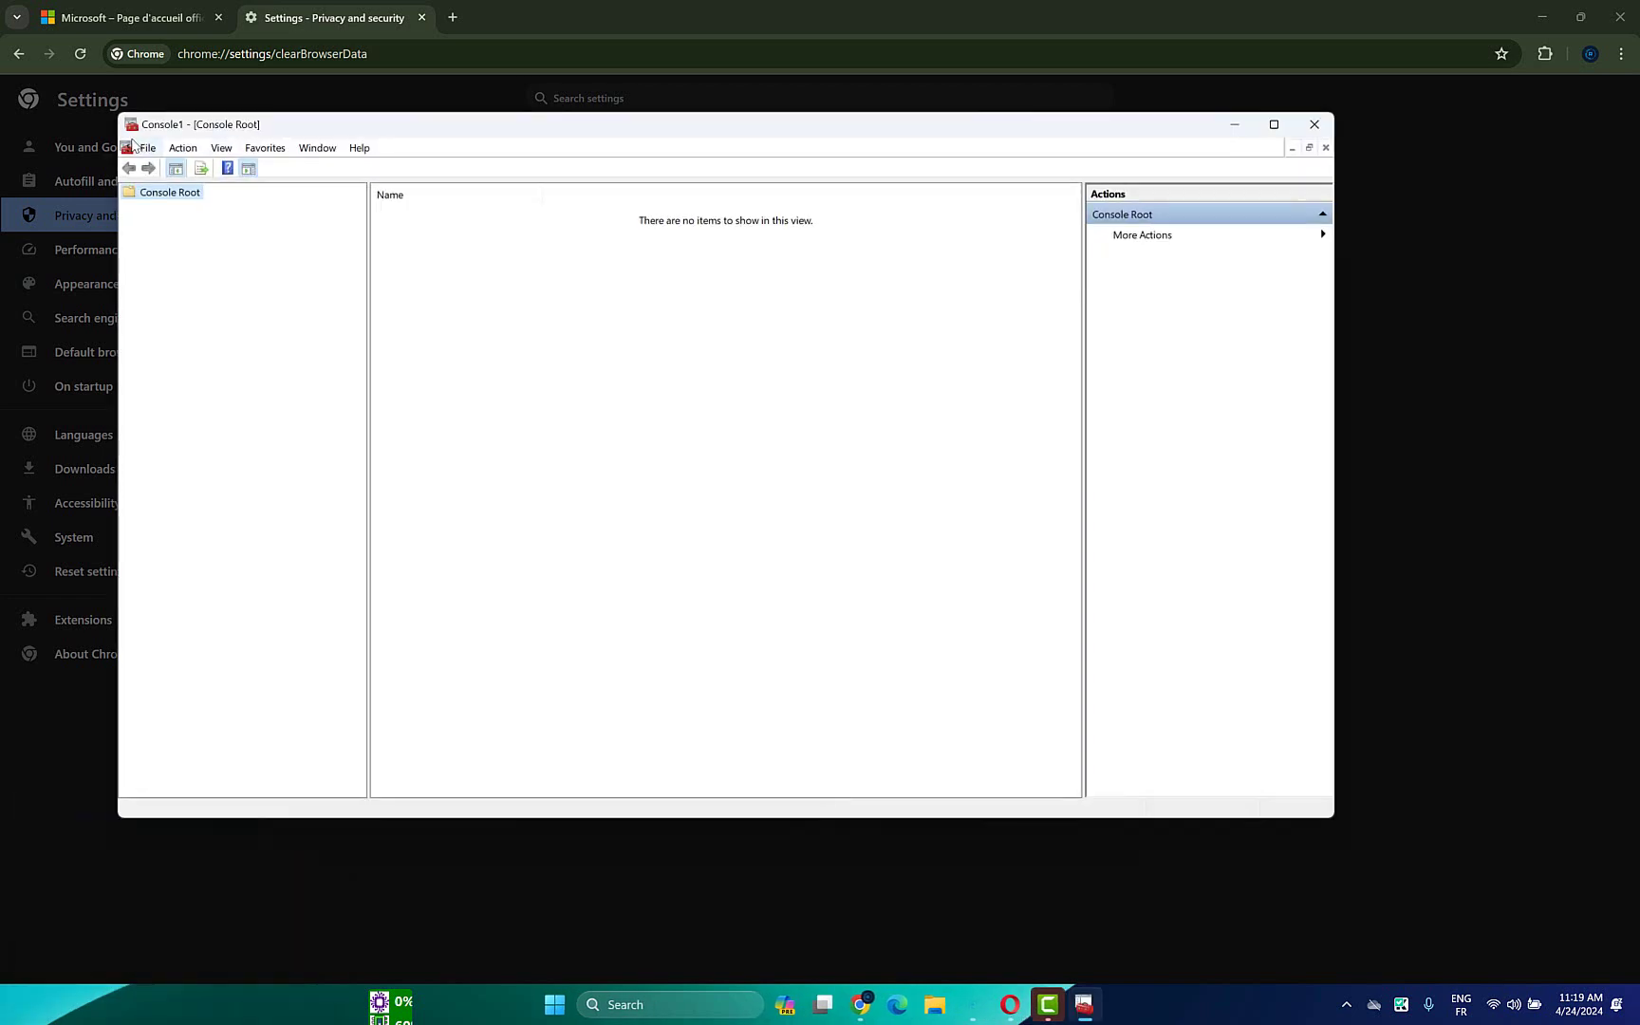
Step: Add the Certificates snap-in for the Computer account (local computer) and confirm with OK
{"action": "left_click", "coordinate": [148, 150]}
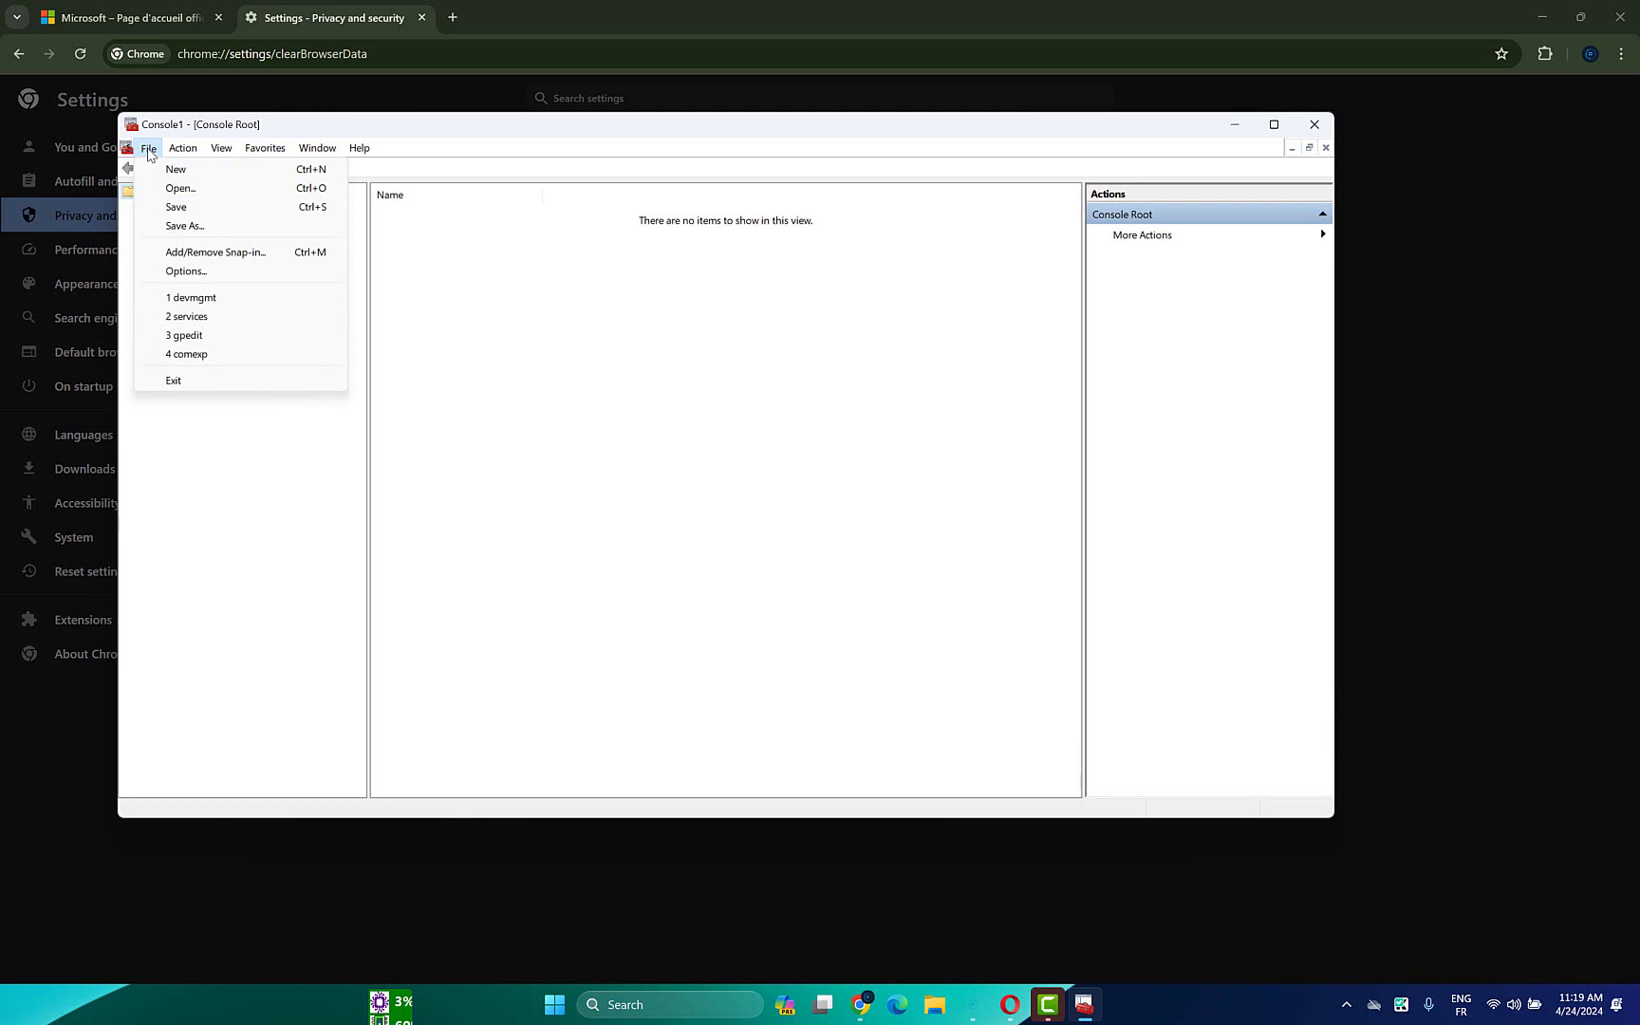
{"action": "left_click", "coordinate": [212, 256]}
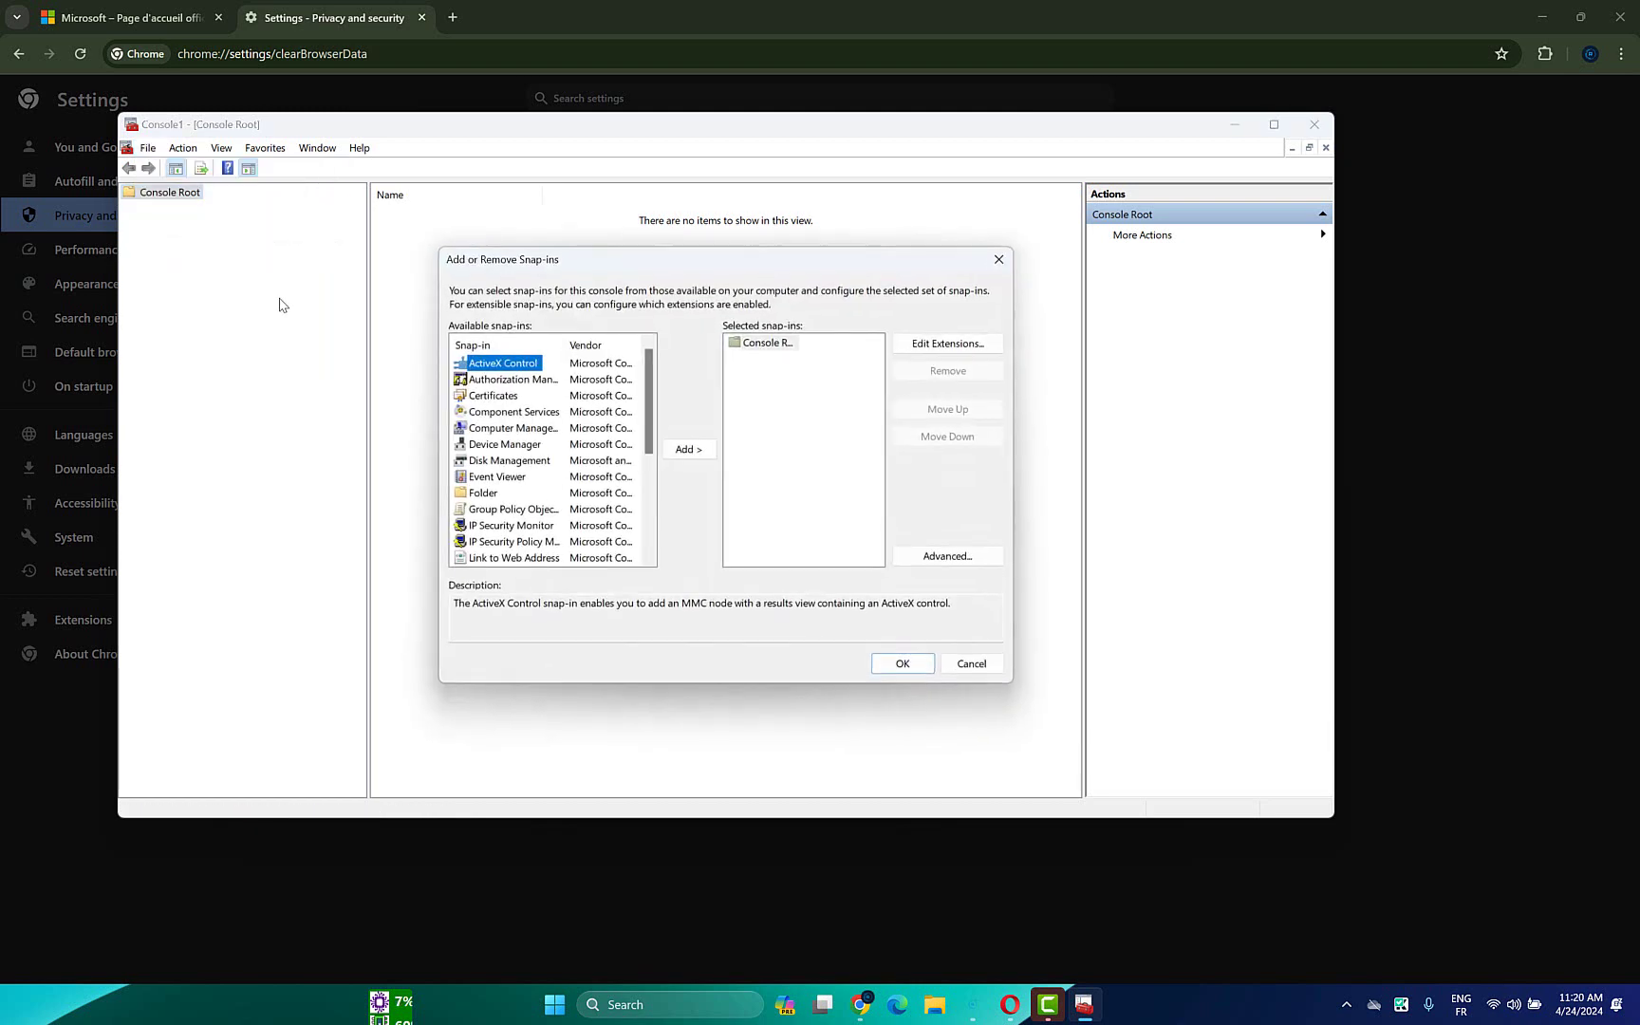
{"action": "left_click", "coordinate": [495, 396]}
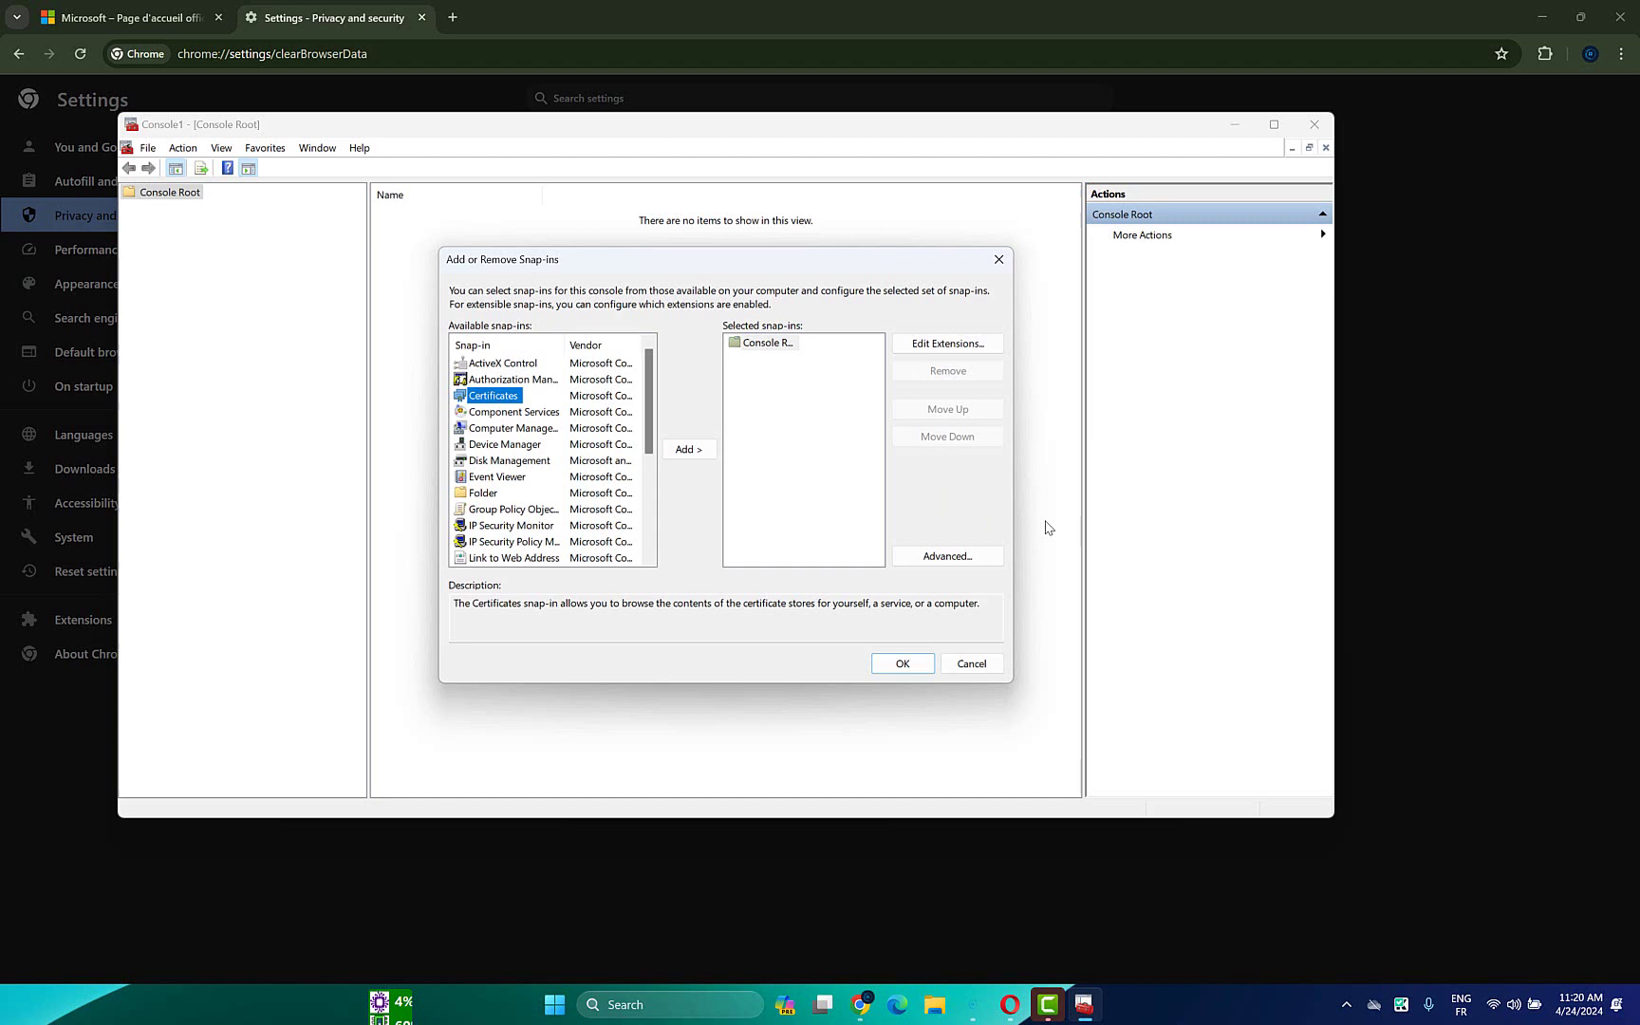
{"action": "left_click", "coordinate": [696, 450]}
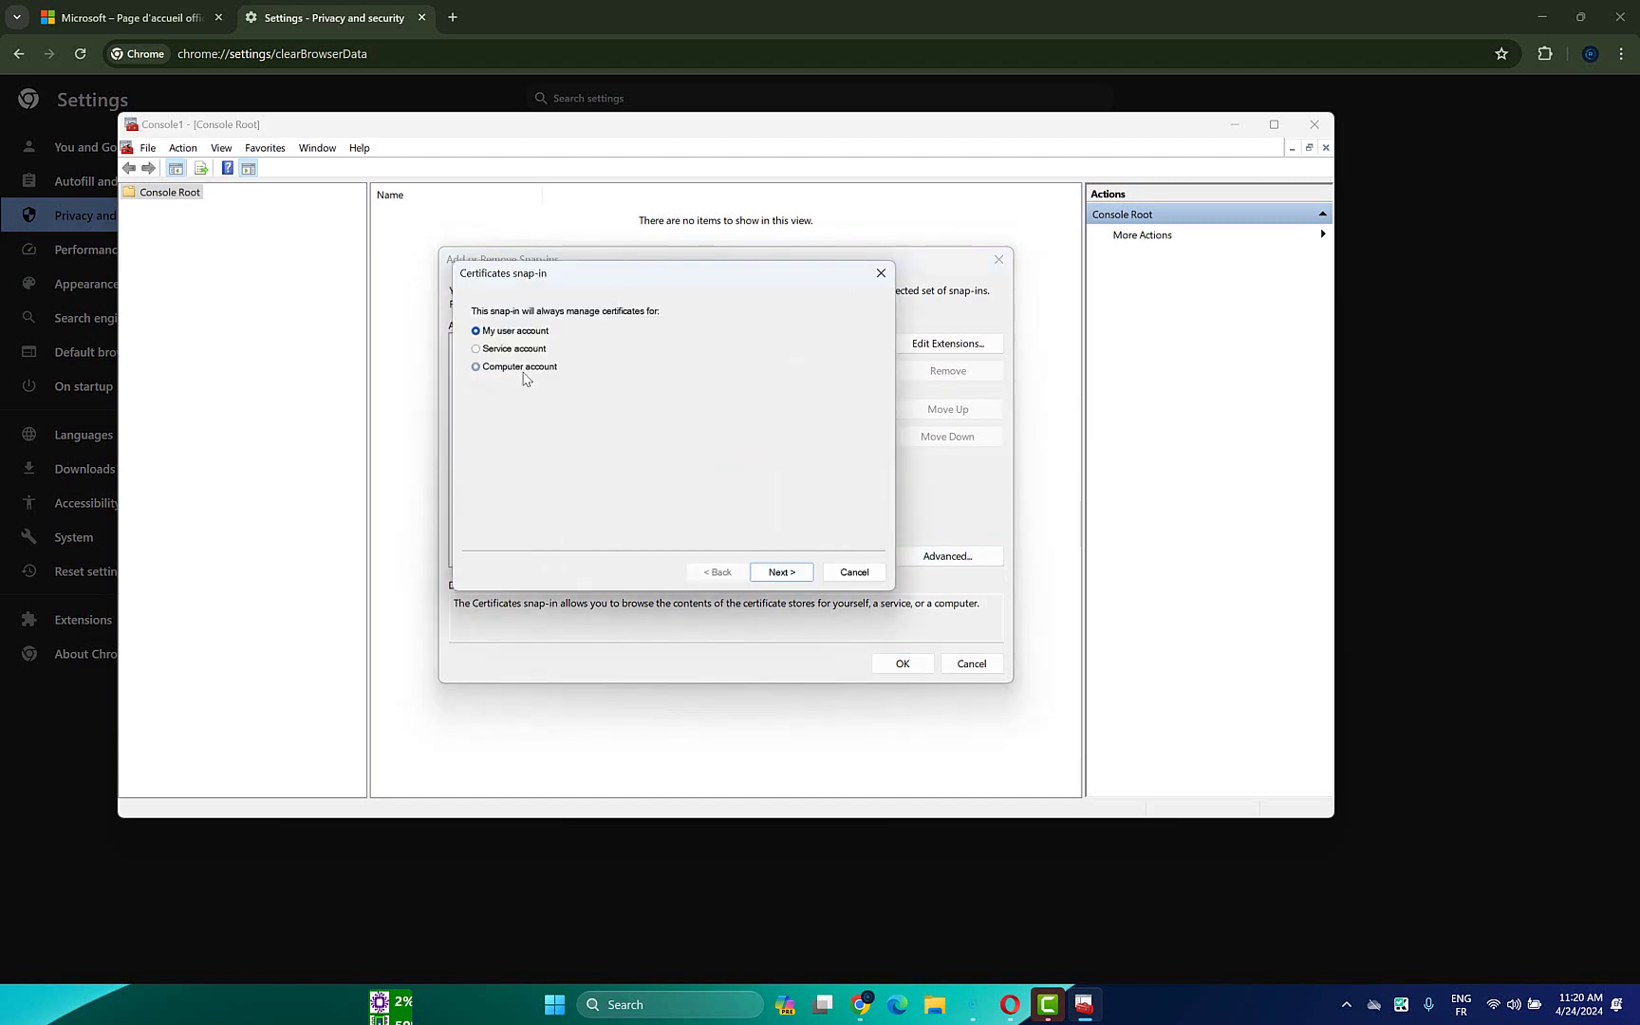
{"action": "left_click", "coordinate": [793, 574]}
{"action": "left_click", "coordinate": [784, 573]}
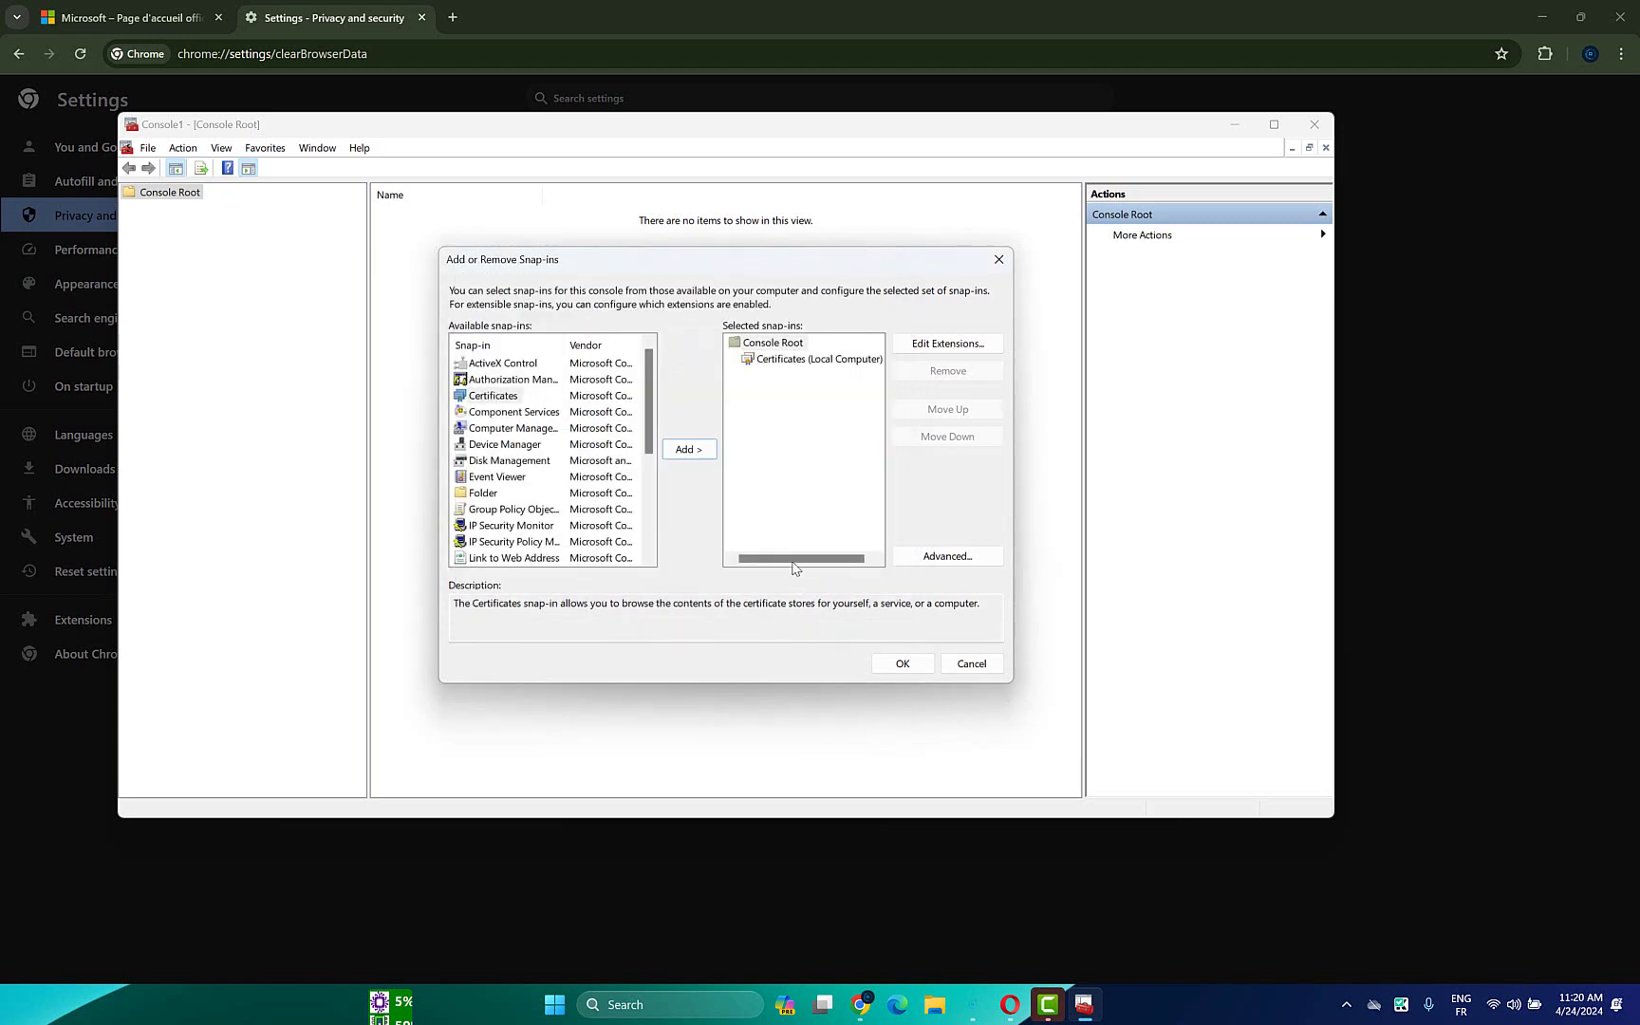
{"action": "left_click", "coordinate": [796, 360]}
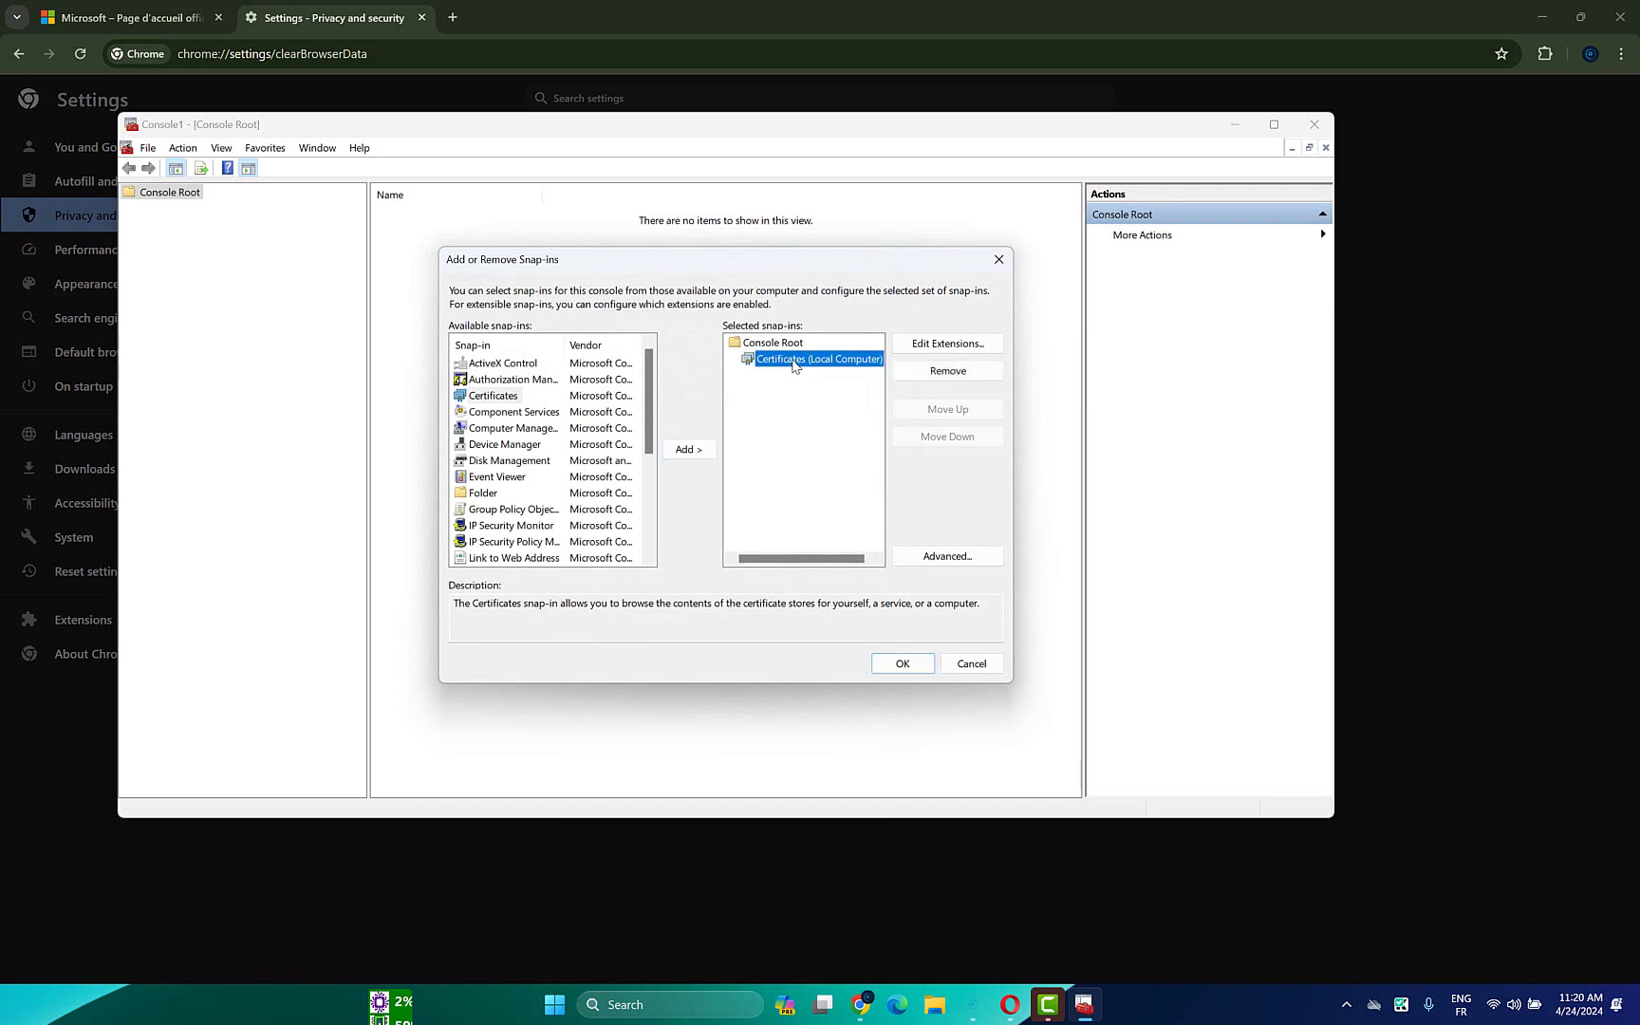
{"action": "left_click", "coordinate": [903, 664]}
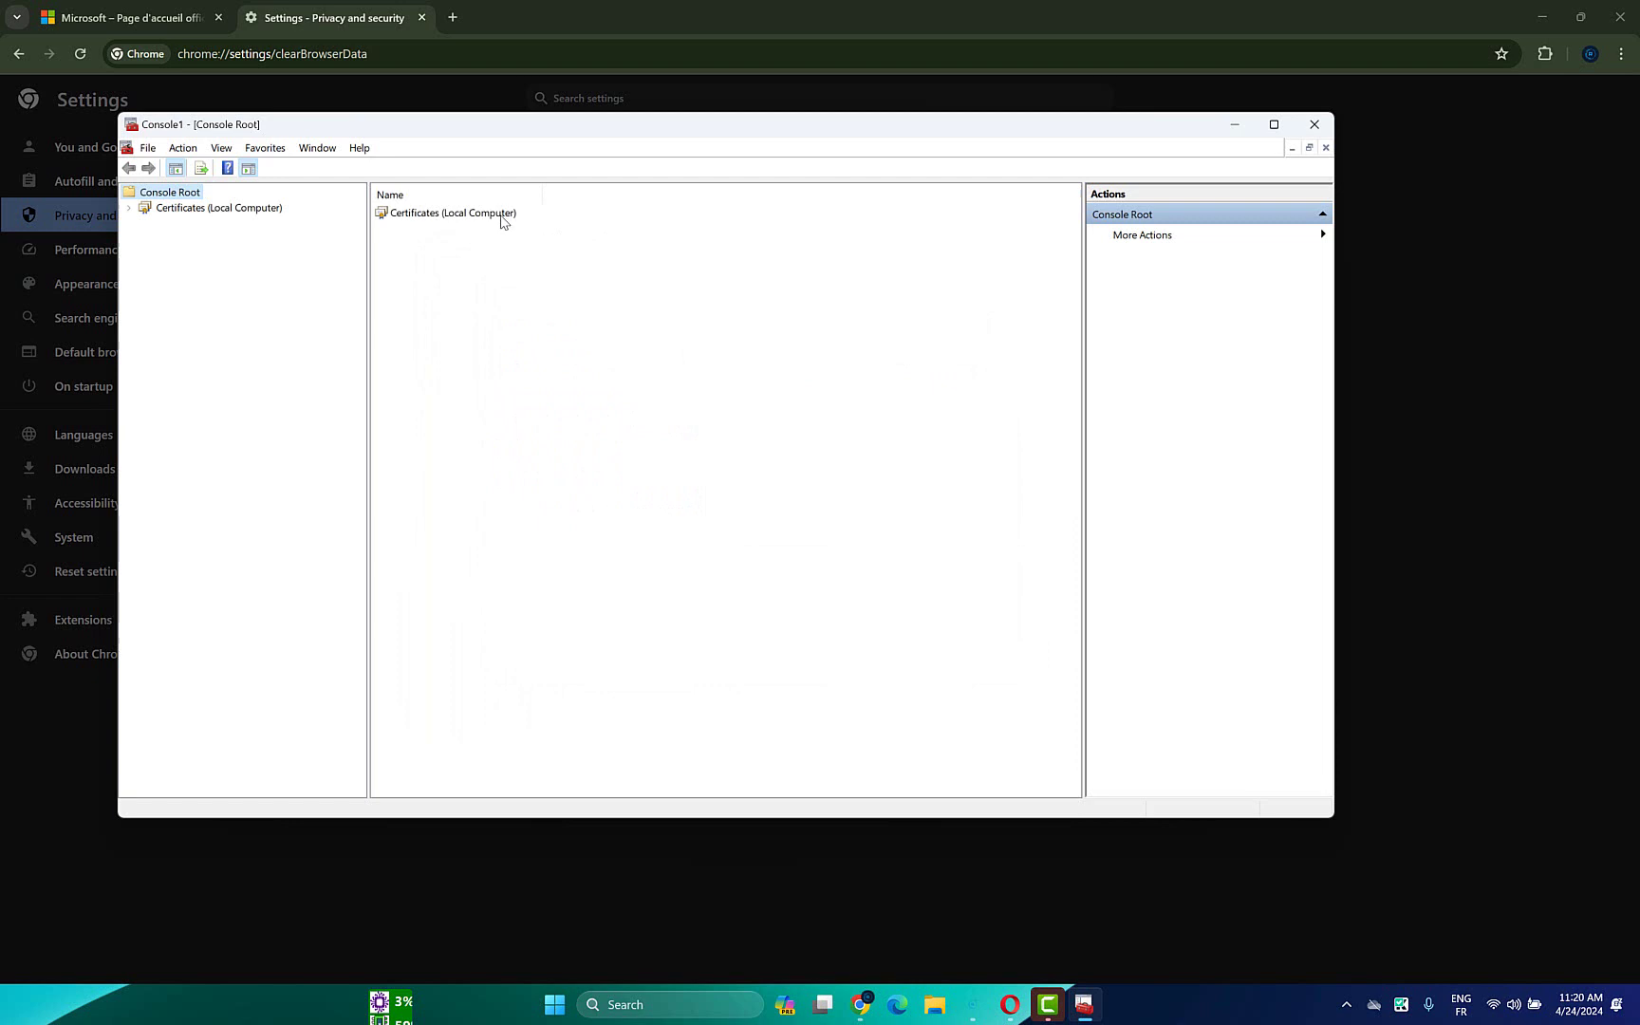
Step: Expand Certificates (Local Computer) > Trusted Root Certification Authorities > Certificates to list its 281 certificates
{"action": "double_click", "coordinate": [415, 210]}
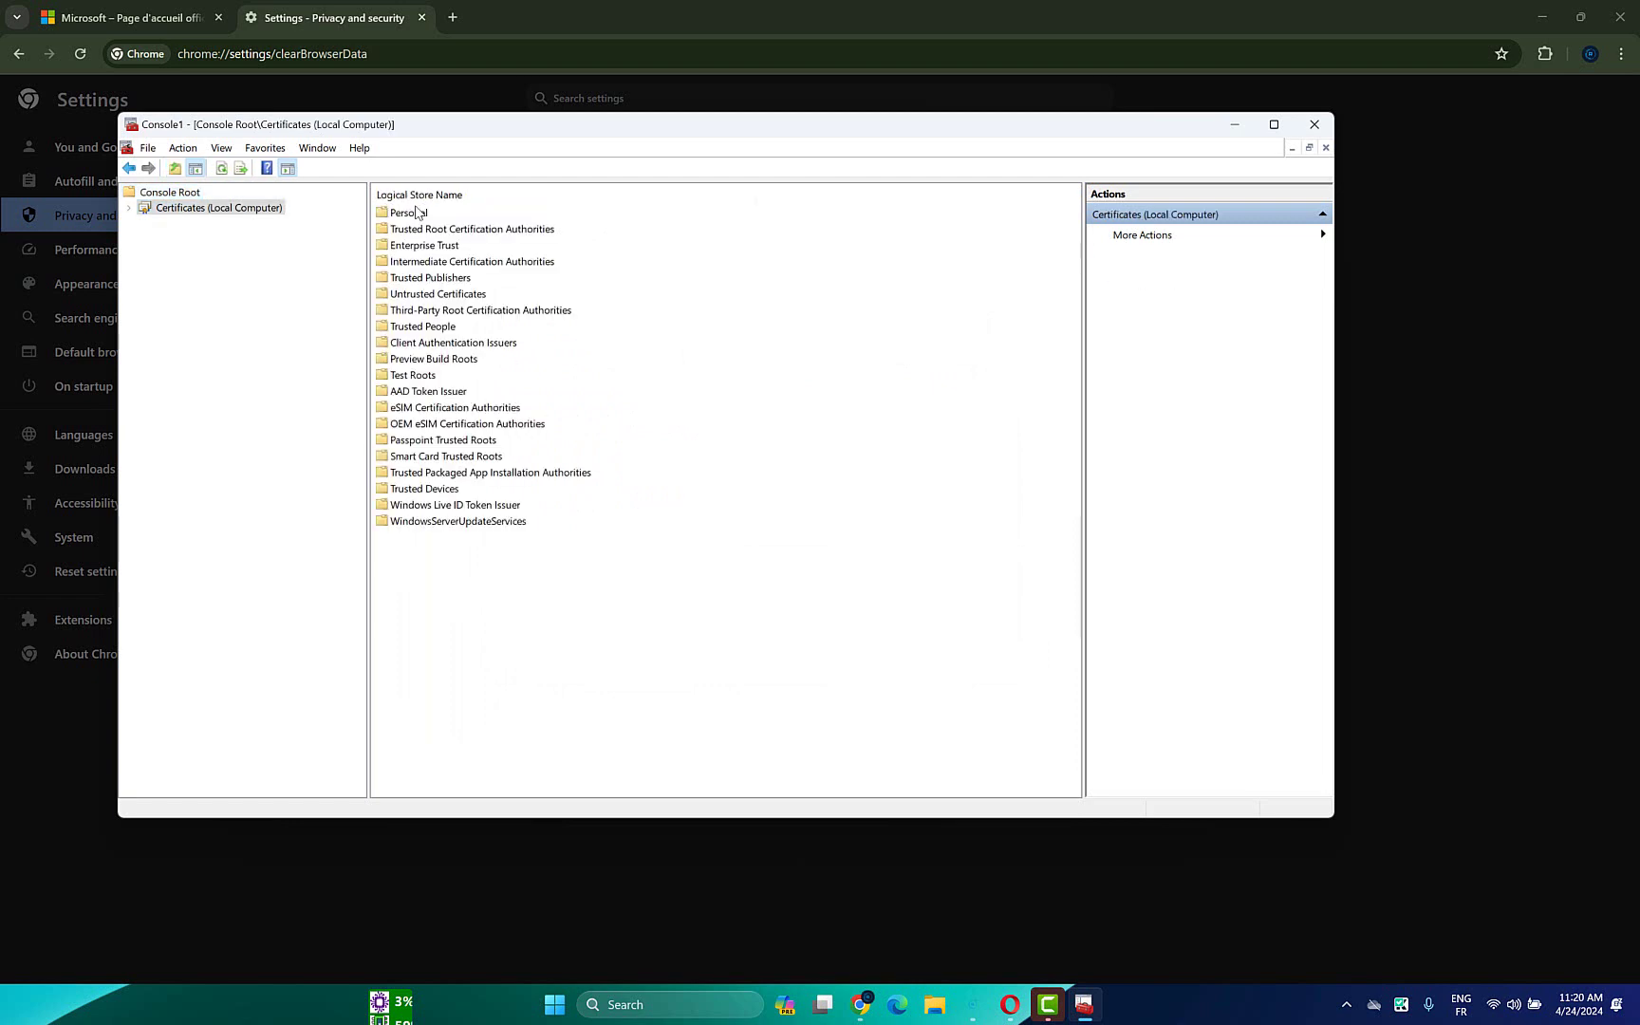
{"action": "double_click", "coordinate": [506, 234]}
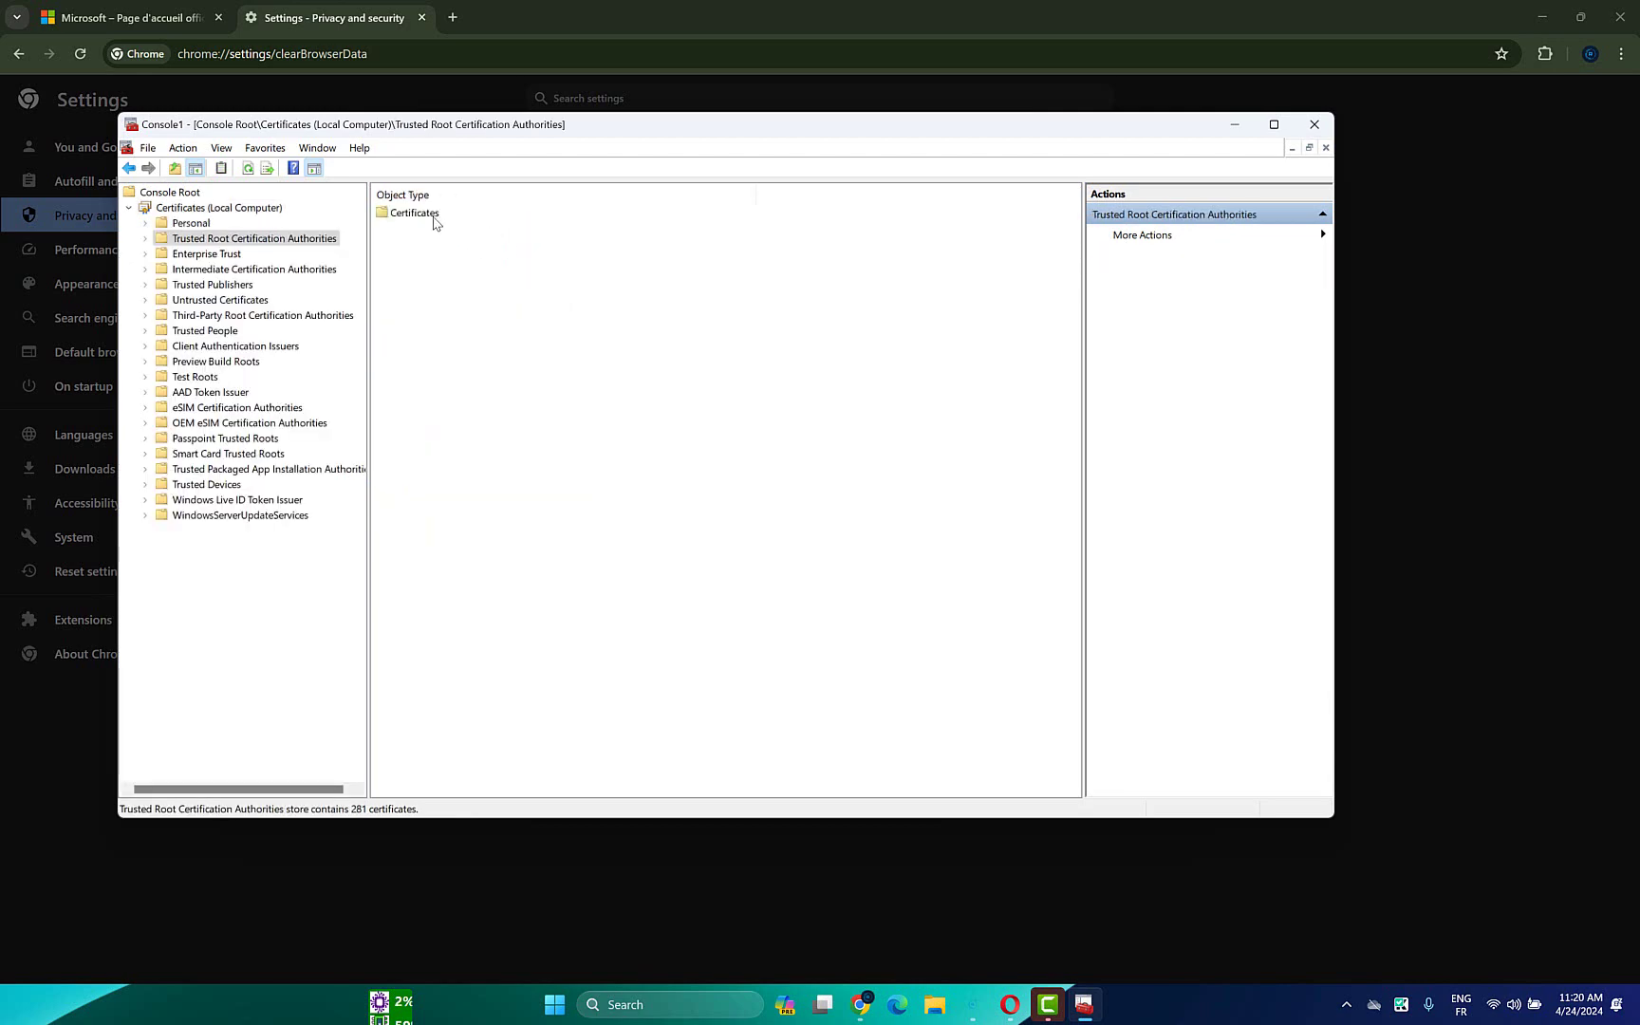
{"action": "double_click", "coordinate": [429, 215]}
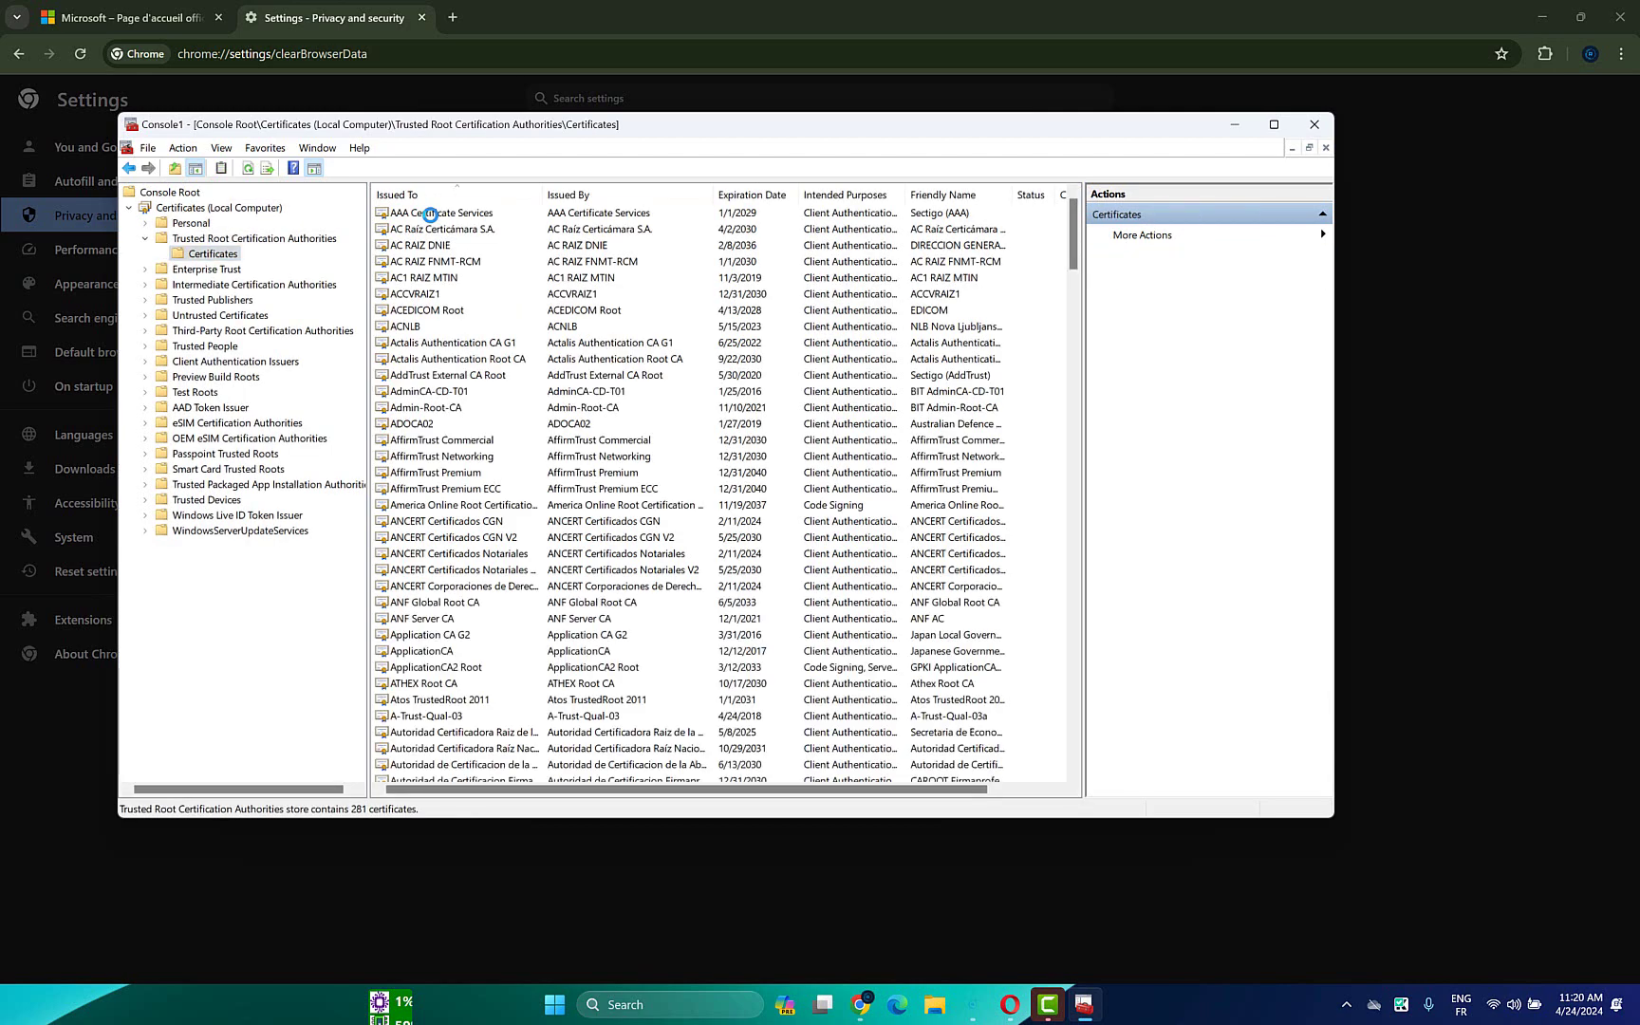
Step: Find DST Root CA X3 in the certificate list and choose Delete from its context menu
{"action": "scroll", "coordinate": [456, 313], "scroll_direction": "down", "scroll_amount": 20}
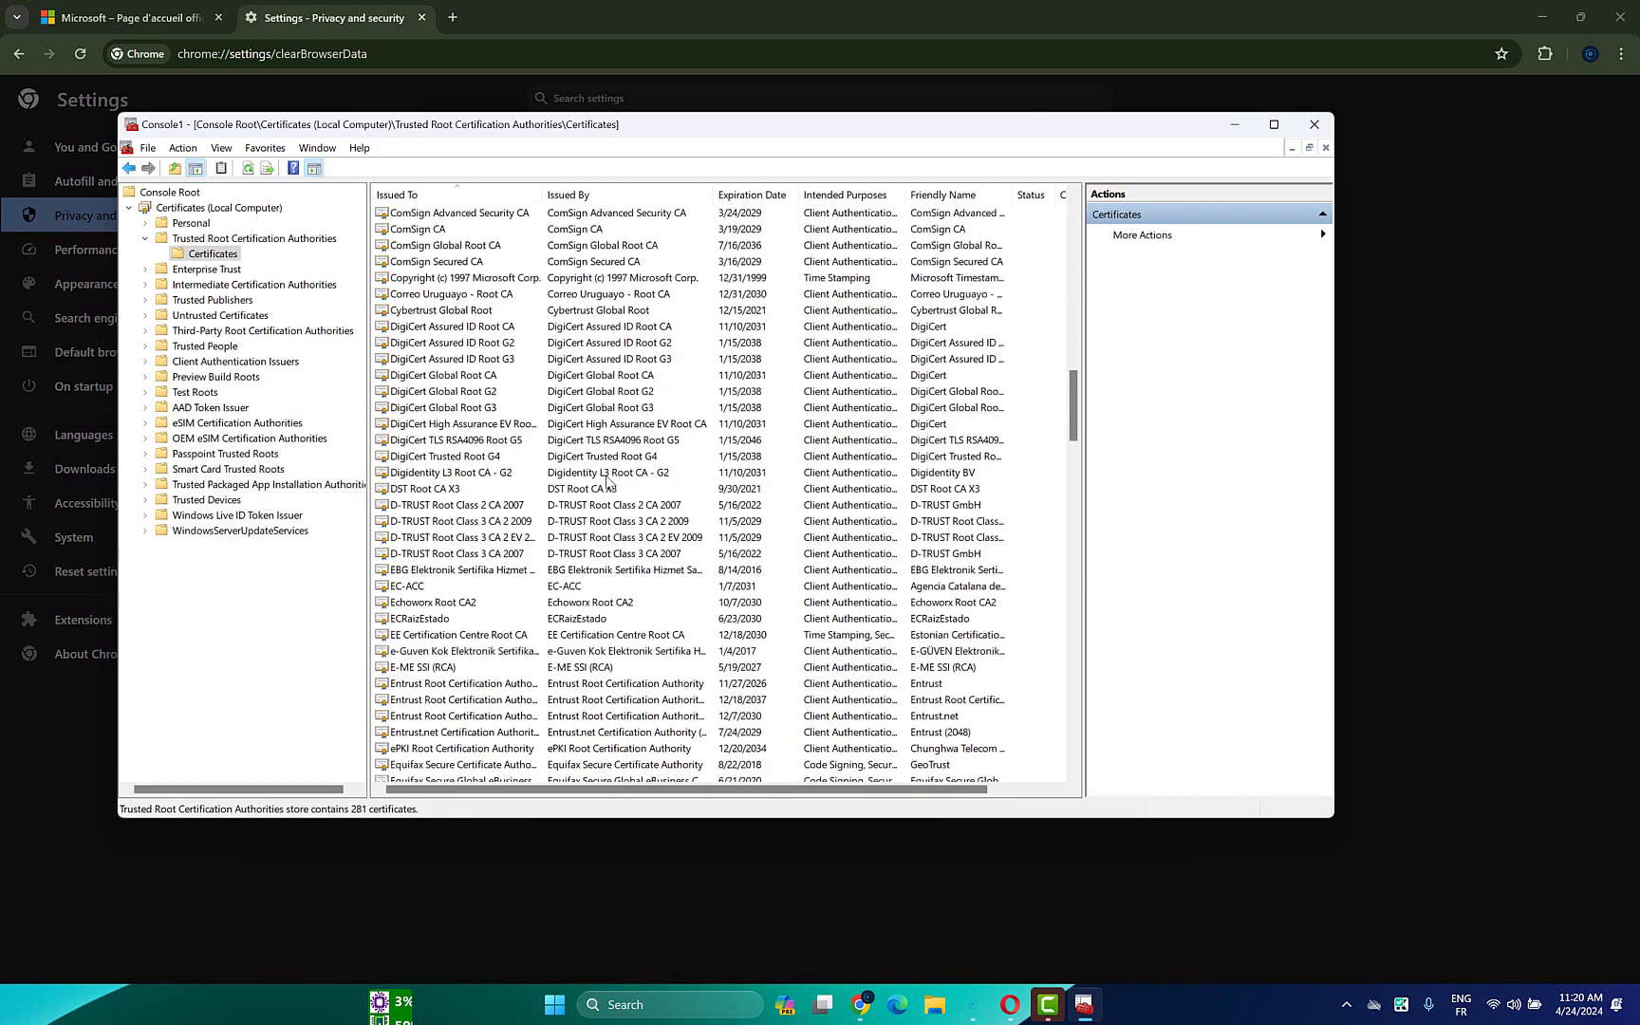
{"action": "scroll", "coordinate": [471, 401], "scroll_direction": "up", "scroll_amount": 6}
{"action": "left_click", "coordinate": [448, 489]}
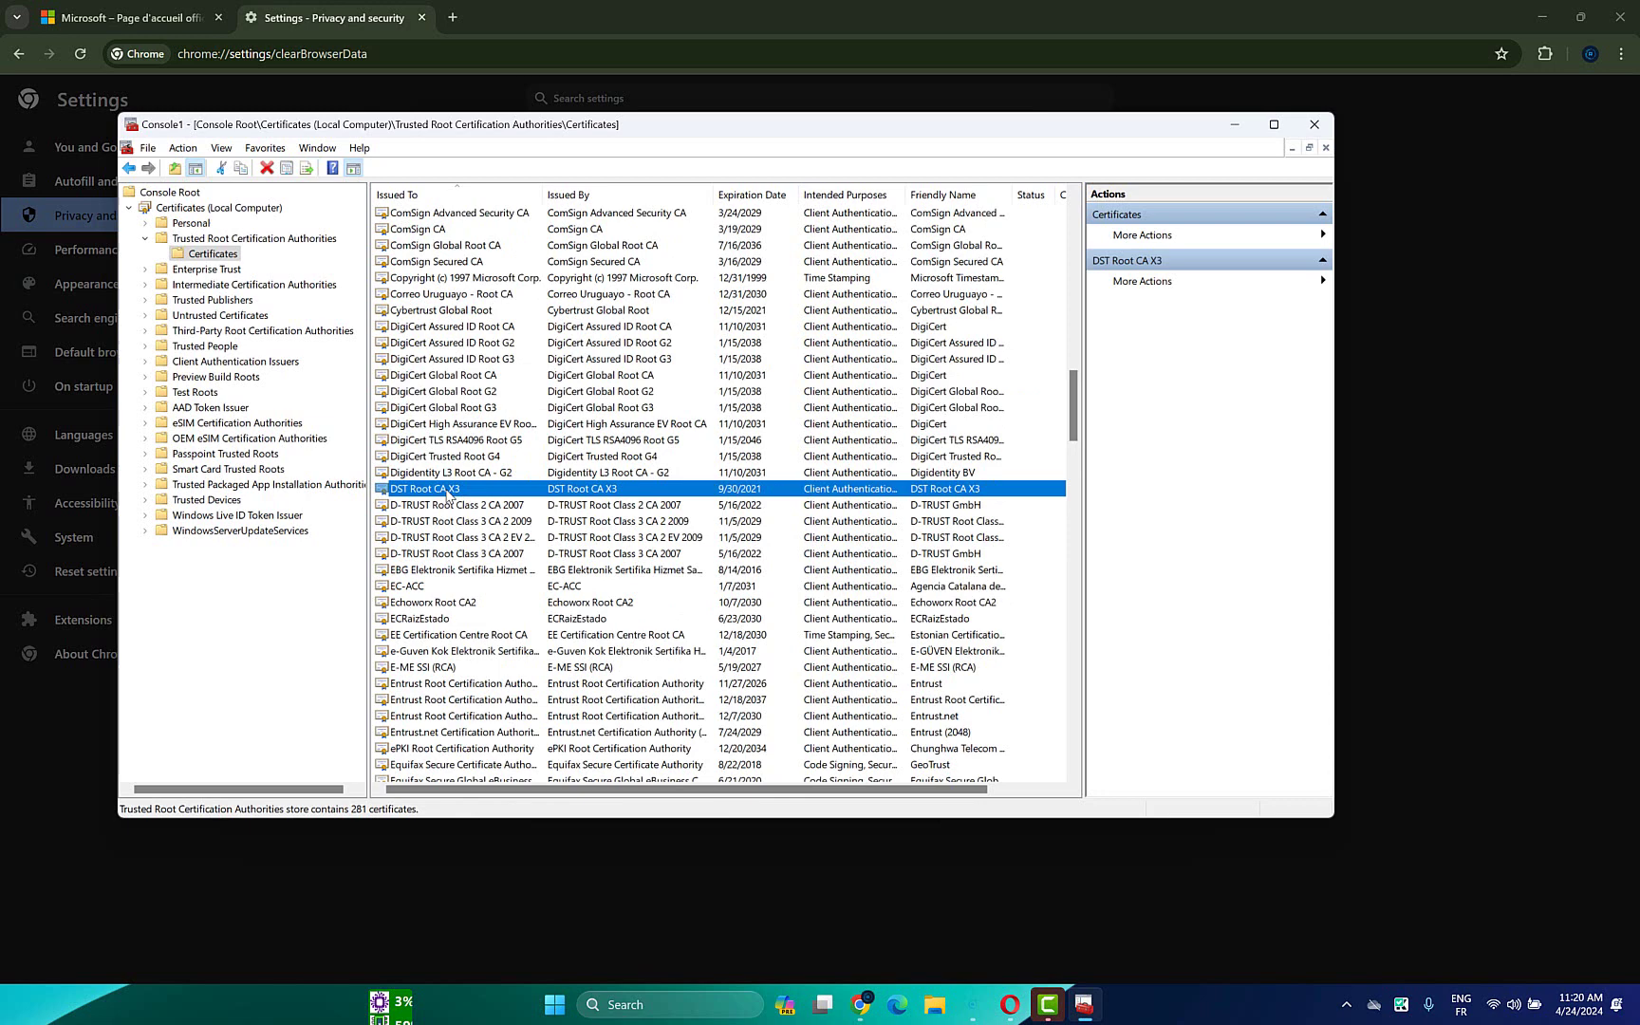
{"action": "right_click", "coordinate": [448, 491]}
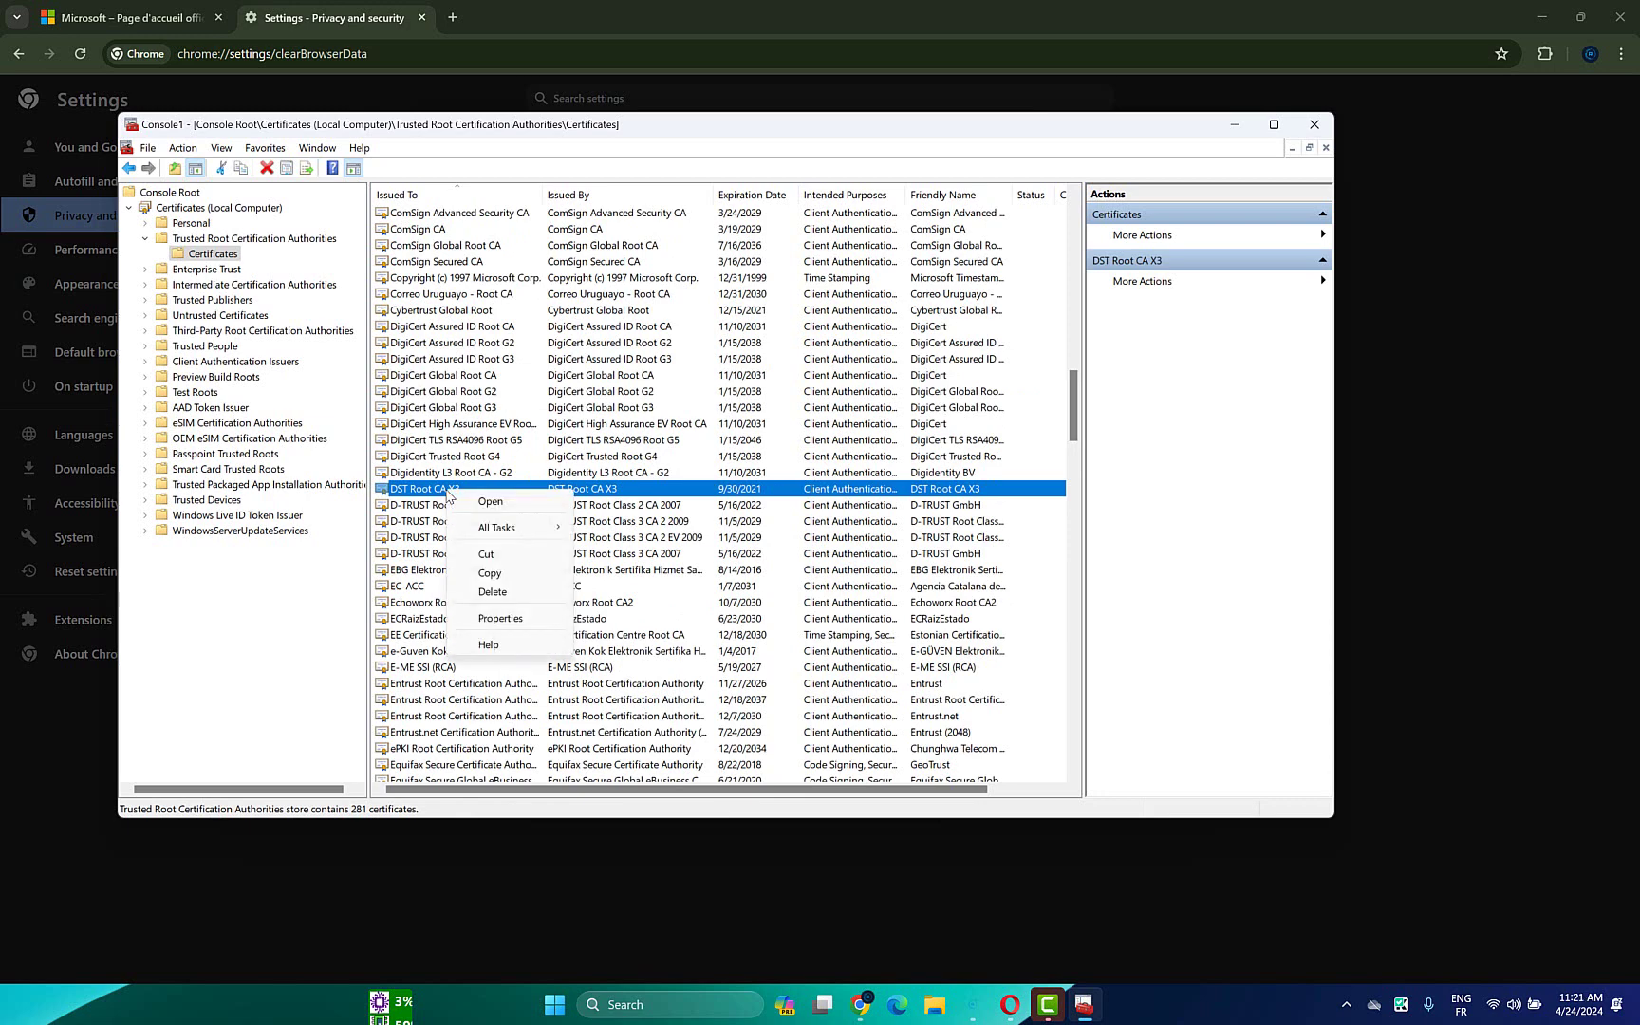
{"action": "left_click", "coordinate": [524, 592]}
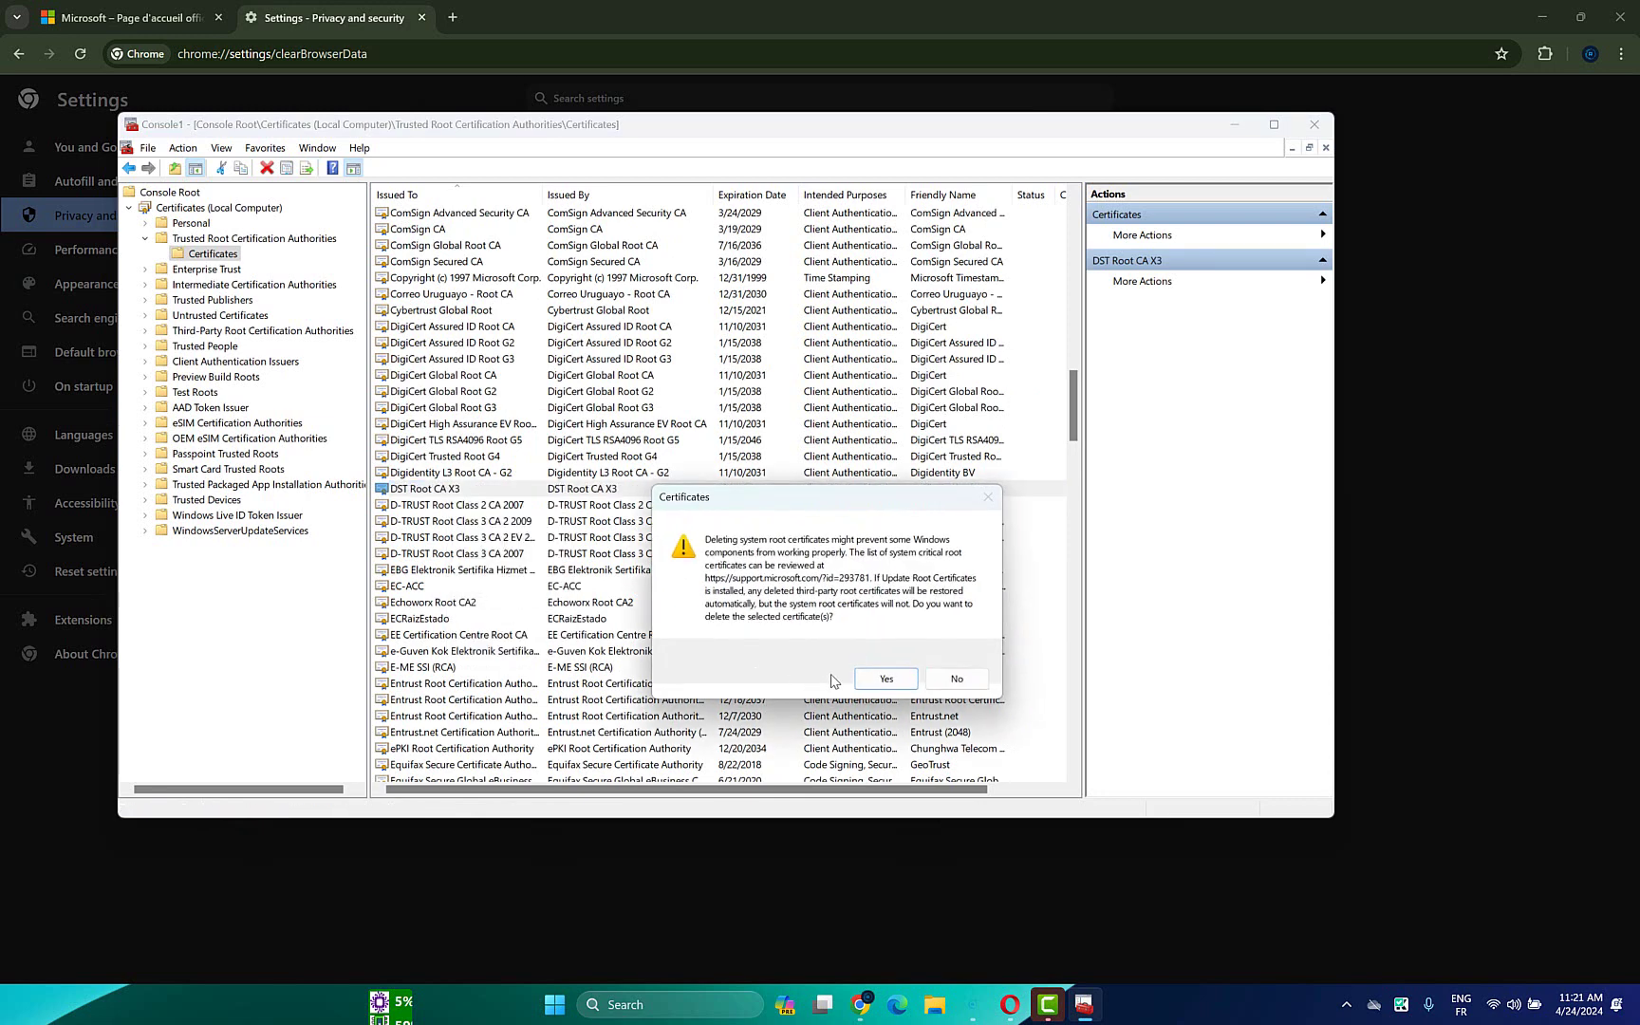
Step: Confirm the certificate deletion, then download DST Root CA X3.crt from Google Drive anyway
{"action": "left_click", "coordinate": [875, 682]}
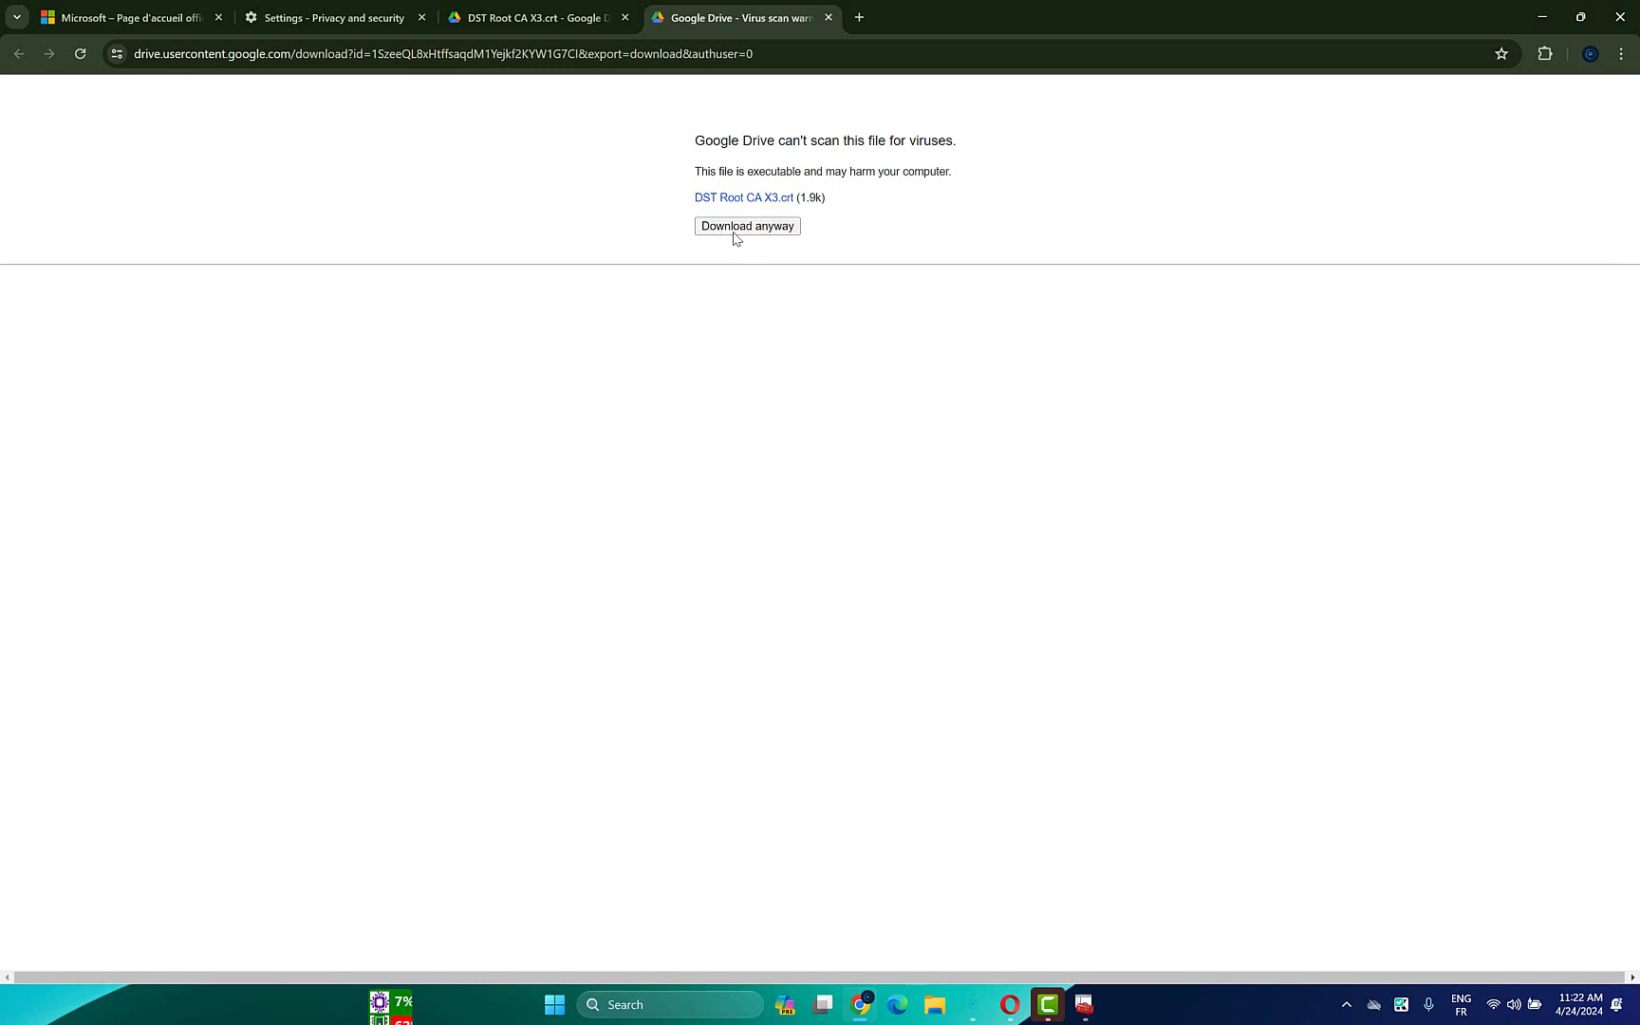
{"action": "left_click", "coordinate": [736, 232]}
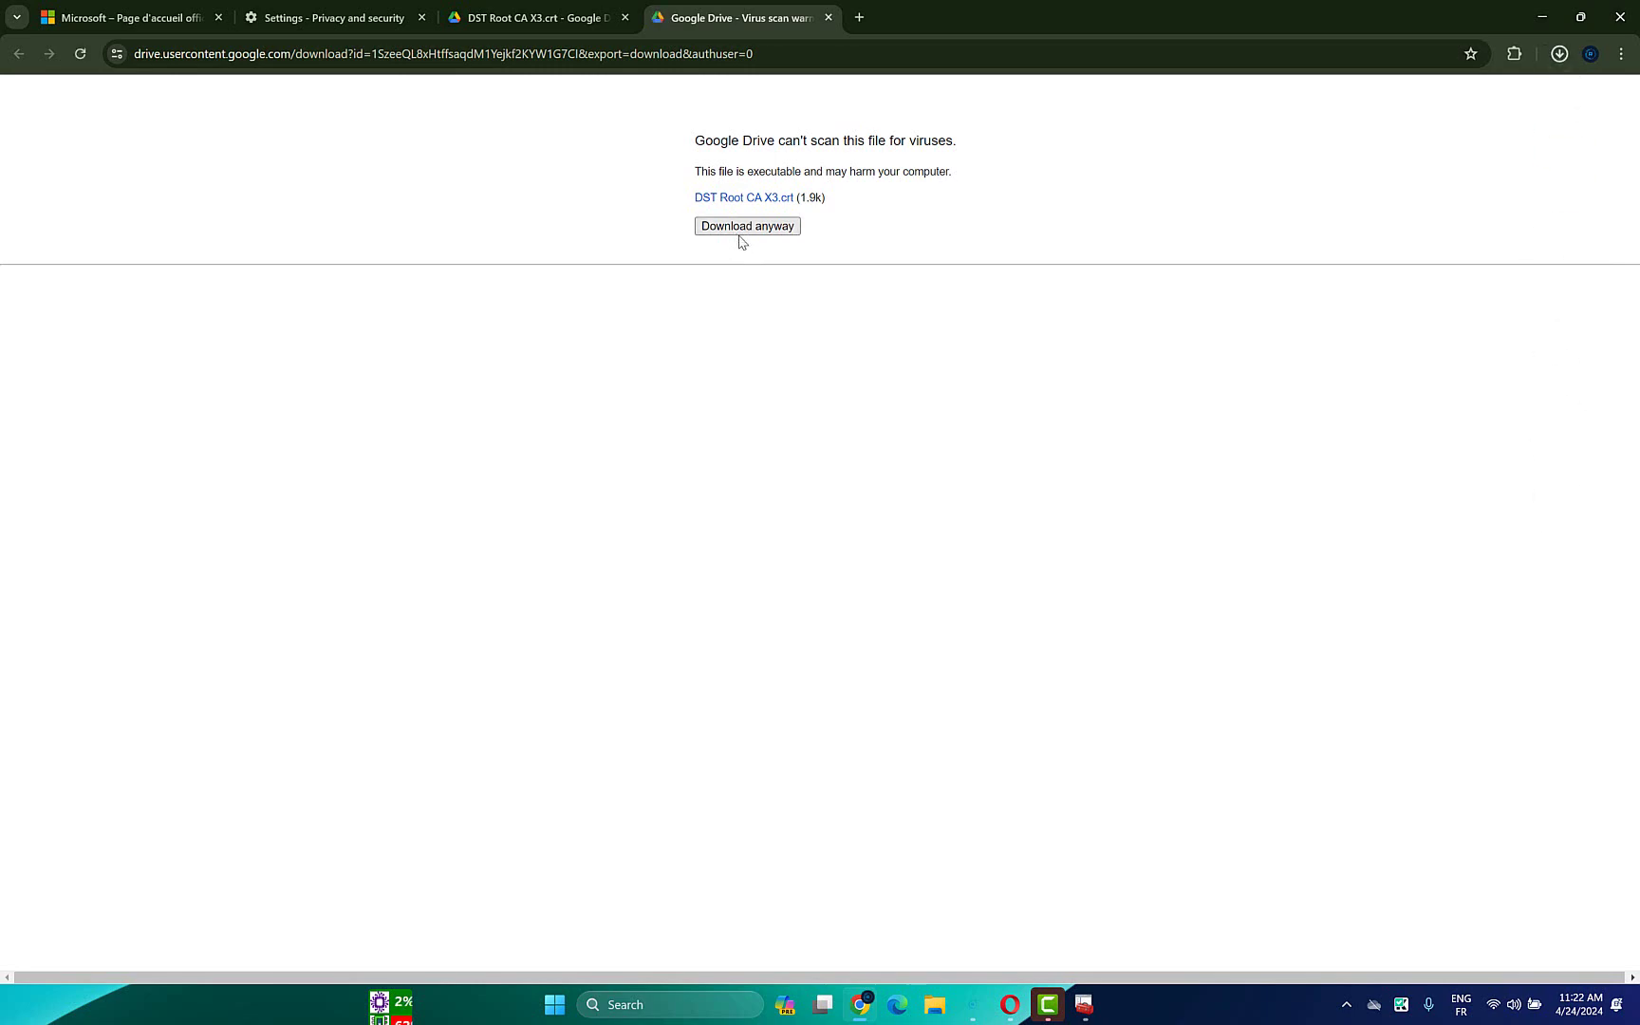
{"action": "left_click", "coordinate": [1081, 1014]}
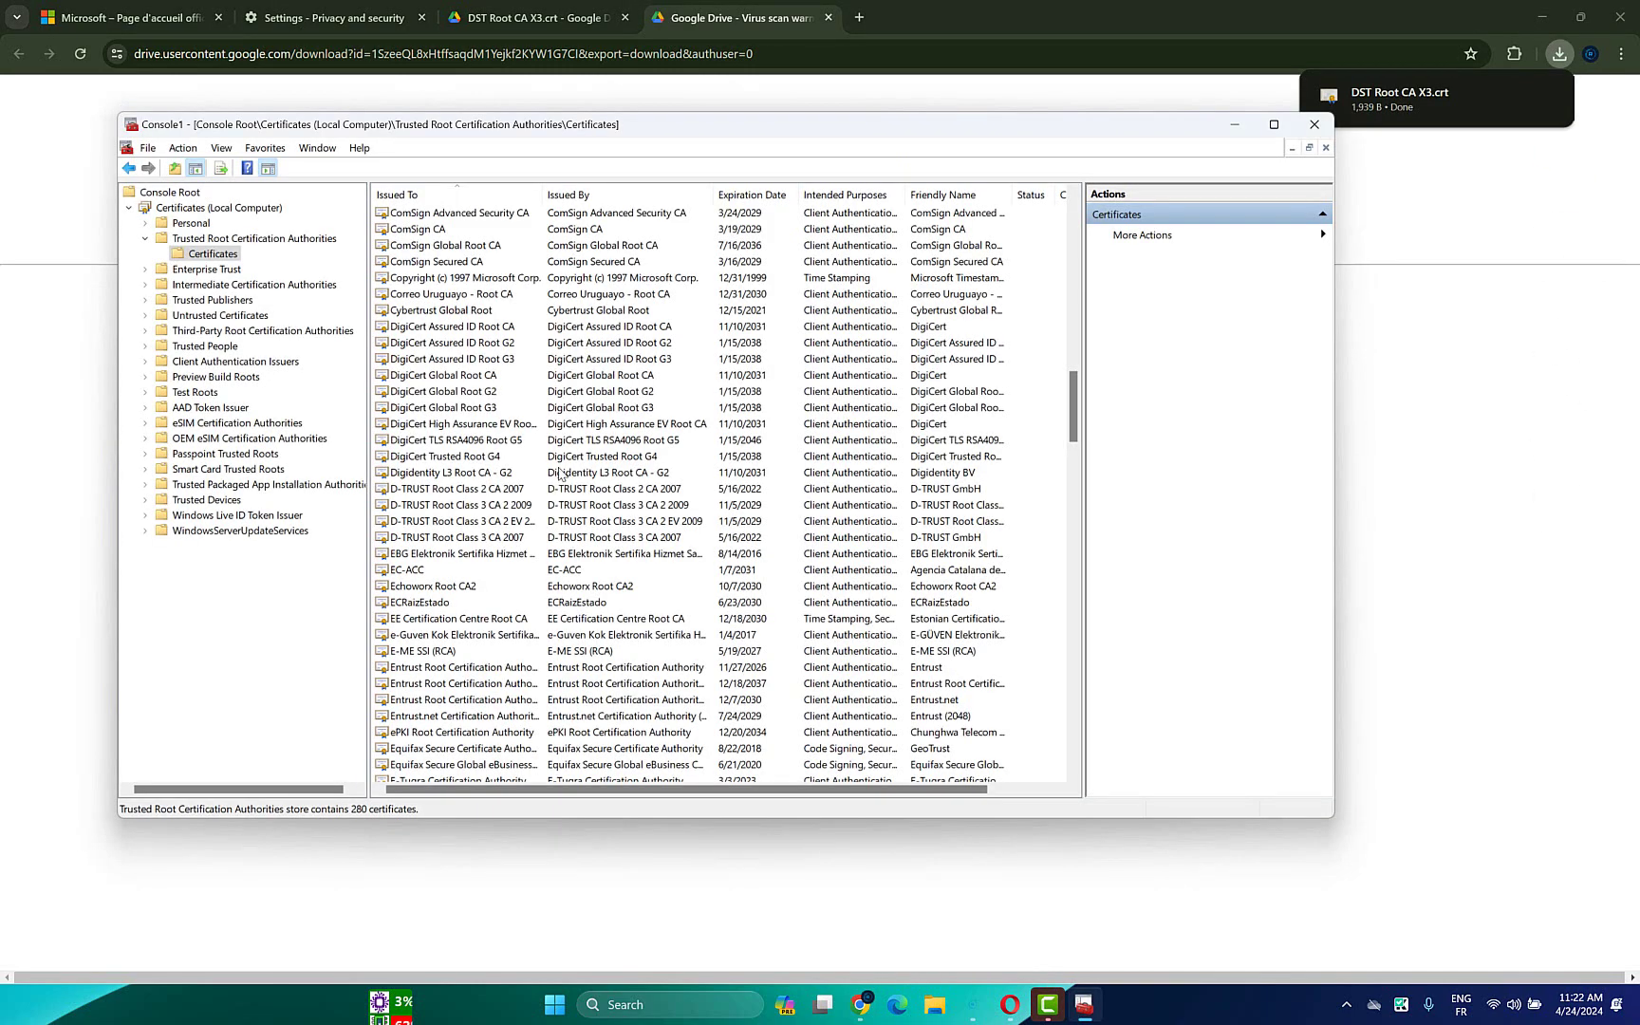
Step: Import Downloads\DST Root CA X3.crt into Trusted Root Certification Authorities with the Certificate Import Wizard
{"action": "right_click", "coordinate": [221, 254]}
{"action": "mouse_move", "coordinate": [295, 289]}
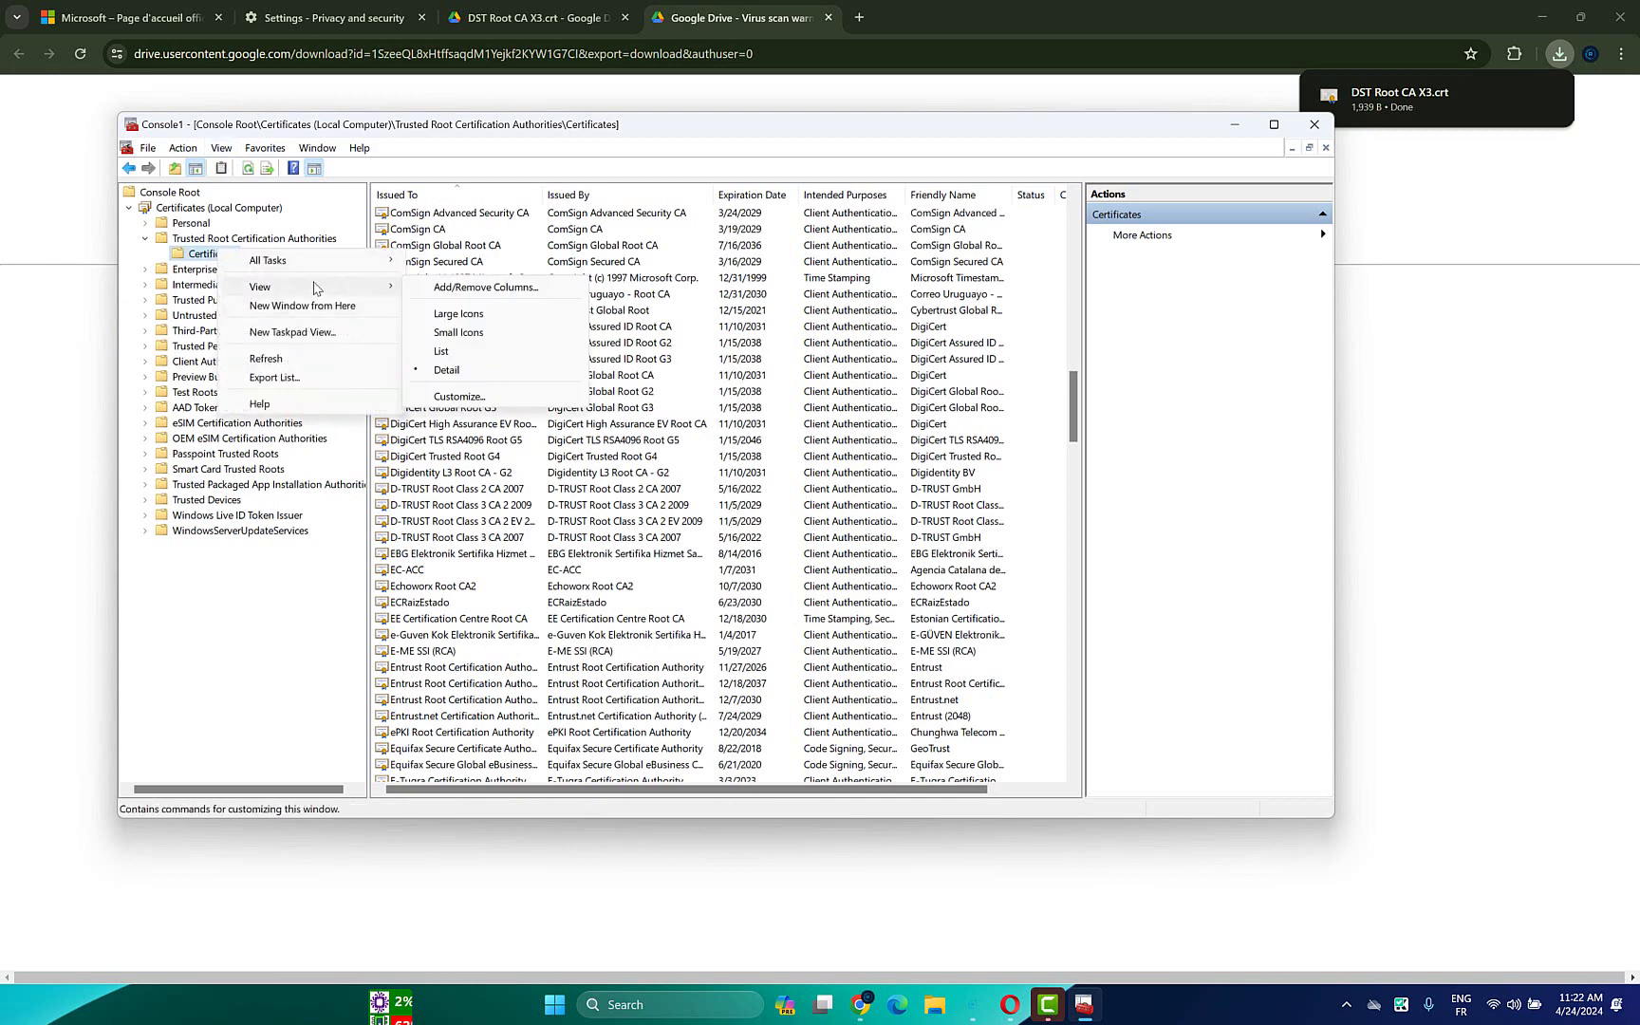
{"action": "left_click", "coordinate": [446, 262]}
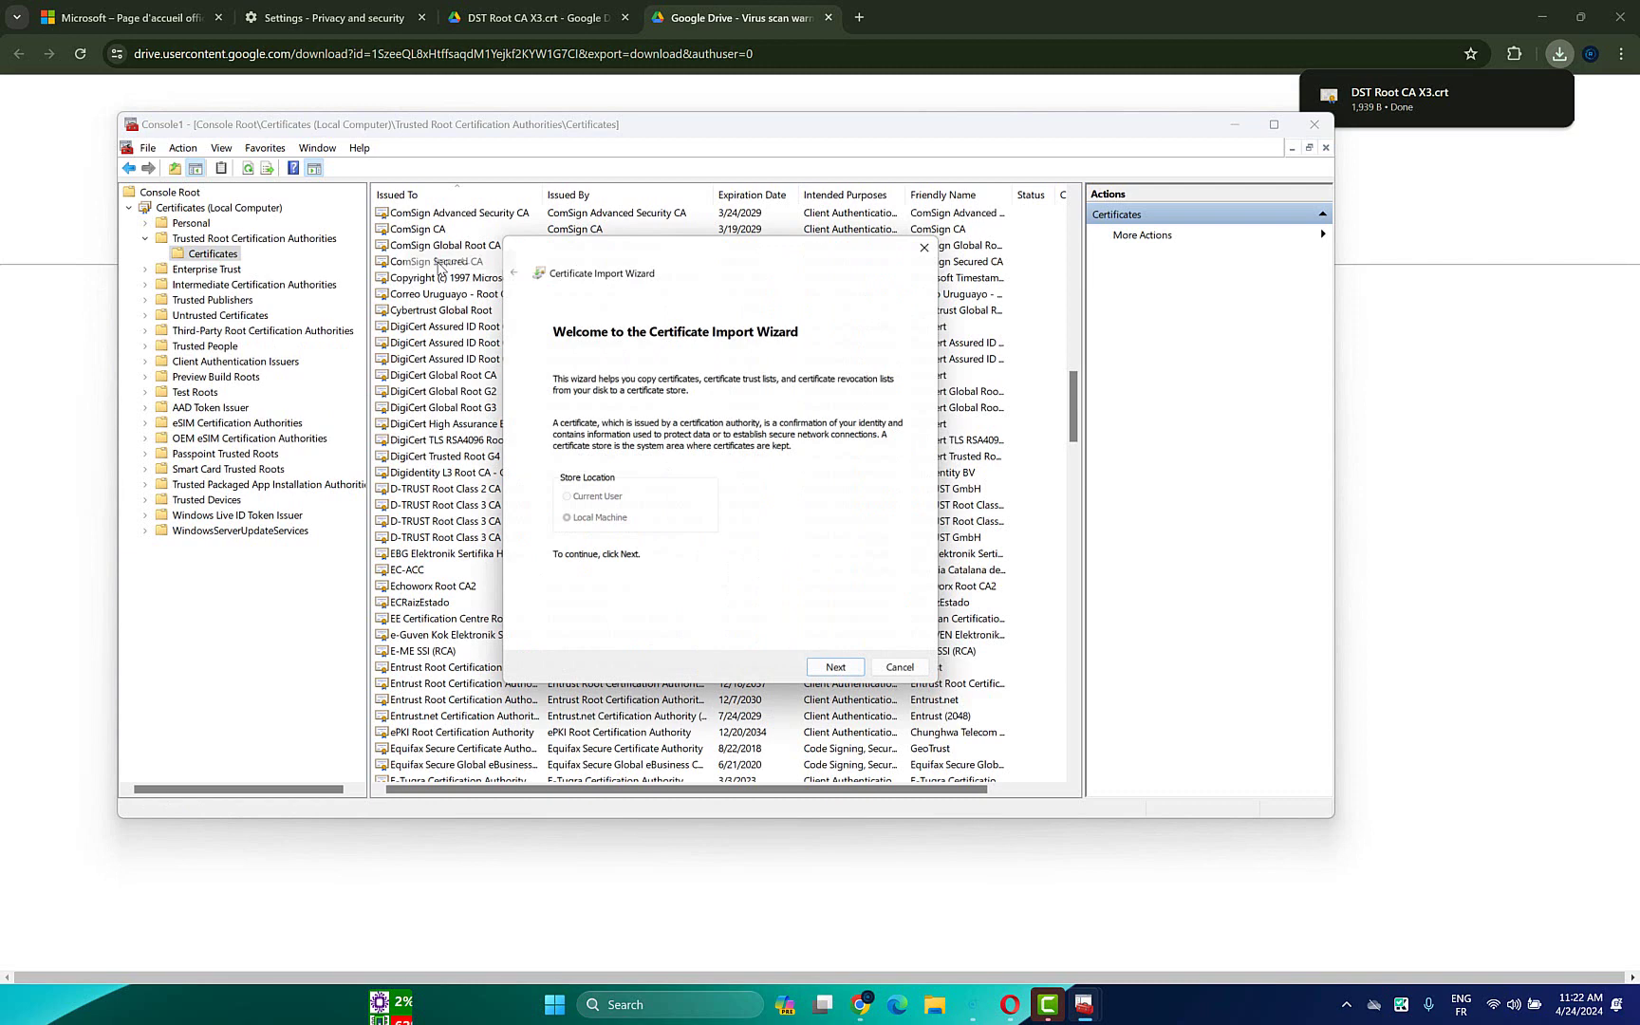
{"action": "left_click", "coordinate": [828, 683]}
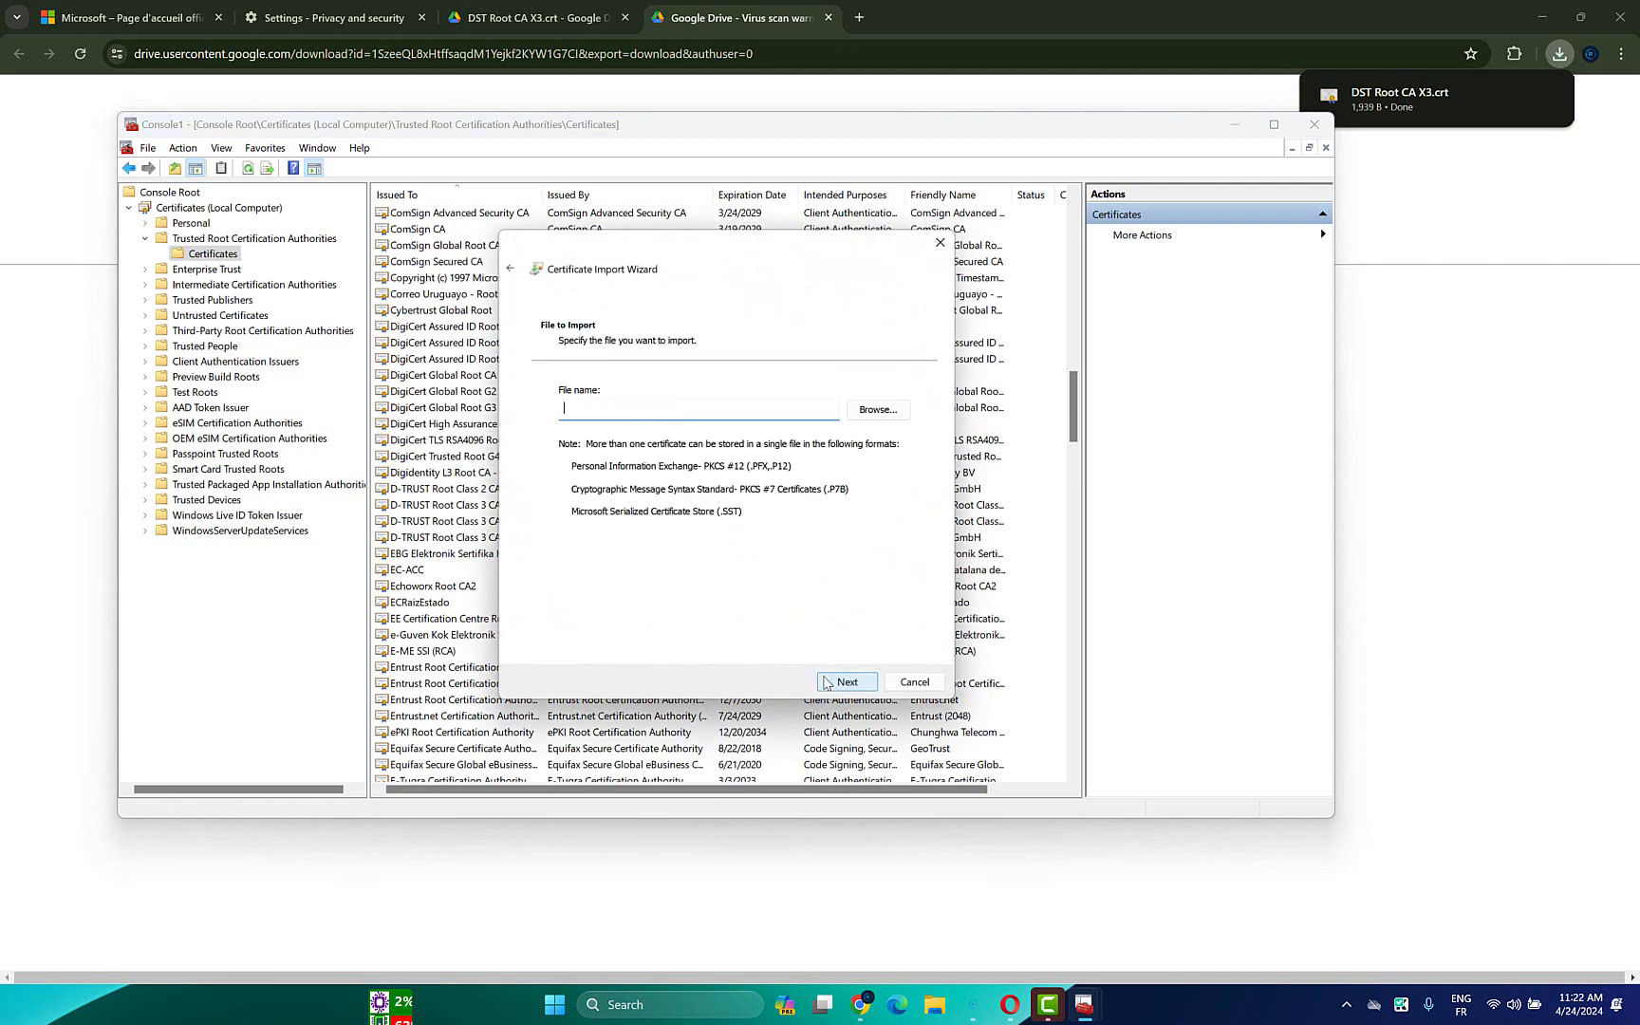
{"action": "left_click", "coordinate": [877, 410]}
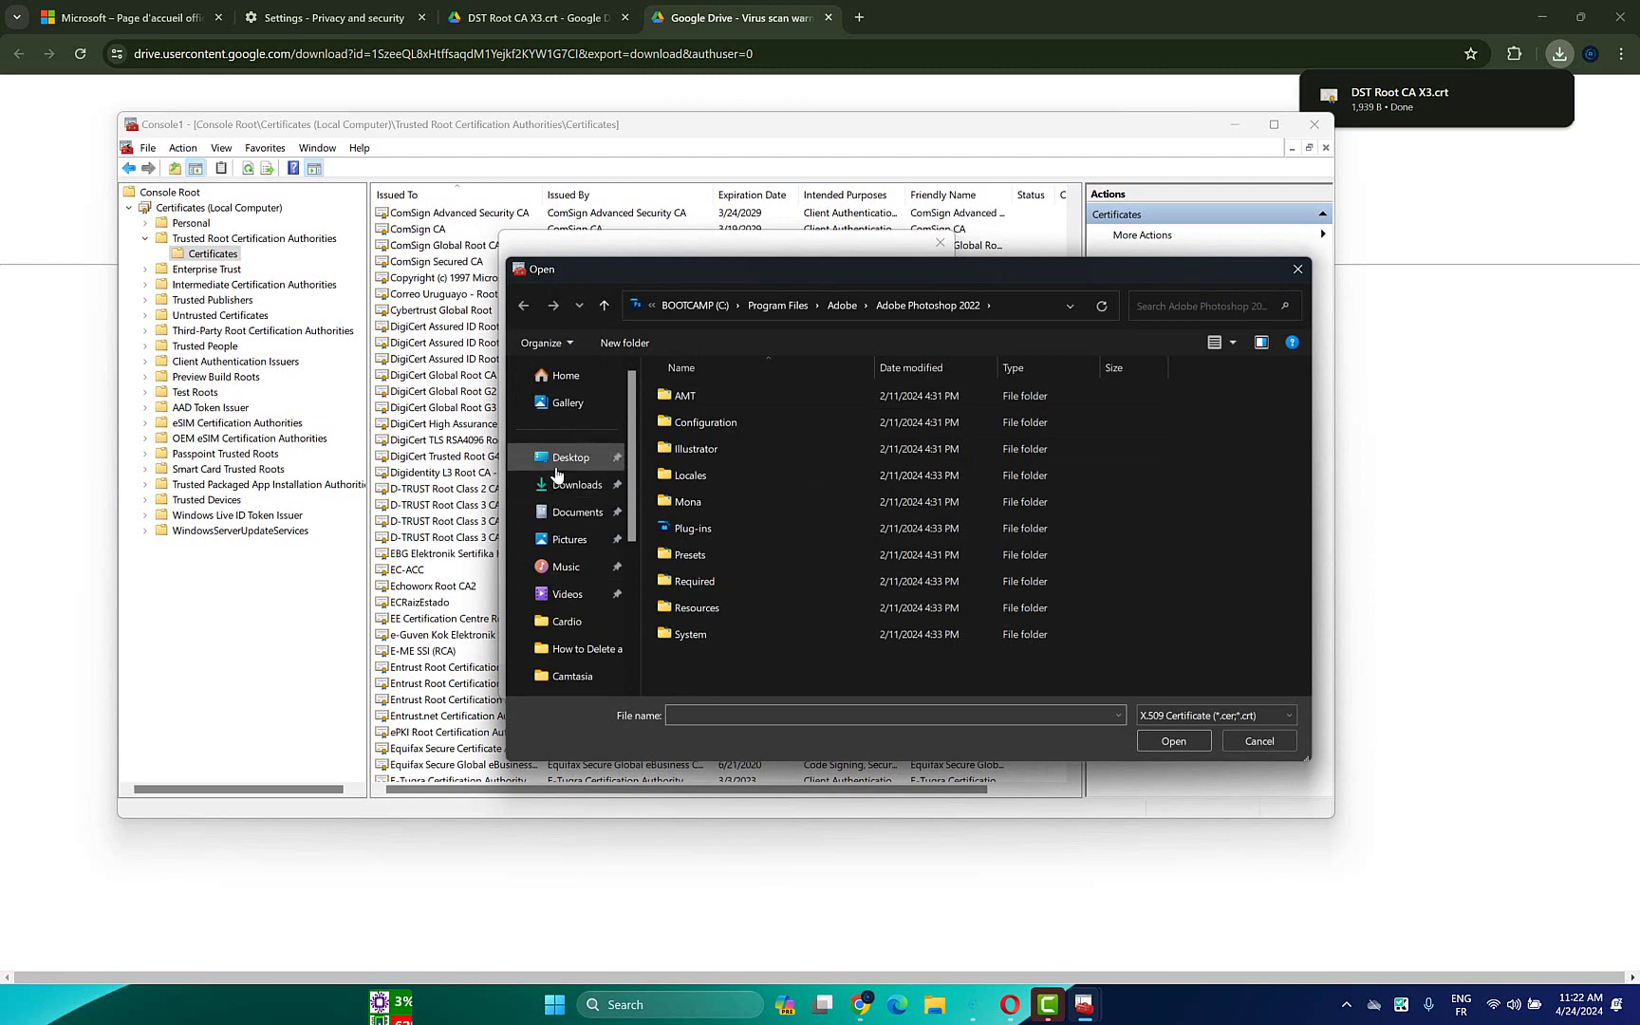
{"action": "left_click", "coordinate": [567, 484]}
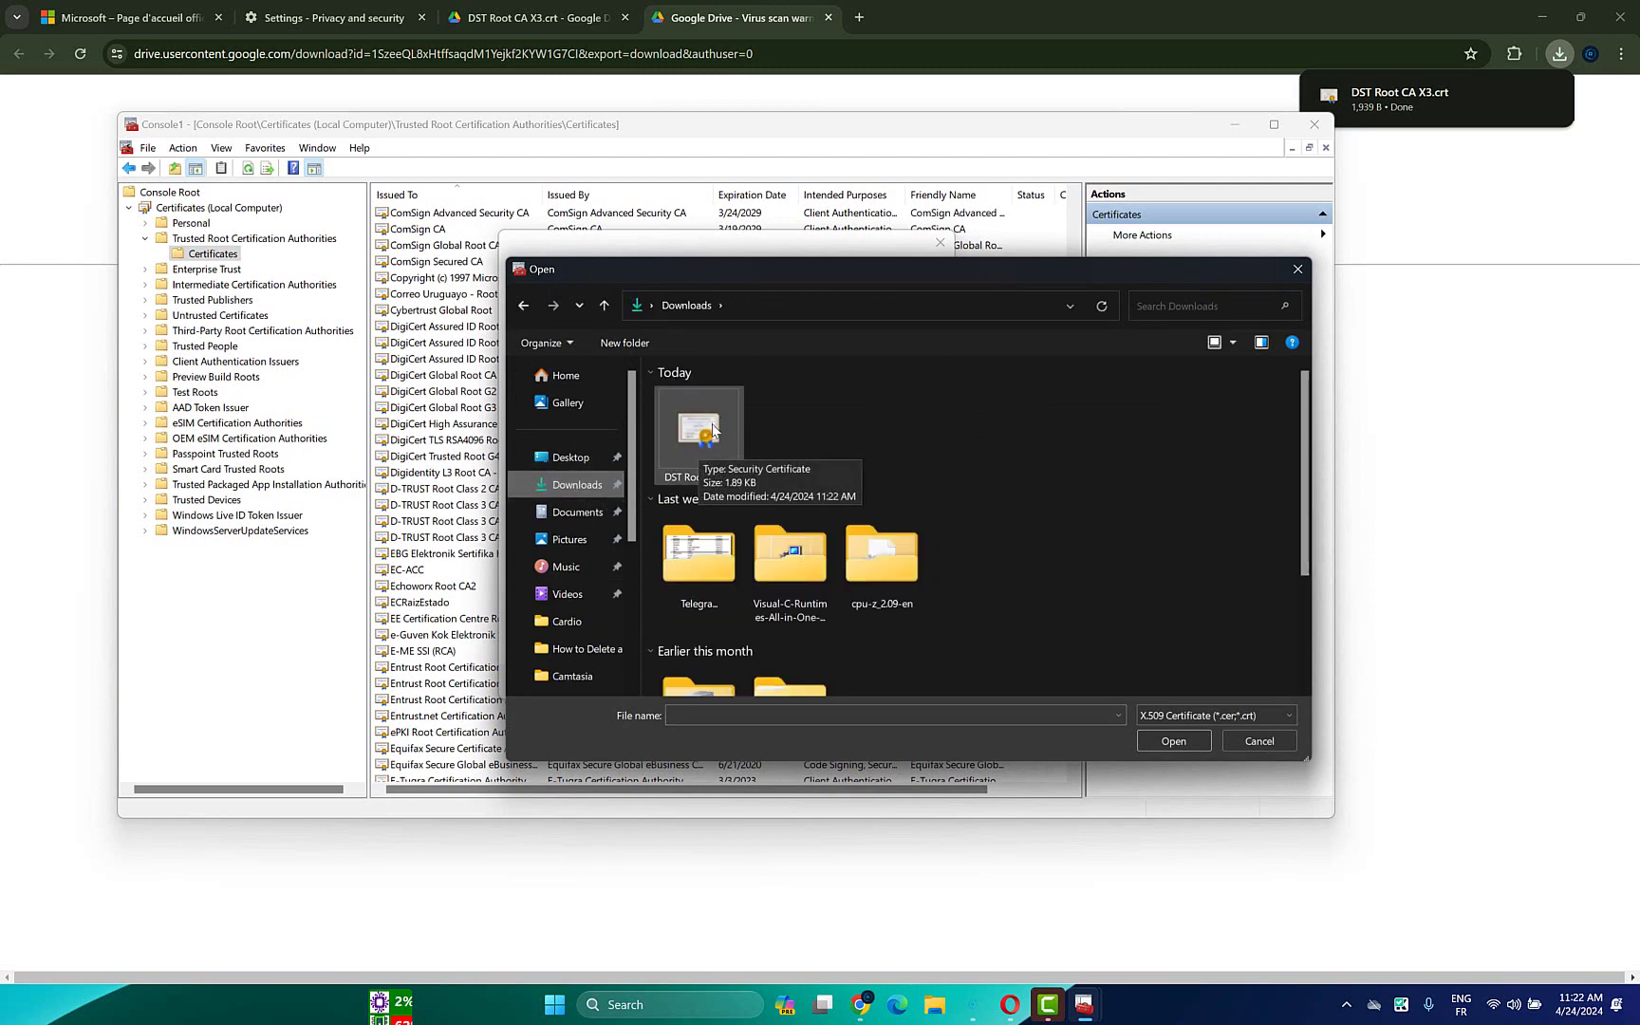
{"action": "double_click", "coordinate": [711, 430]}
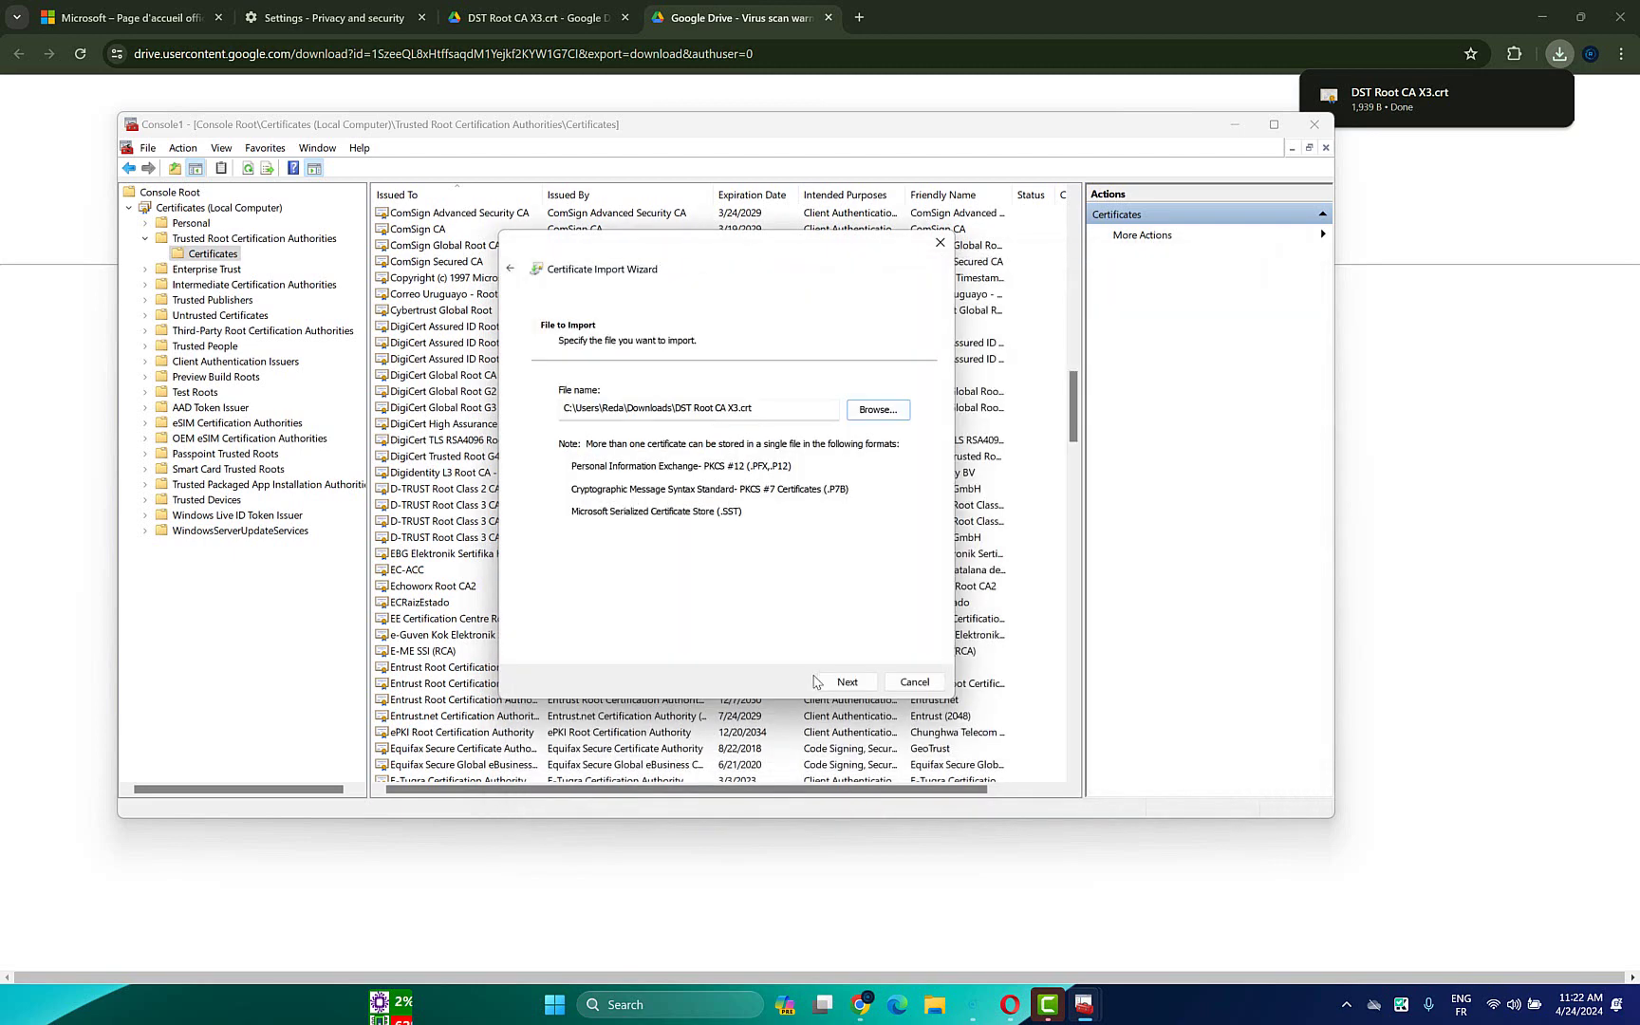
{"action": "left_click", "coordinate": [844, 683]}
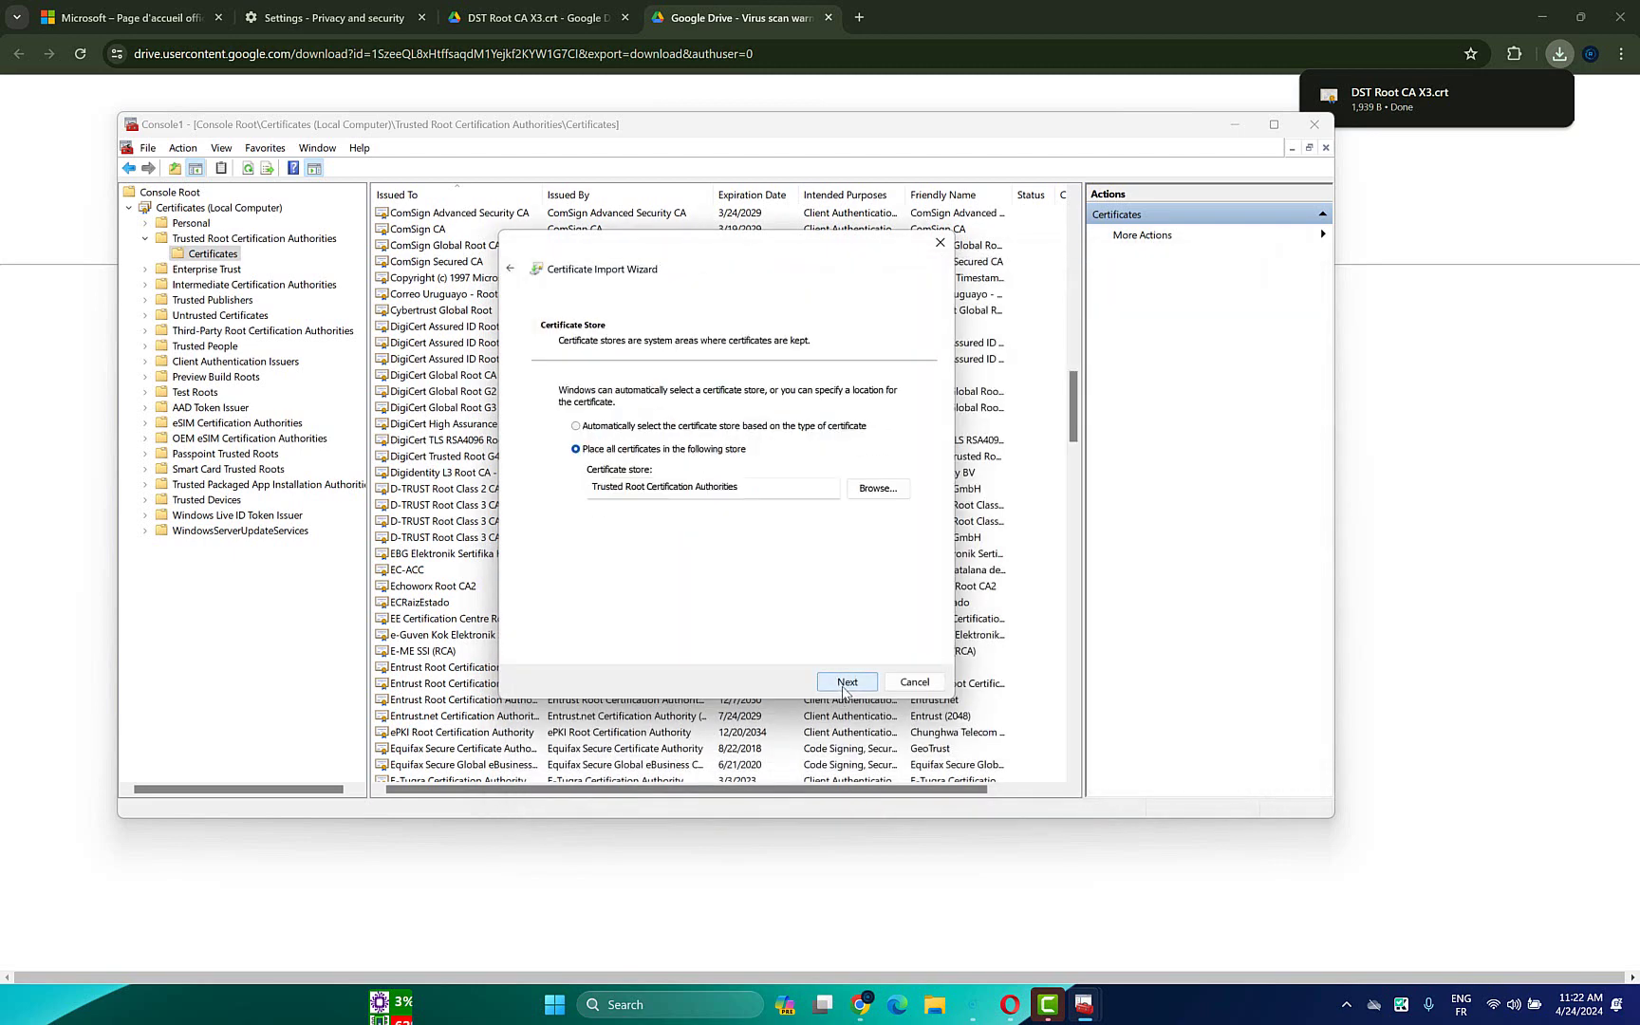
{"action": "left_click", "coordinate": [846, 682]}
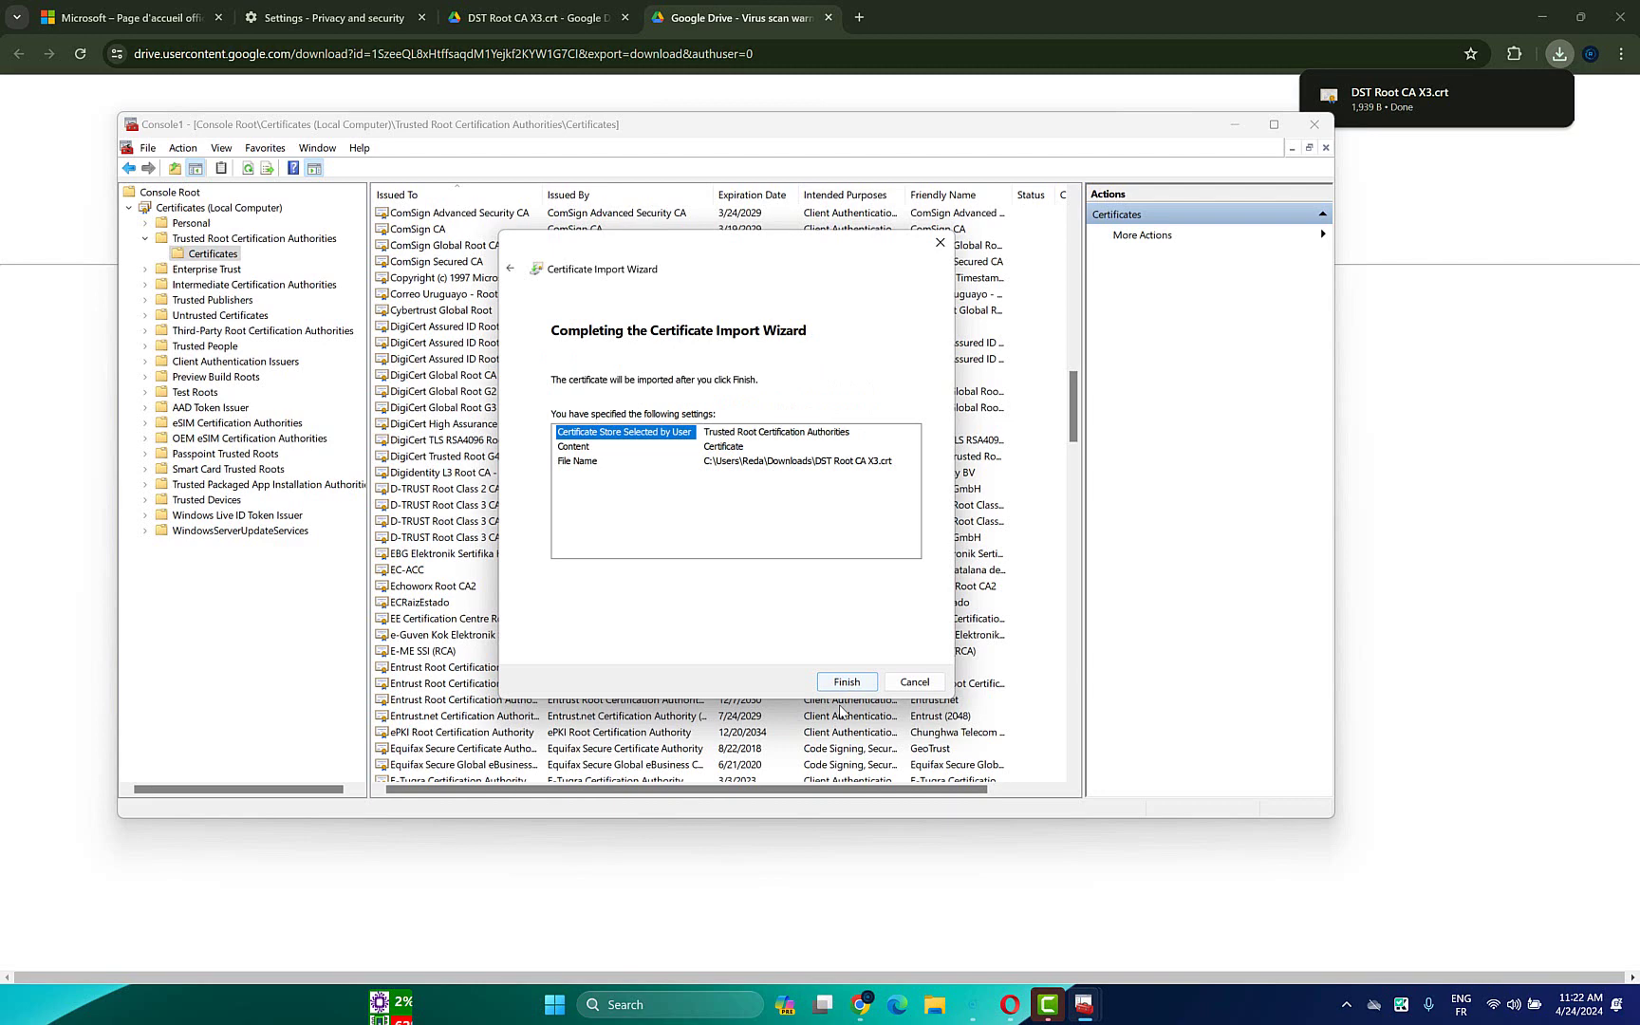
{"action": "left_click", "coordinate": [844, 682]}
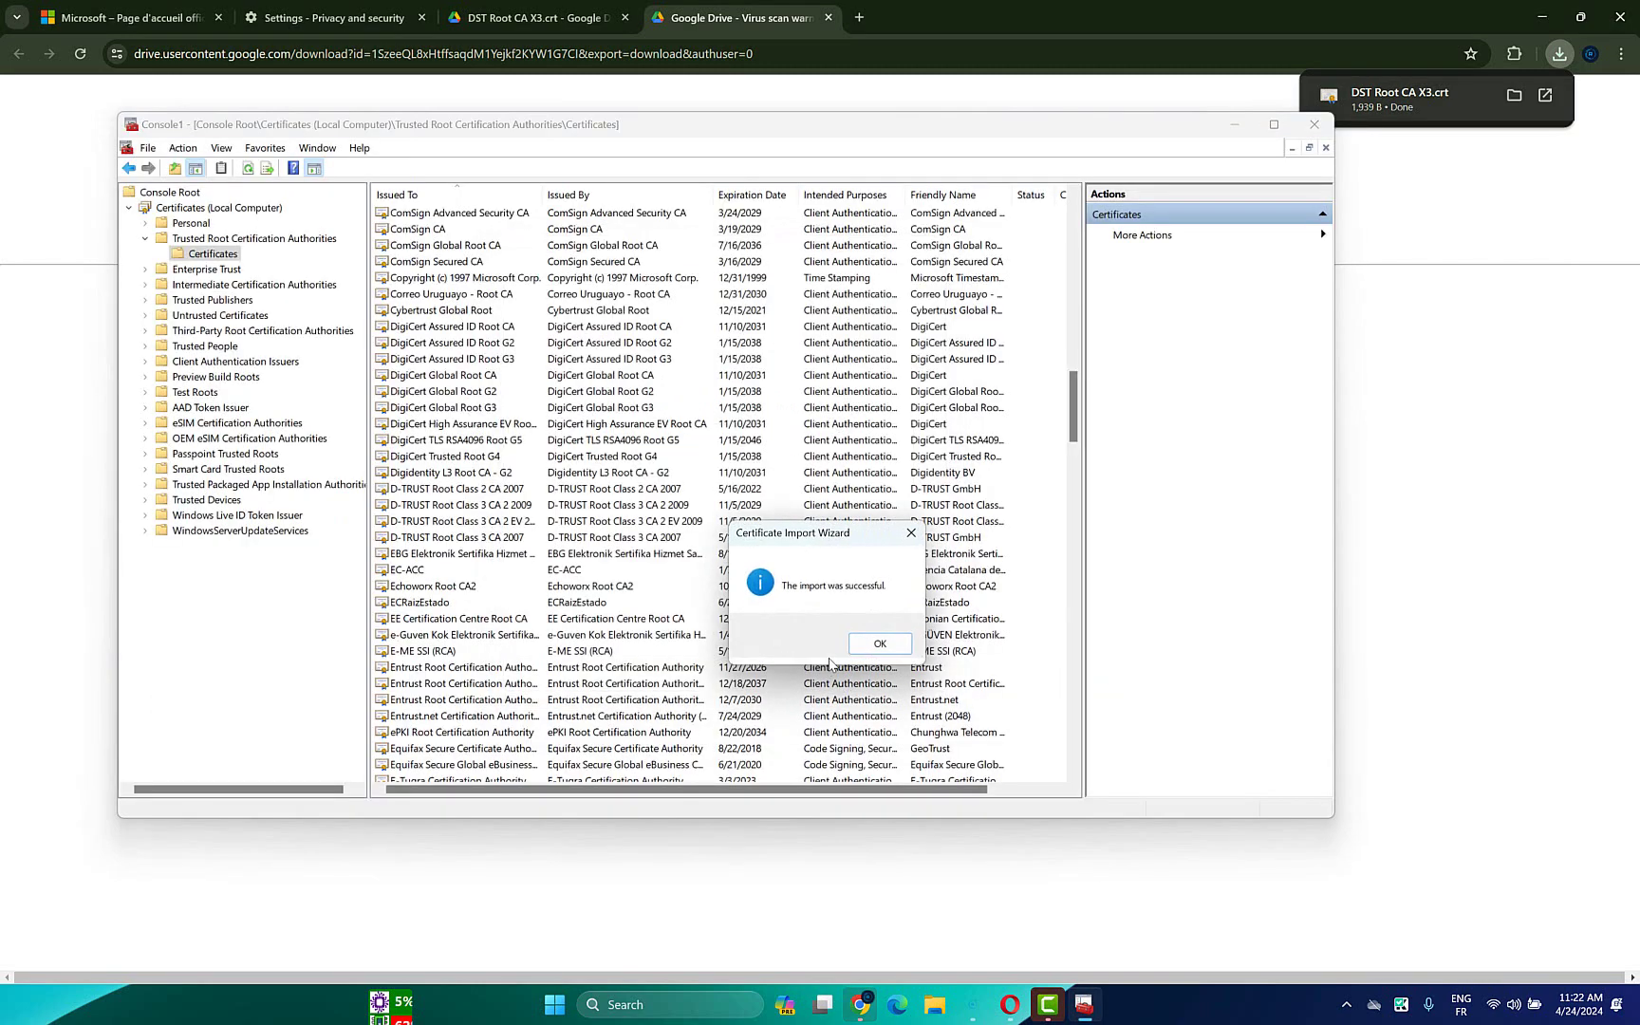
{"action": "left_click", "coordinate": [857, 645]}
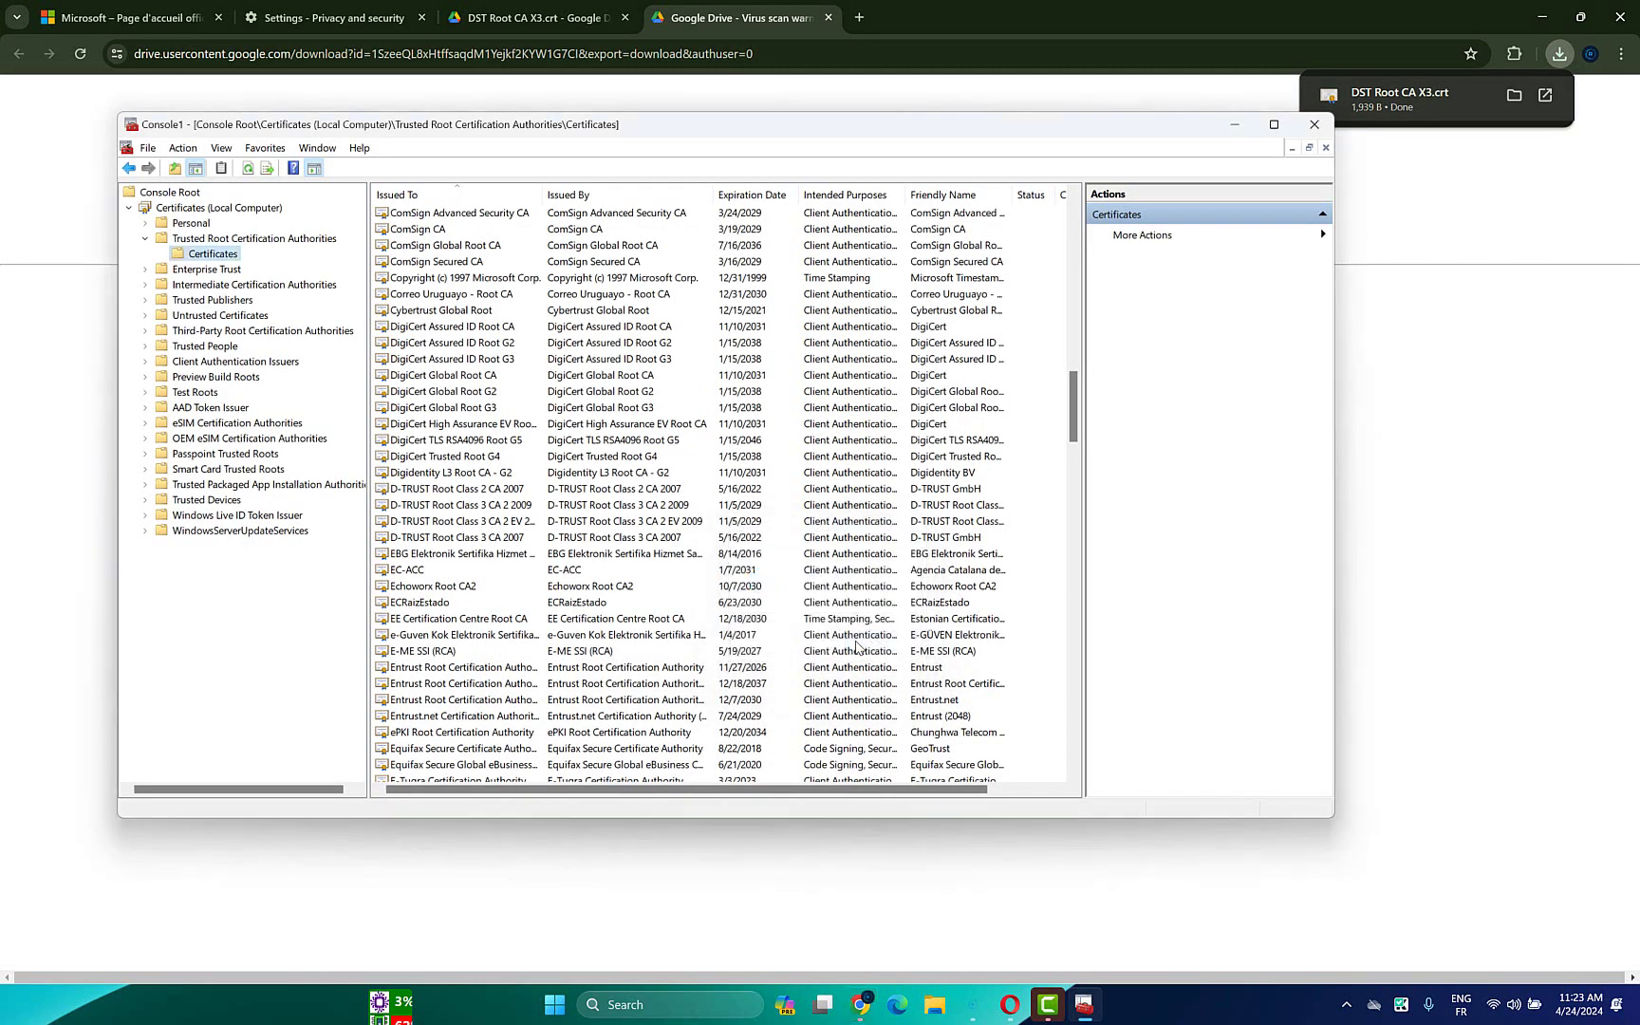
Step: Close the console, saving it as Console1, and show the desktop
{"action": "scroll", "coordinate": [750, 532], "scroll_direction": "down", "scroll_amount": 11}
{"action": "key", "text": "alt+F4"}
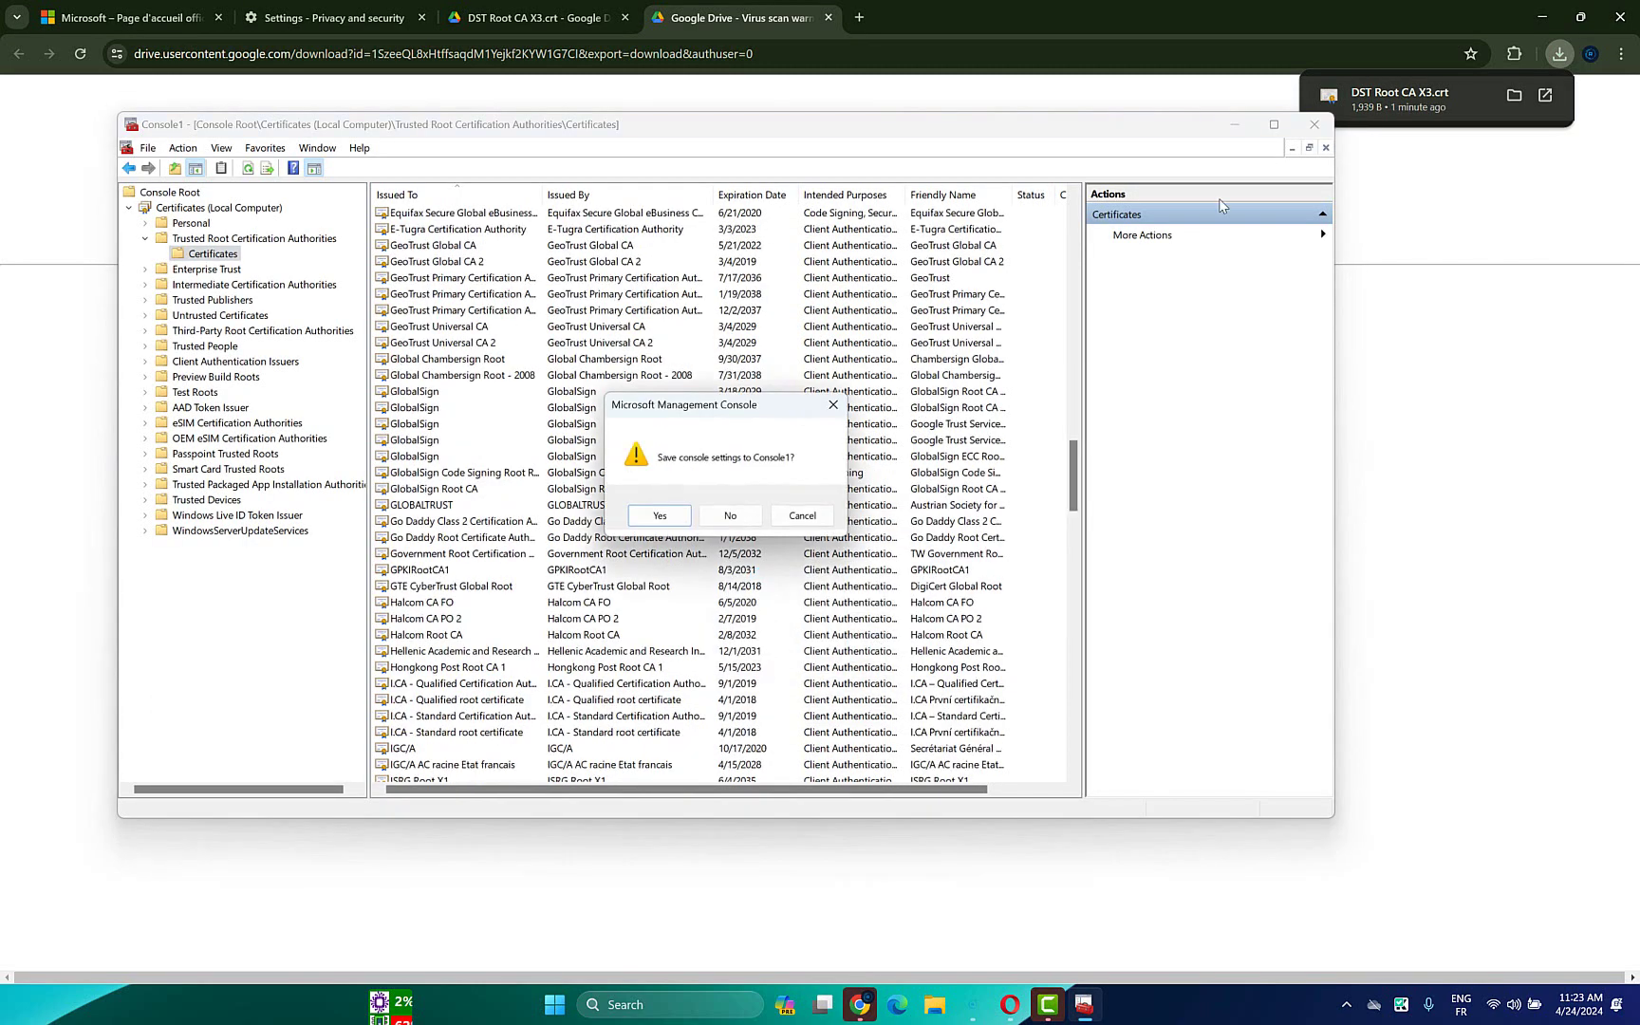
{"action": "left_click", "coordinate": [659, 515]}
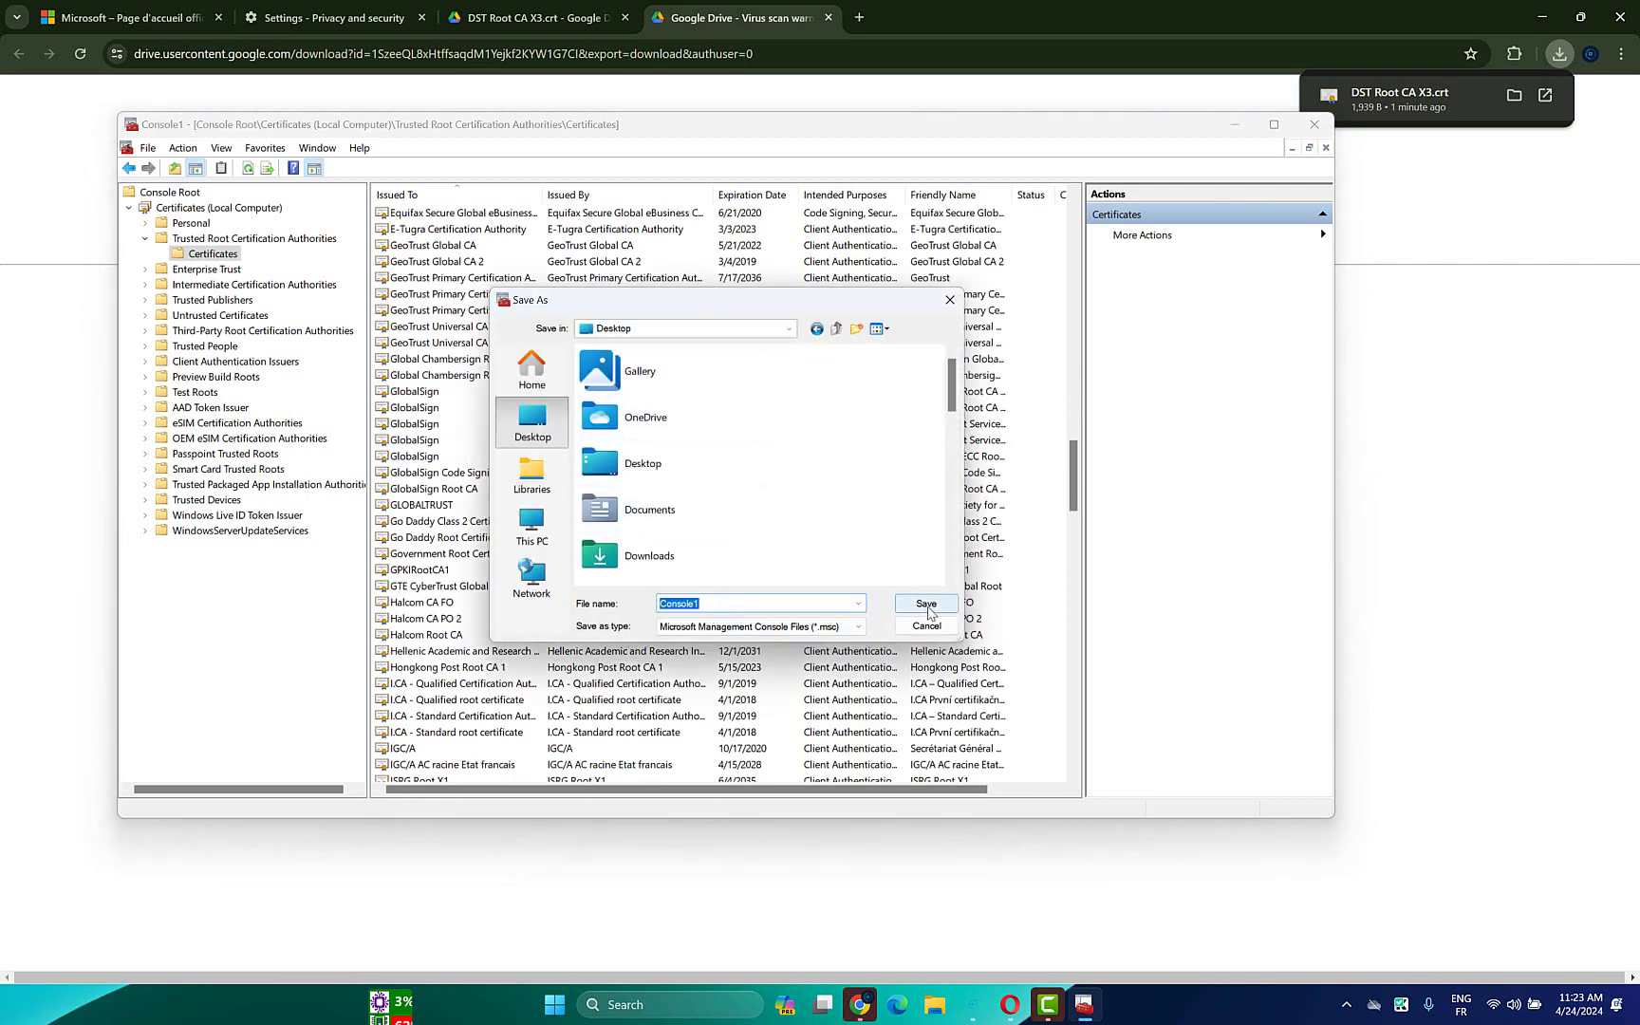
{"action": "left_click", "coordinate": [928, 605]}
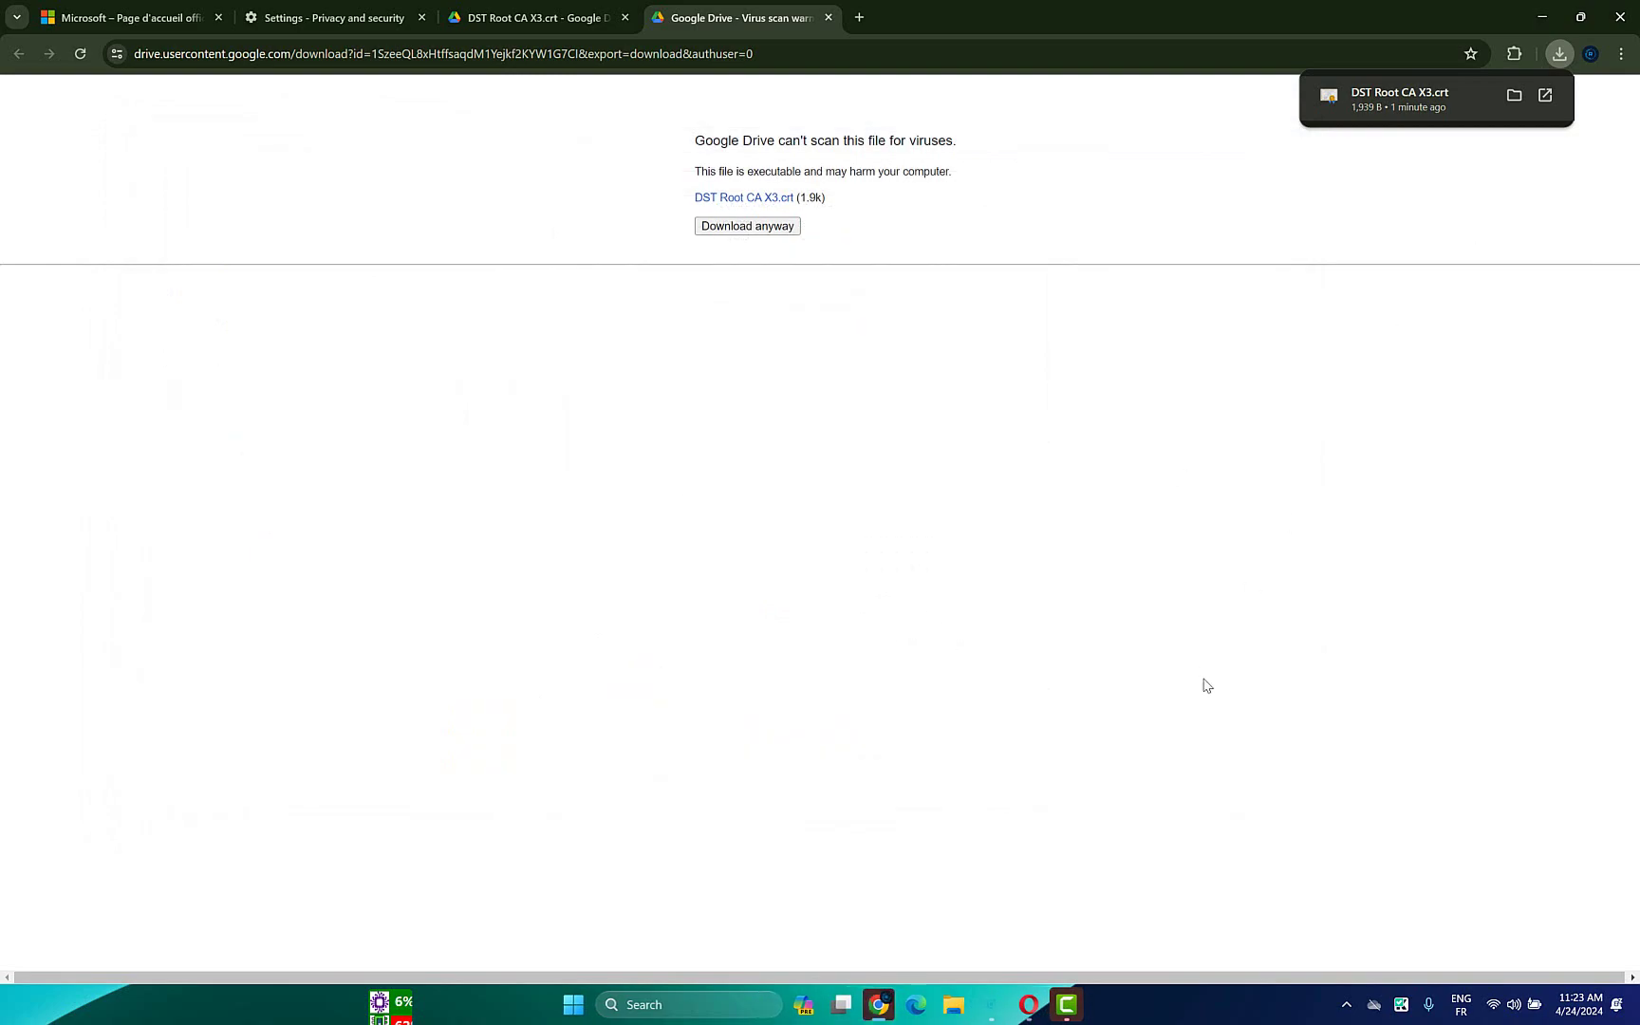
{"action": "key", "text": "super+d"}
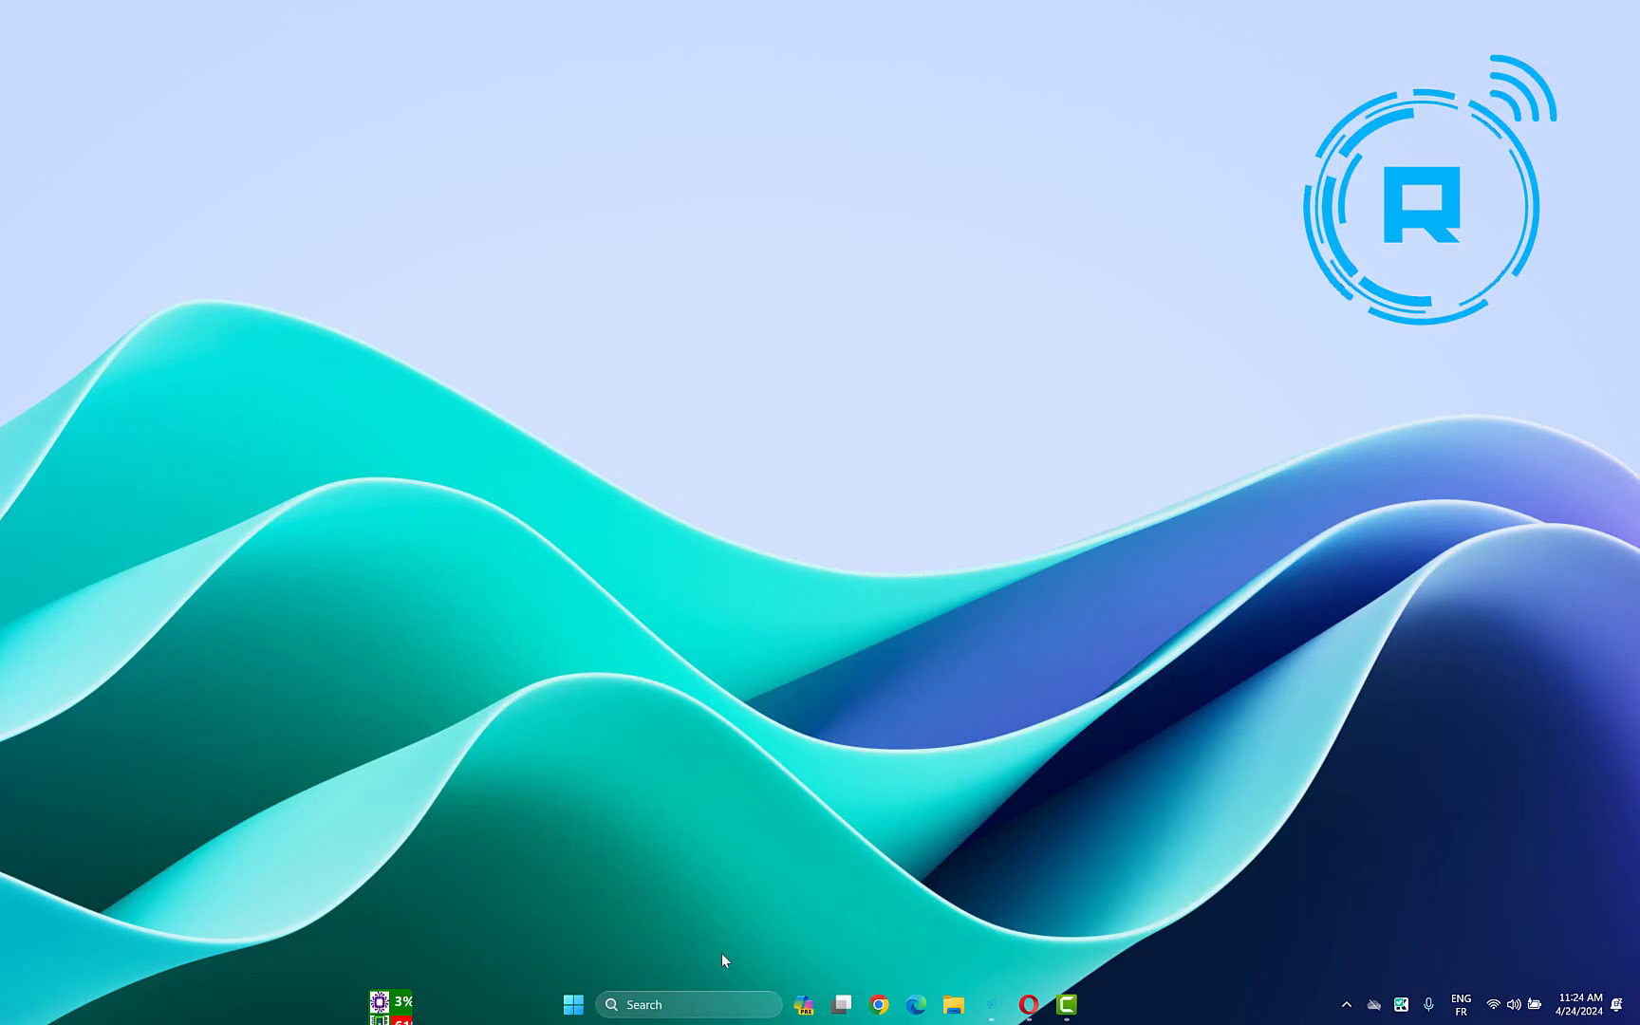
Step: Search 'date time' and switch Set time automatically to On in Date & time settings
{"action": "left_click", "coordinate": [726, 1009]}
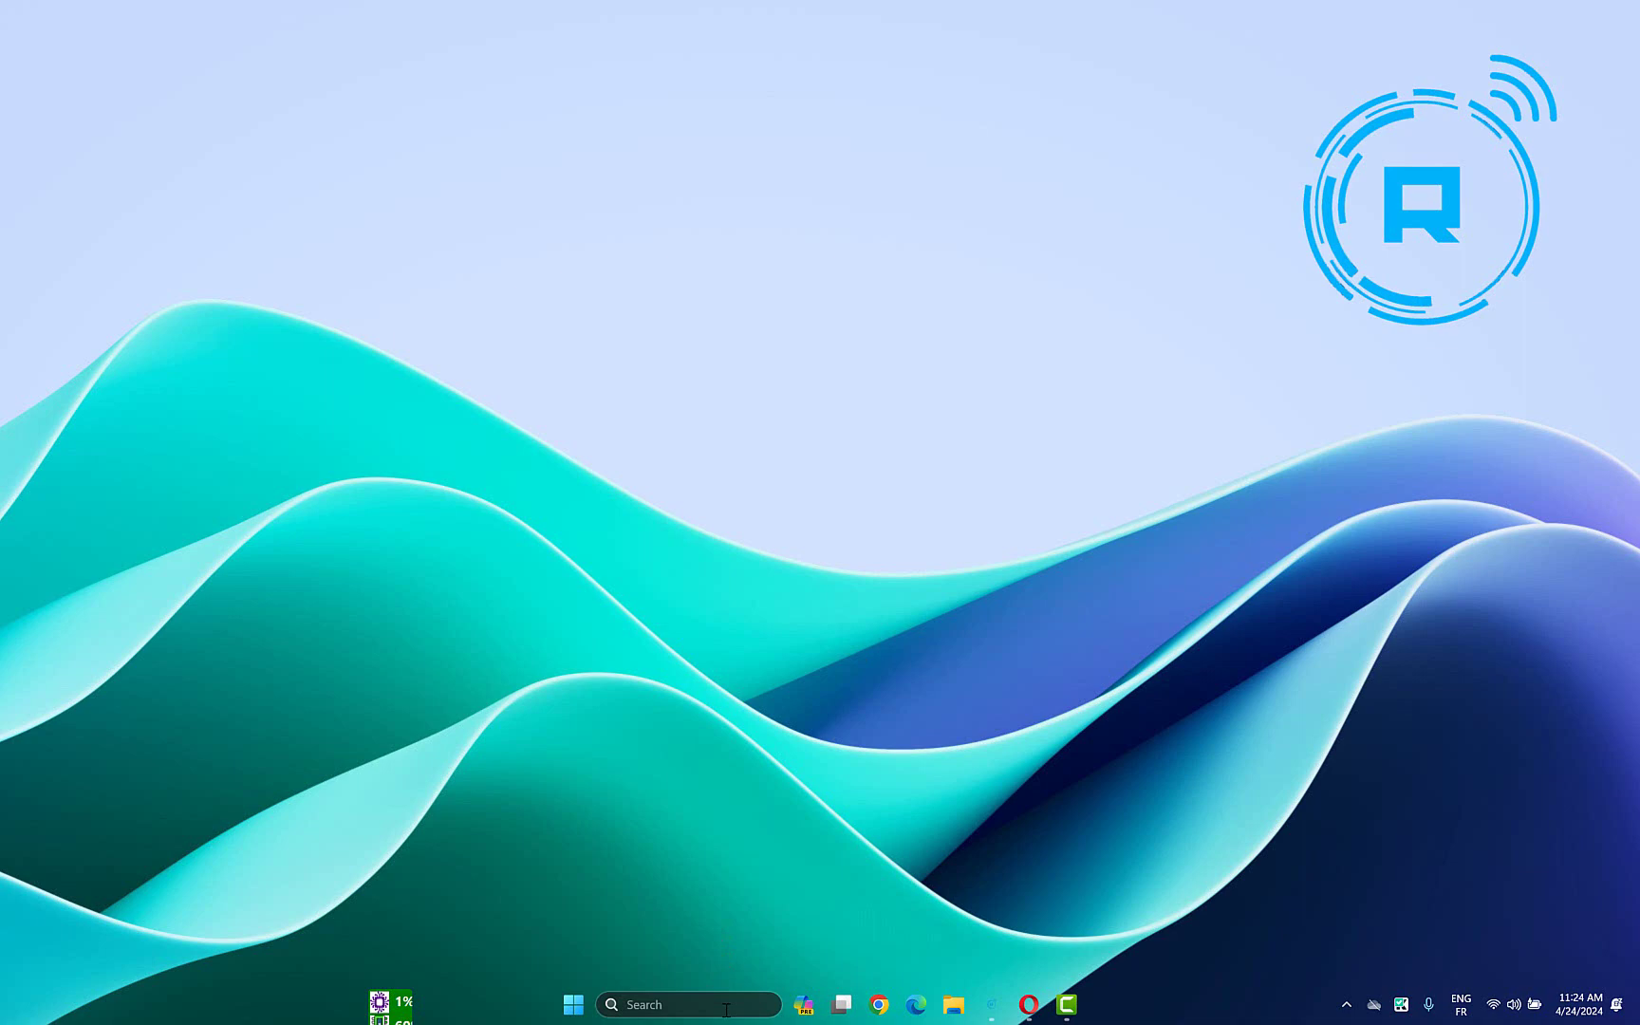
{"action": "type", "text": "d"}
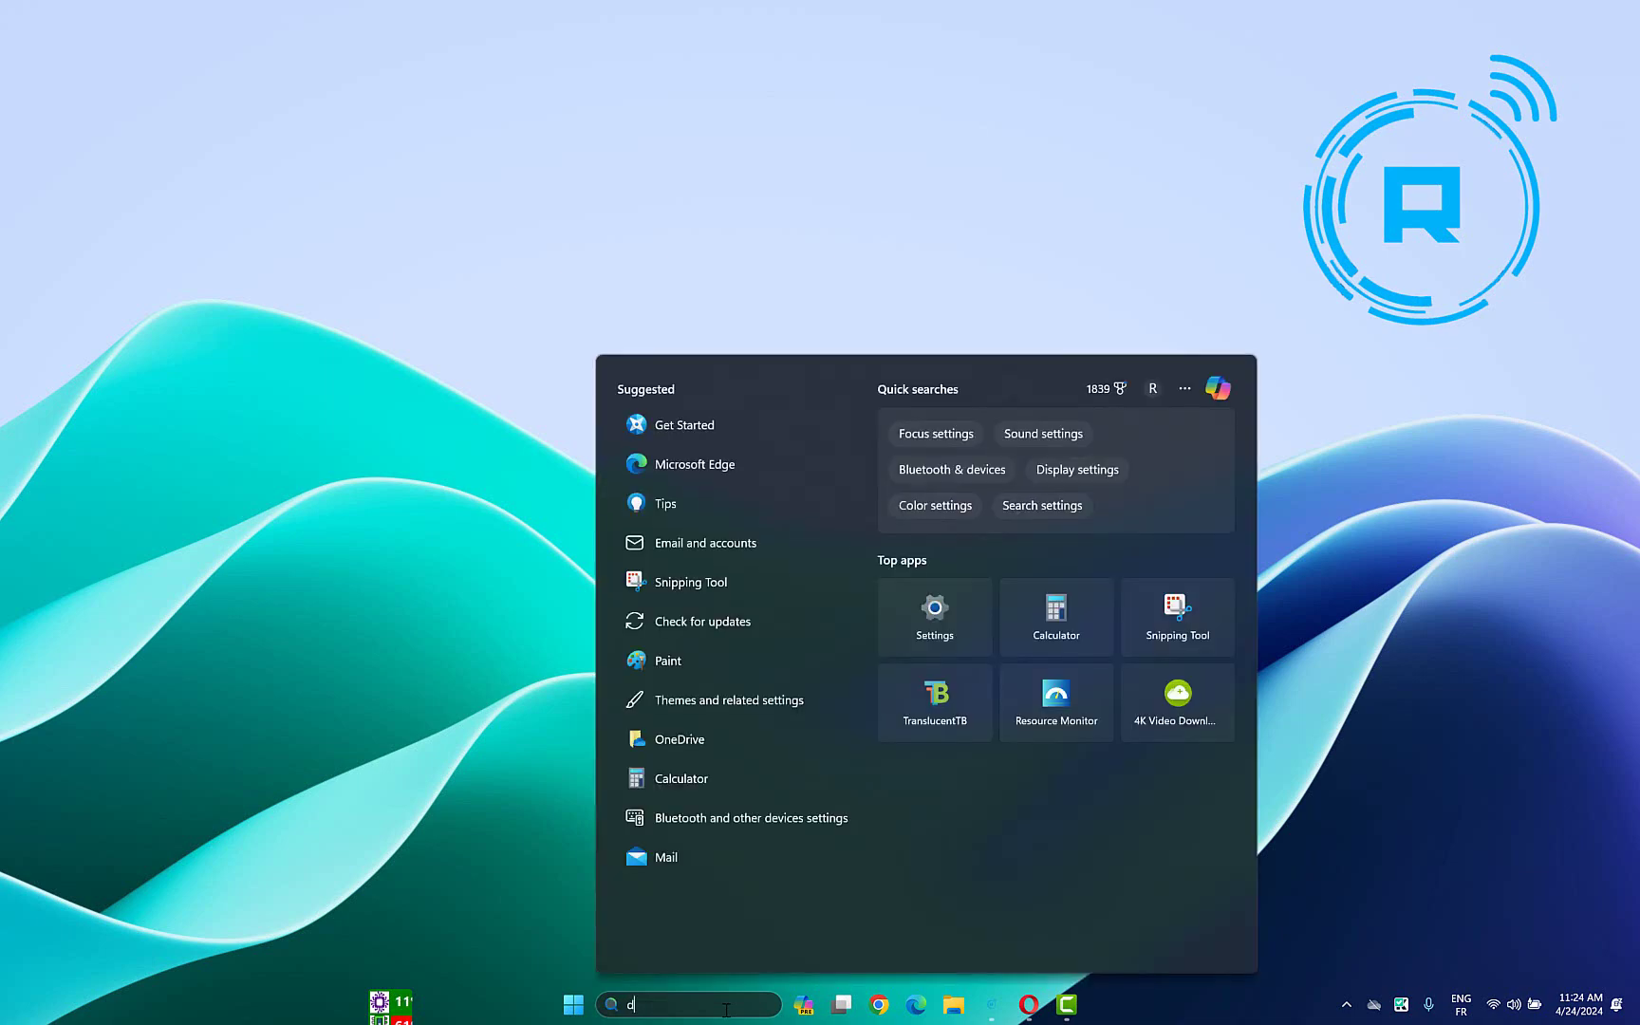
{"action": "type", "text": "ate time"}
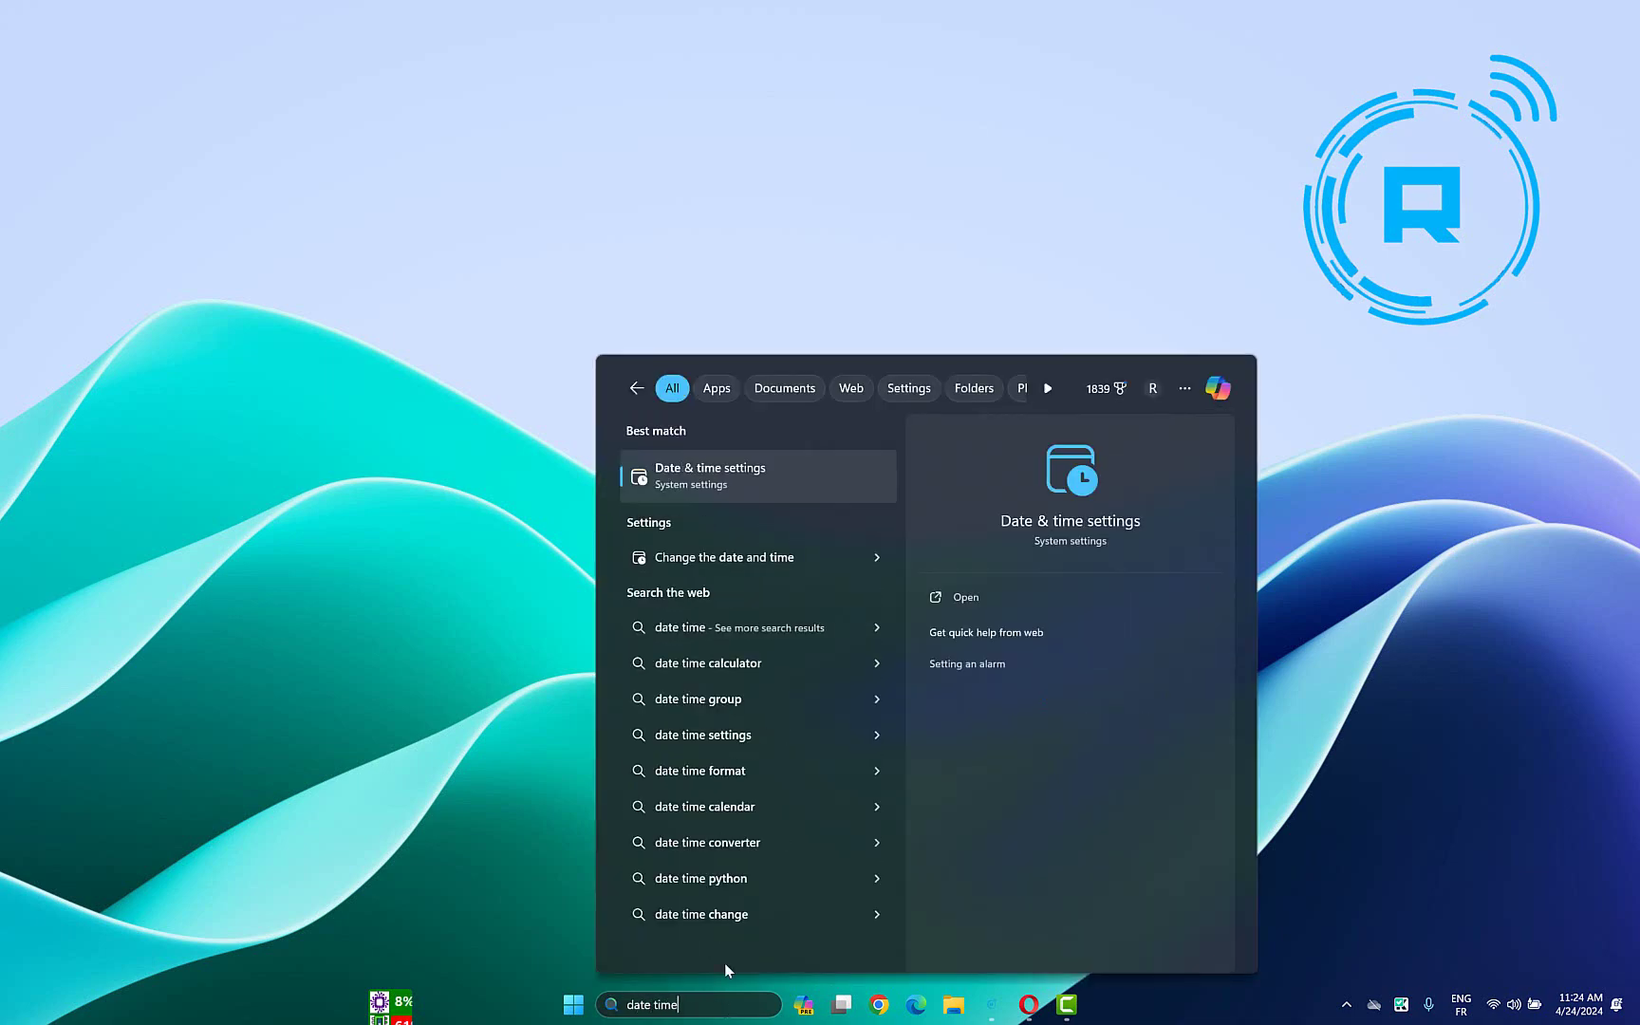
{"action": "left_click", "coordinate": [718, 472]}
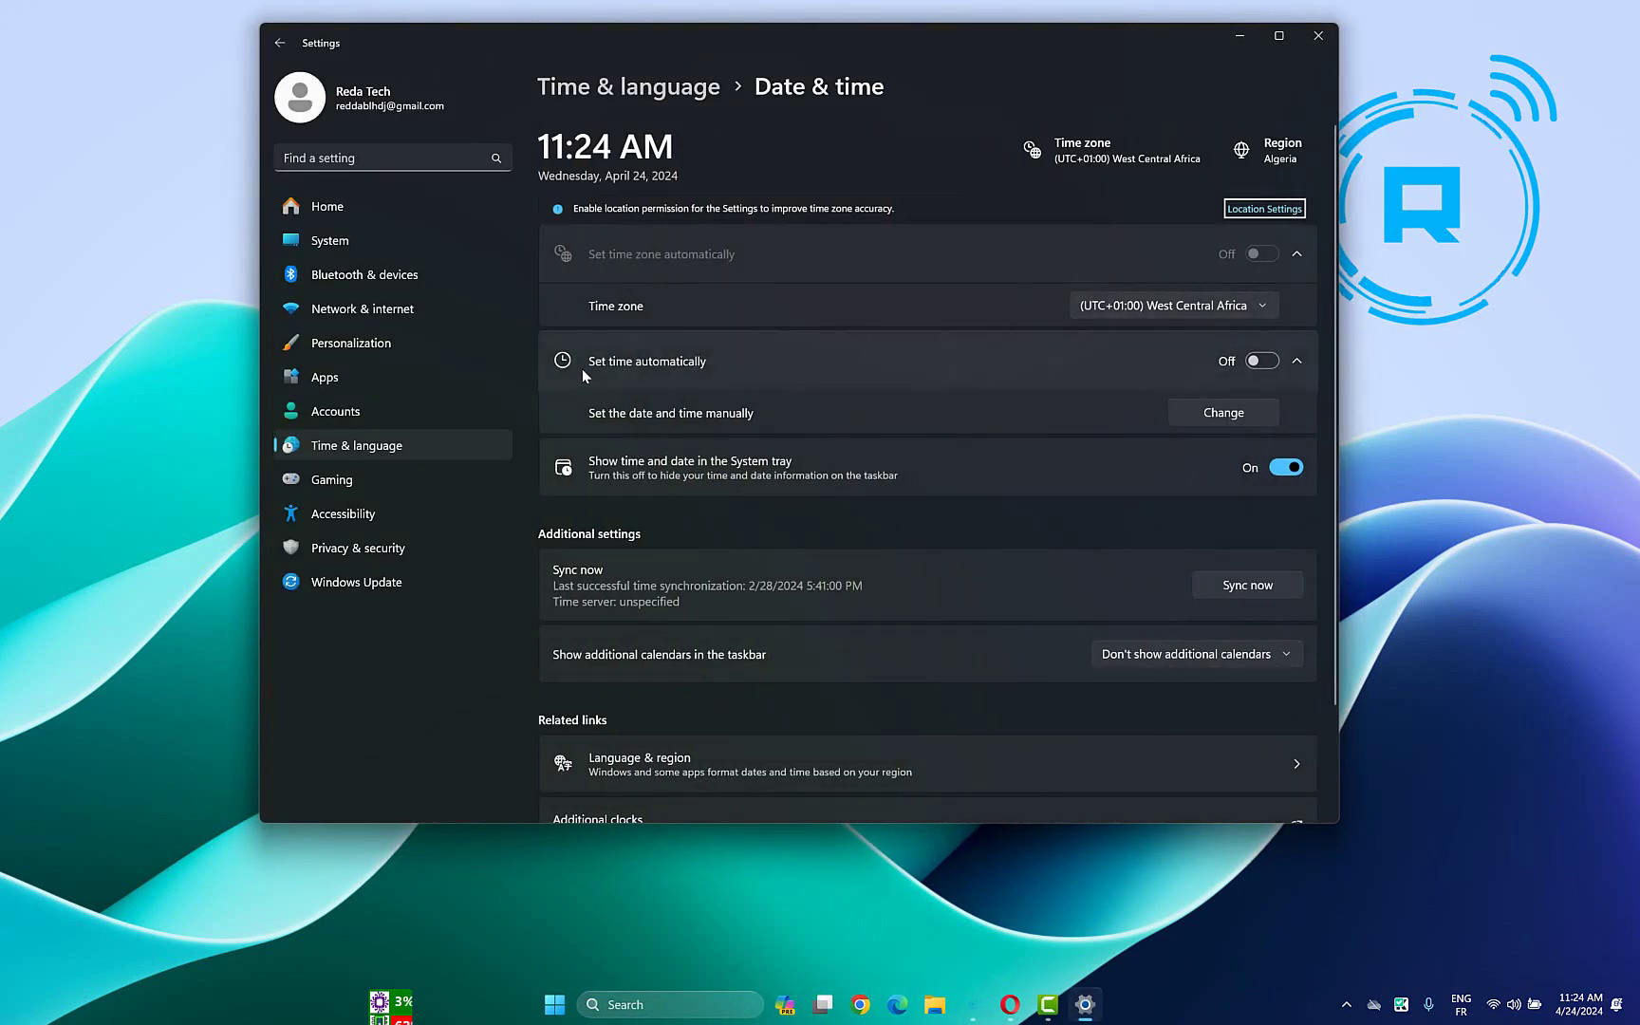
{"action": "left_click", "coordinate": [1270, 365]}
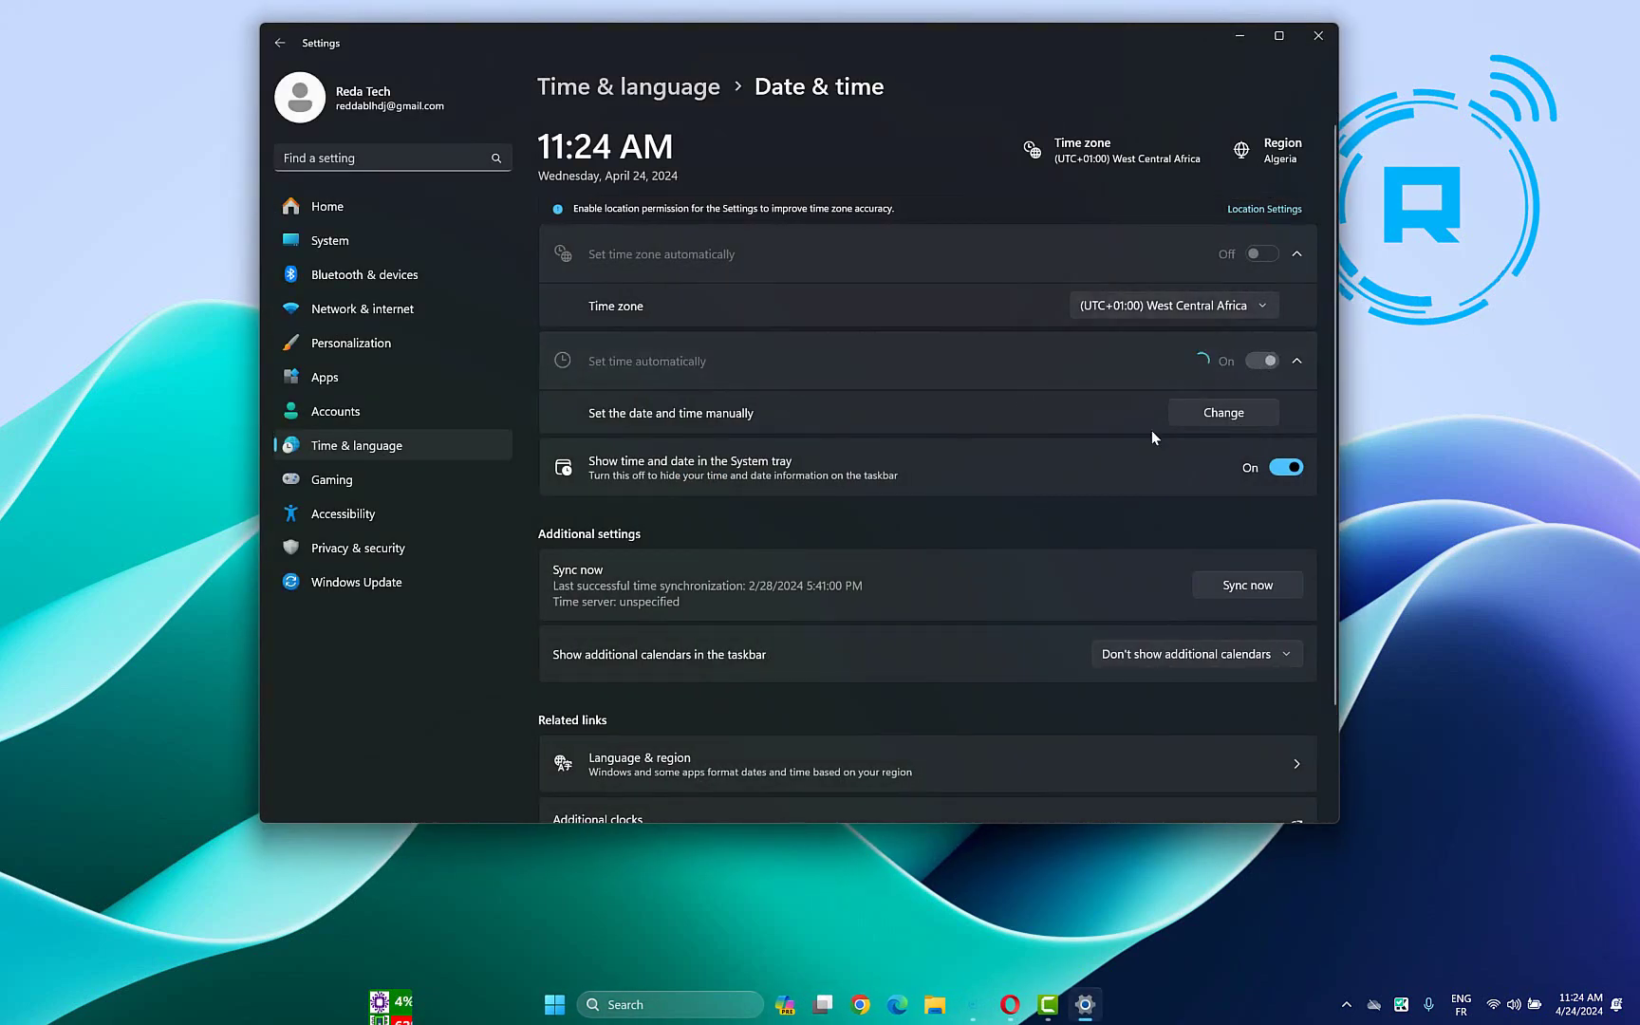
Step: Check the country or region choices in language and region settings, then return to Date & time
{"action": "left_click", "coordinate": [1277, 151]}
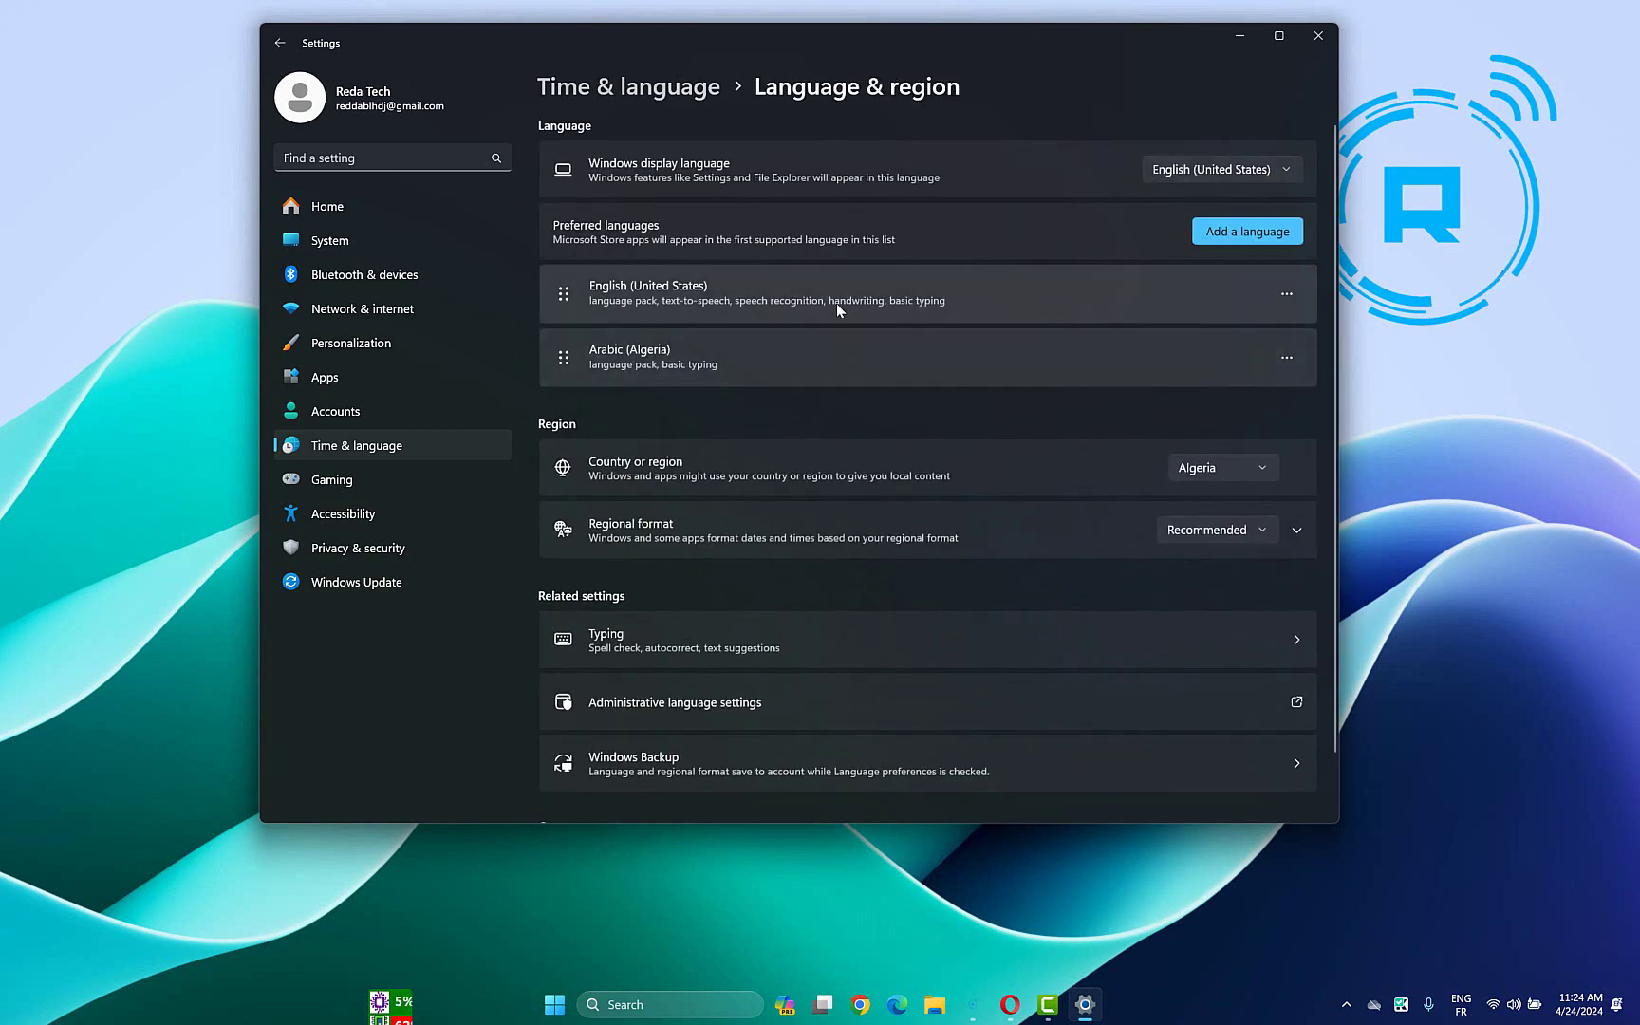
{"action": "left_click", "coordinate": [1234, 466]}
{"action": "key", "text": "alt+Left"}
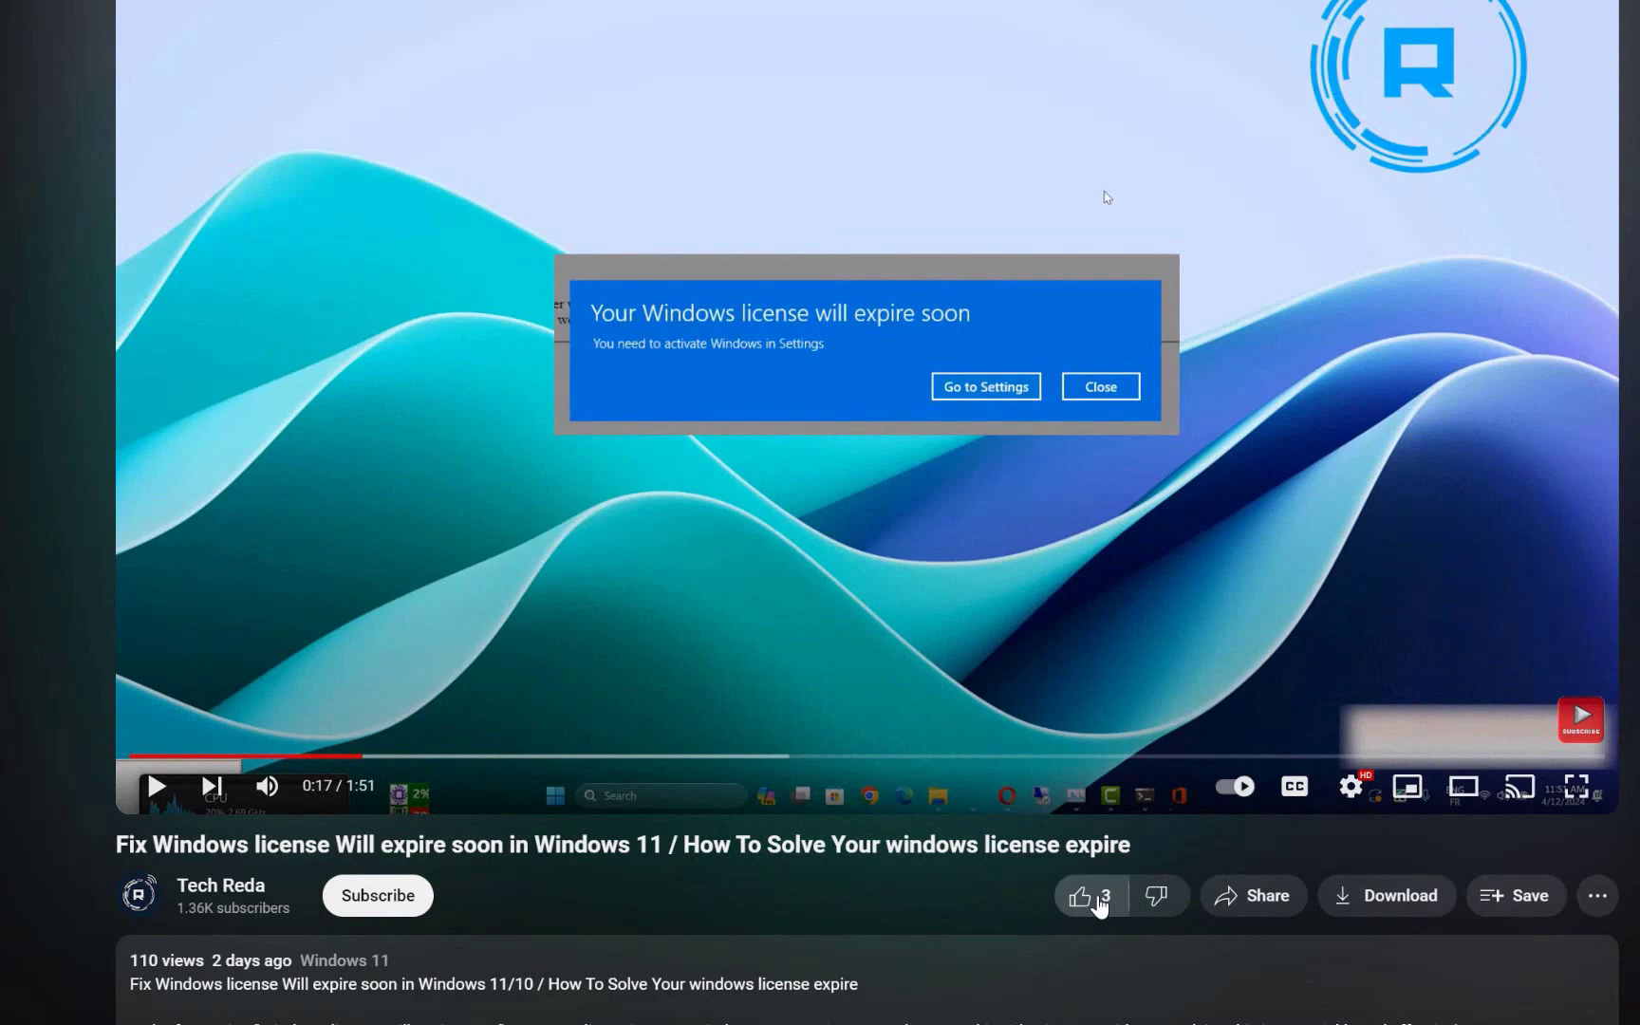
Step: Like the 'Windows 11- How To Check RAM/CPU' video and subscribe with All notifications
{"action": "left_click", "coordinate": [1082, 897]}
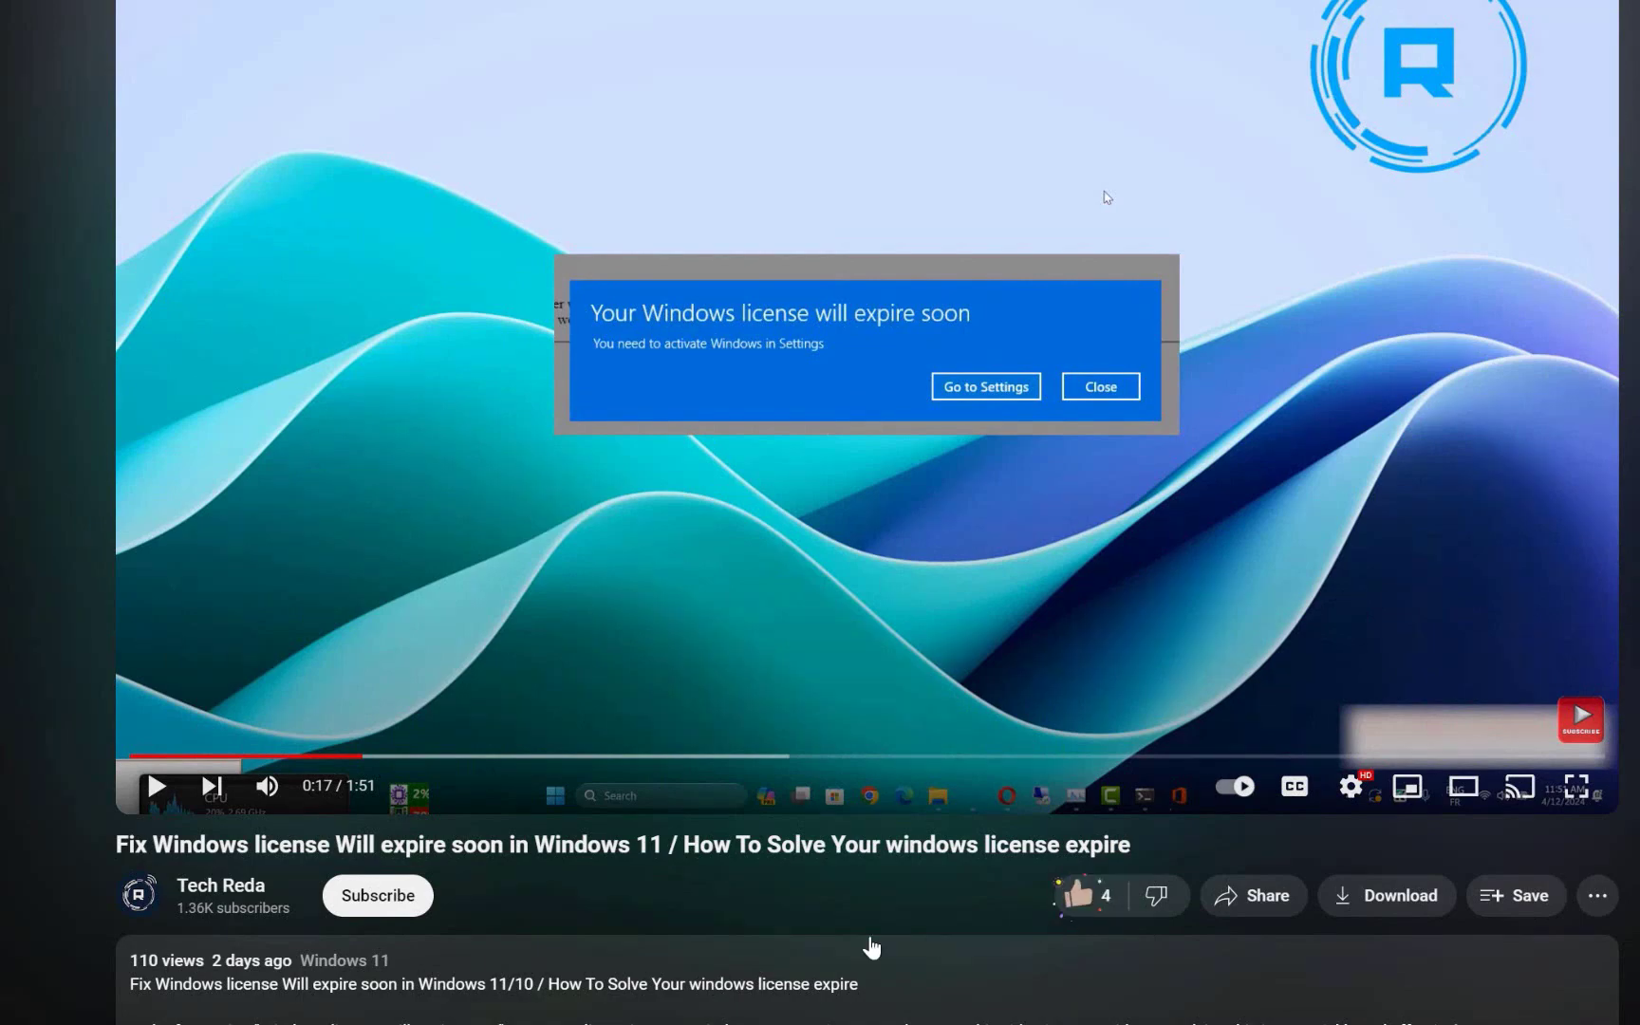
{"action": "left_click", "coordinate": [427, 903]}
{"action": "left_click", "coordinate": [476, 898]}
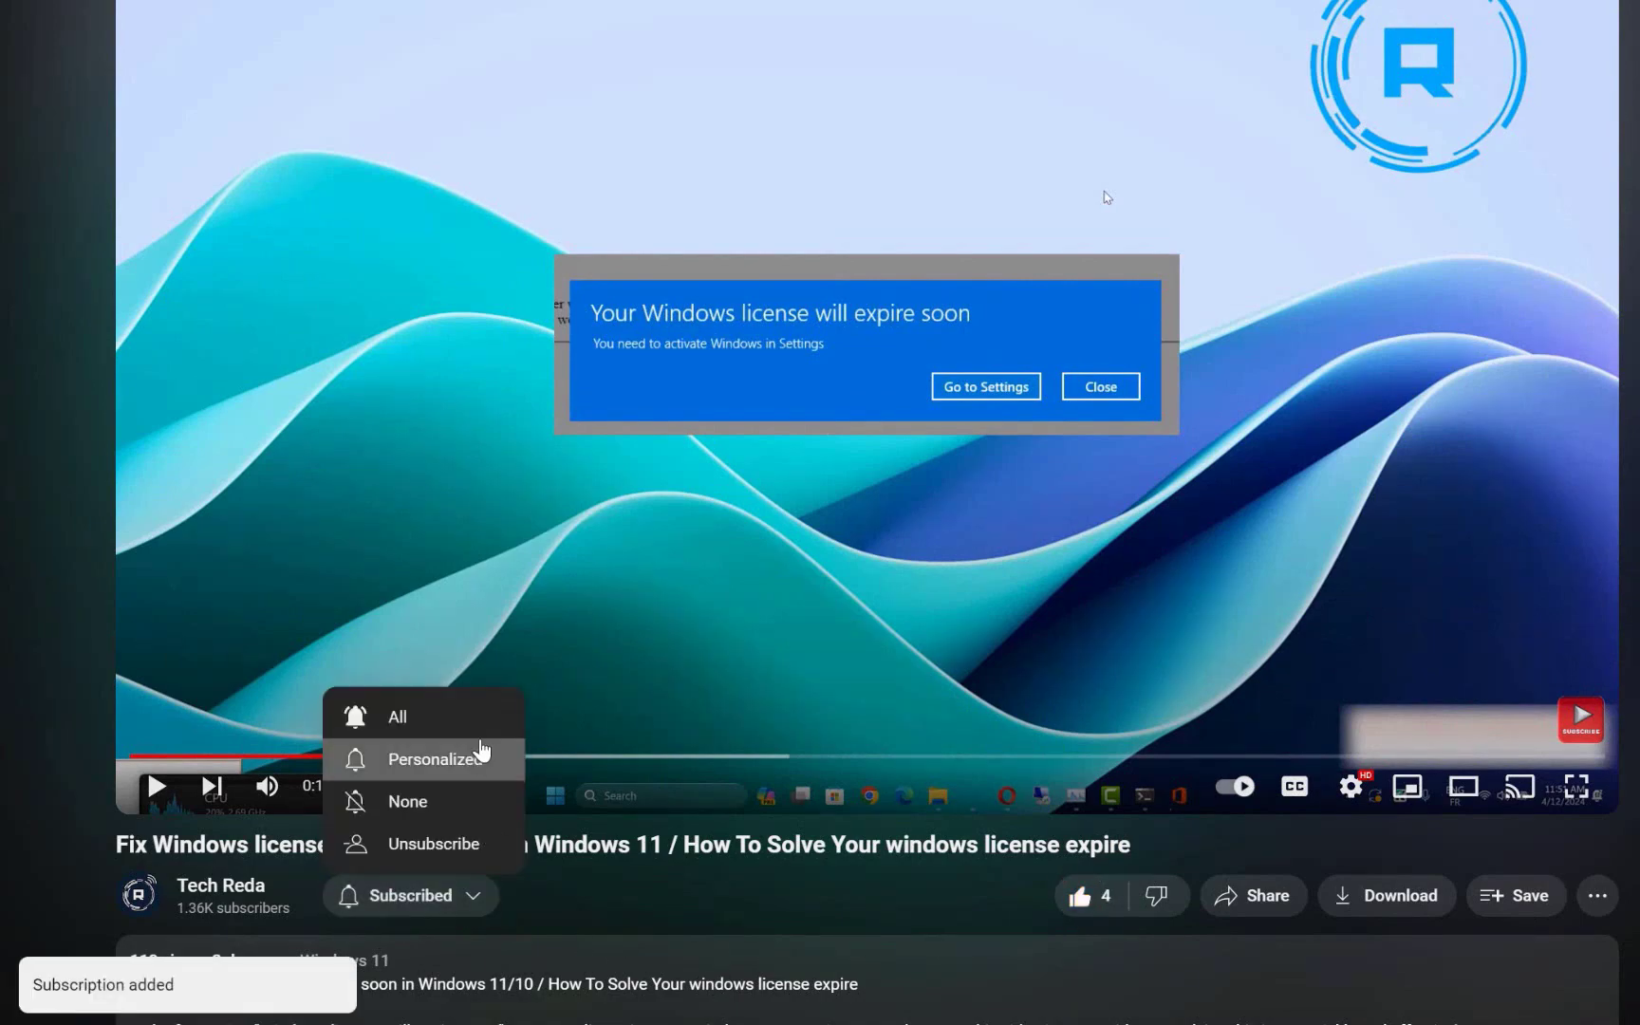
{"action": "left_click", "coordinate": [484, 733]}
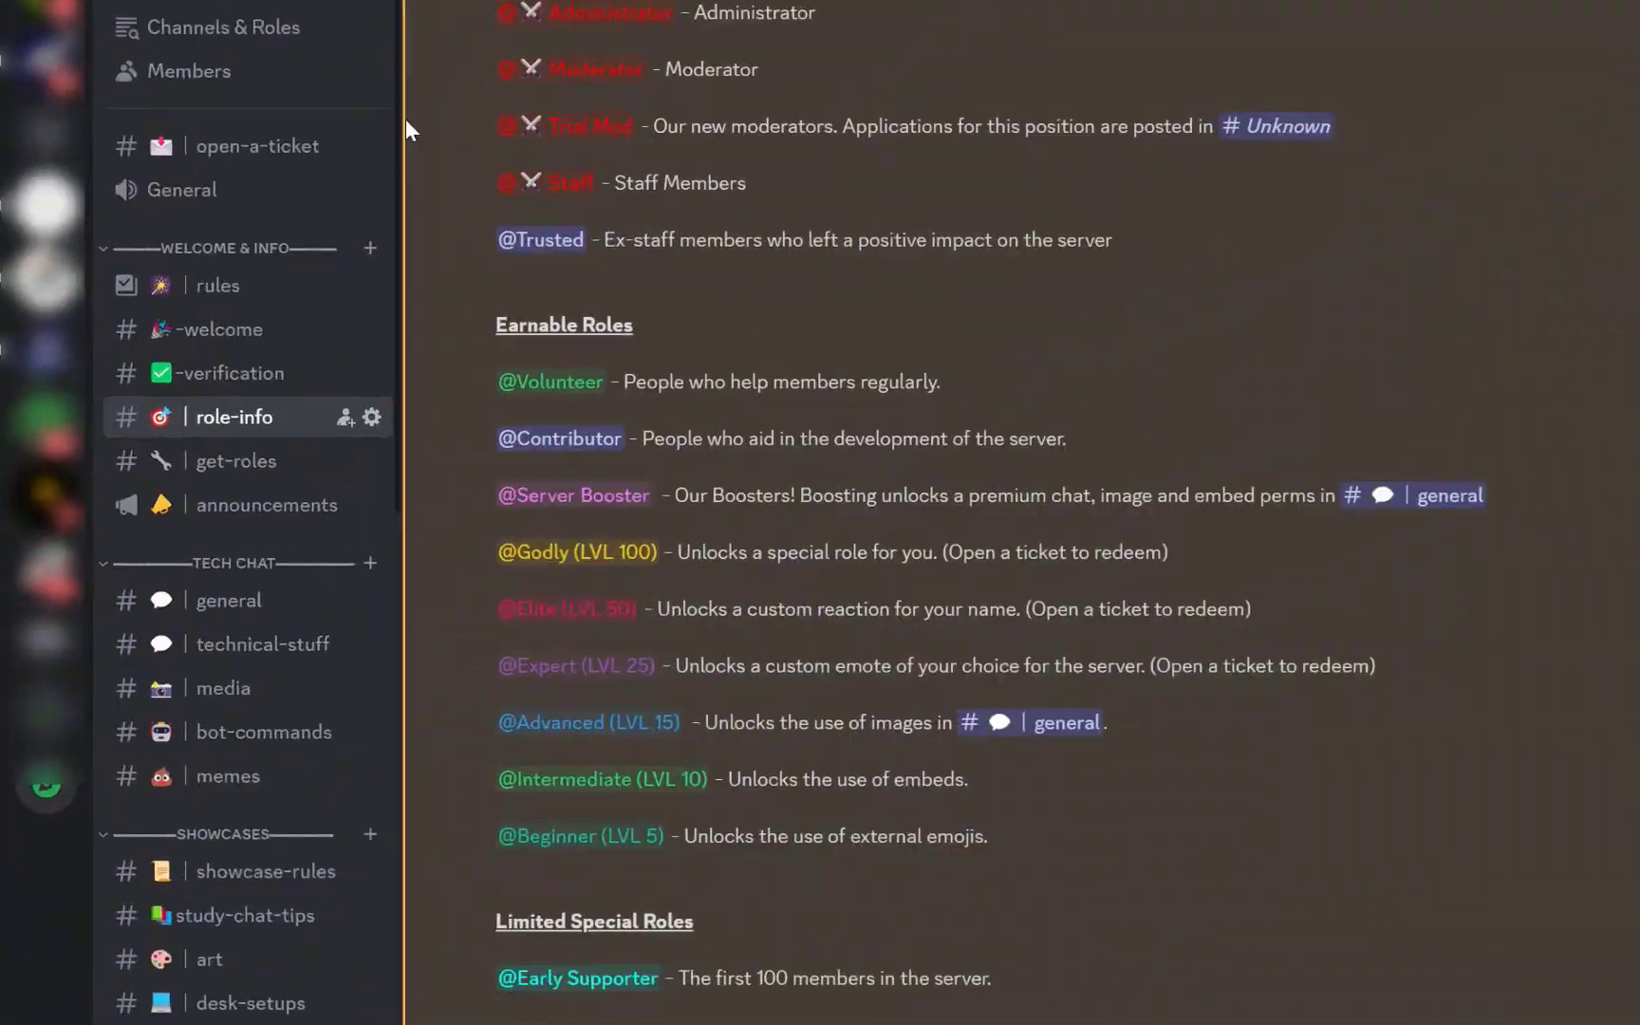
{"action": "left_click_drag", "start_coordinate": [406, 120], "coordinate": [447, 460]}
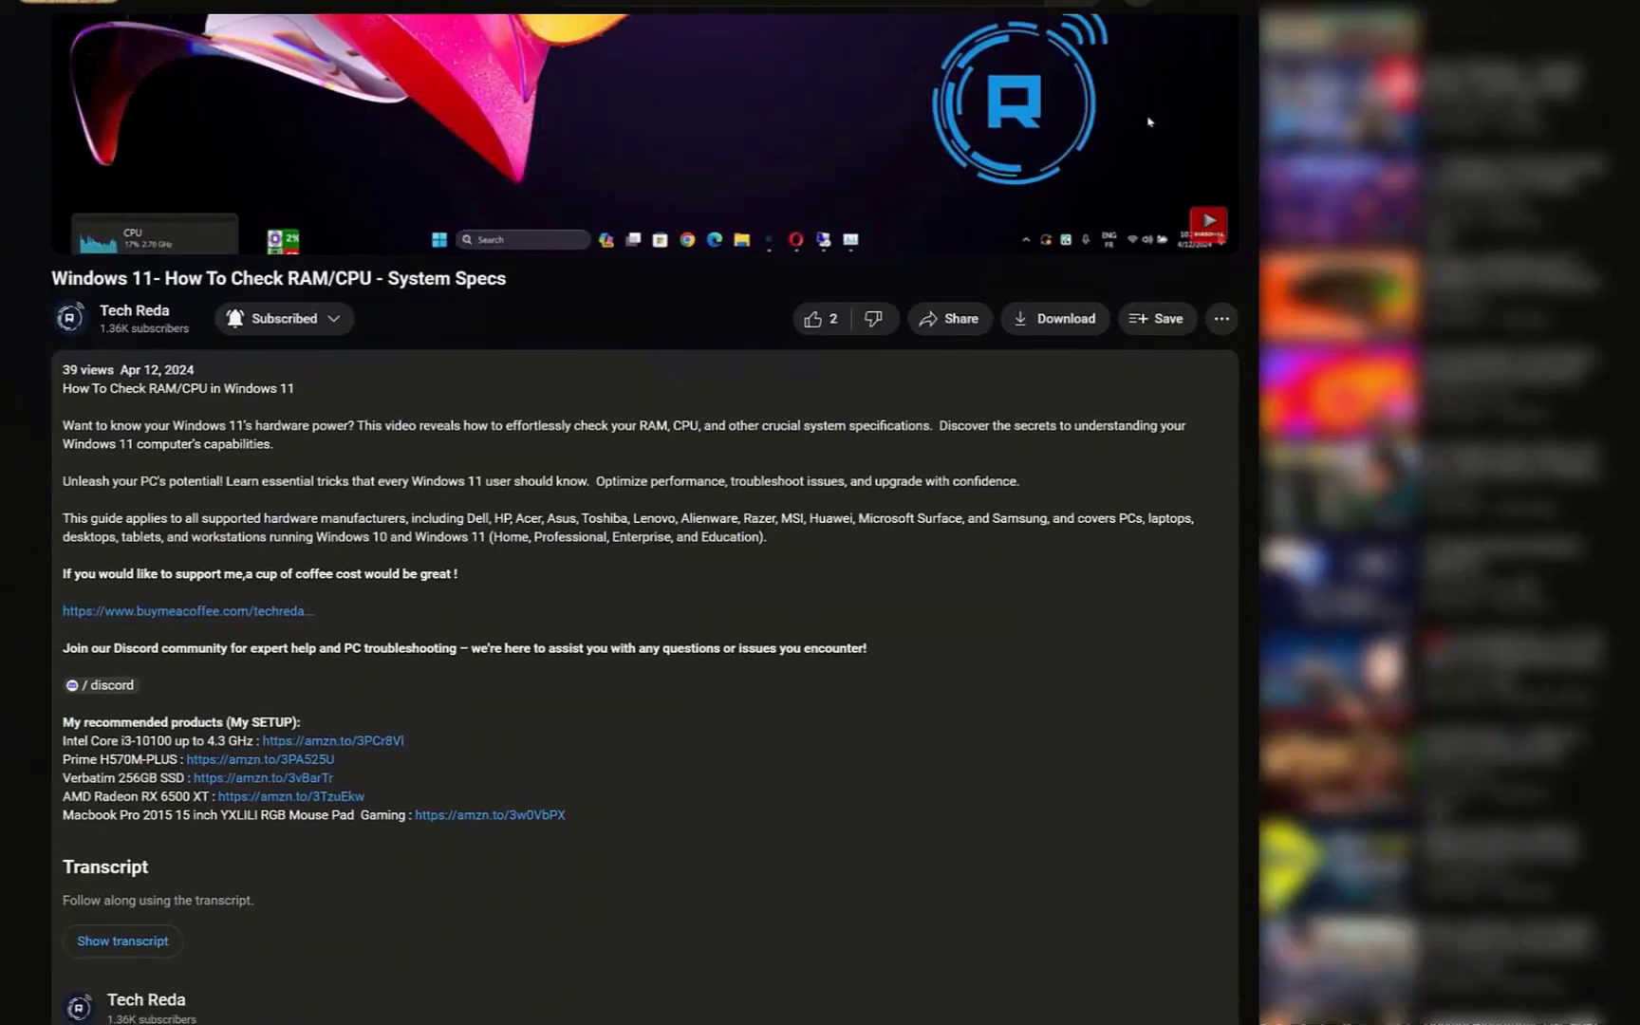